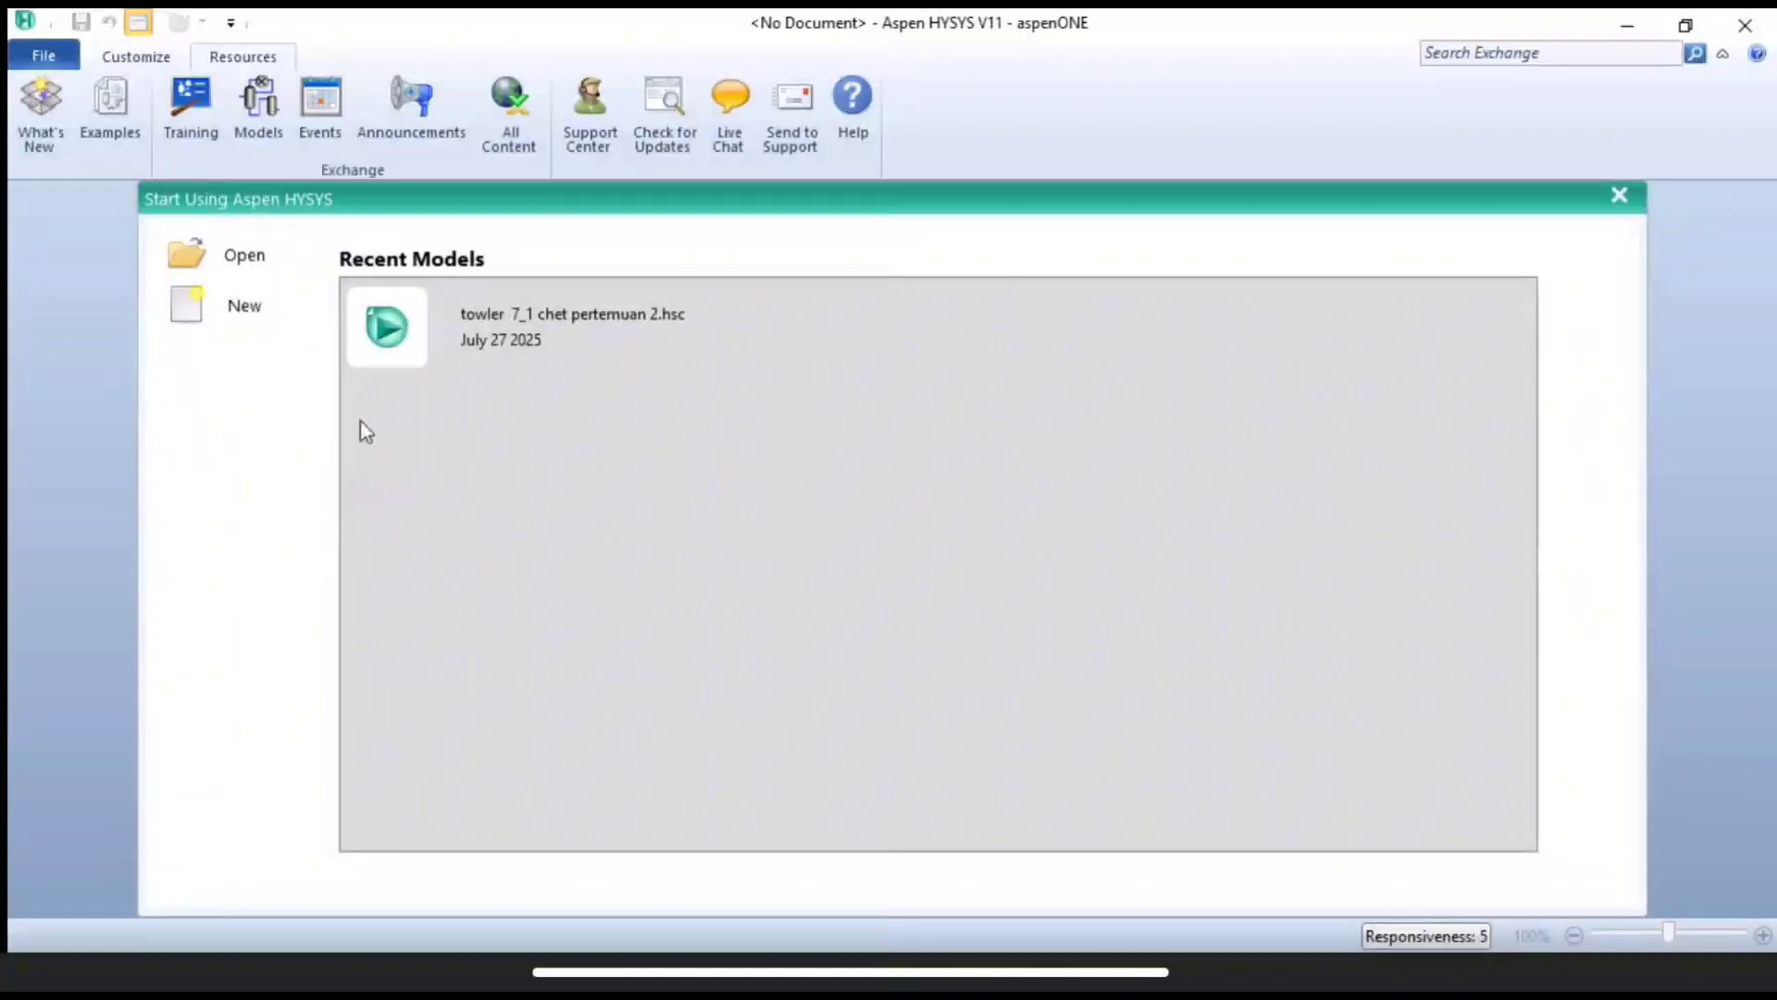
Create a new case, view its component lists, and try to enter the simulation environment.
{"action": "left_click", "coordinate": [246, 313]}
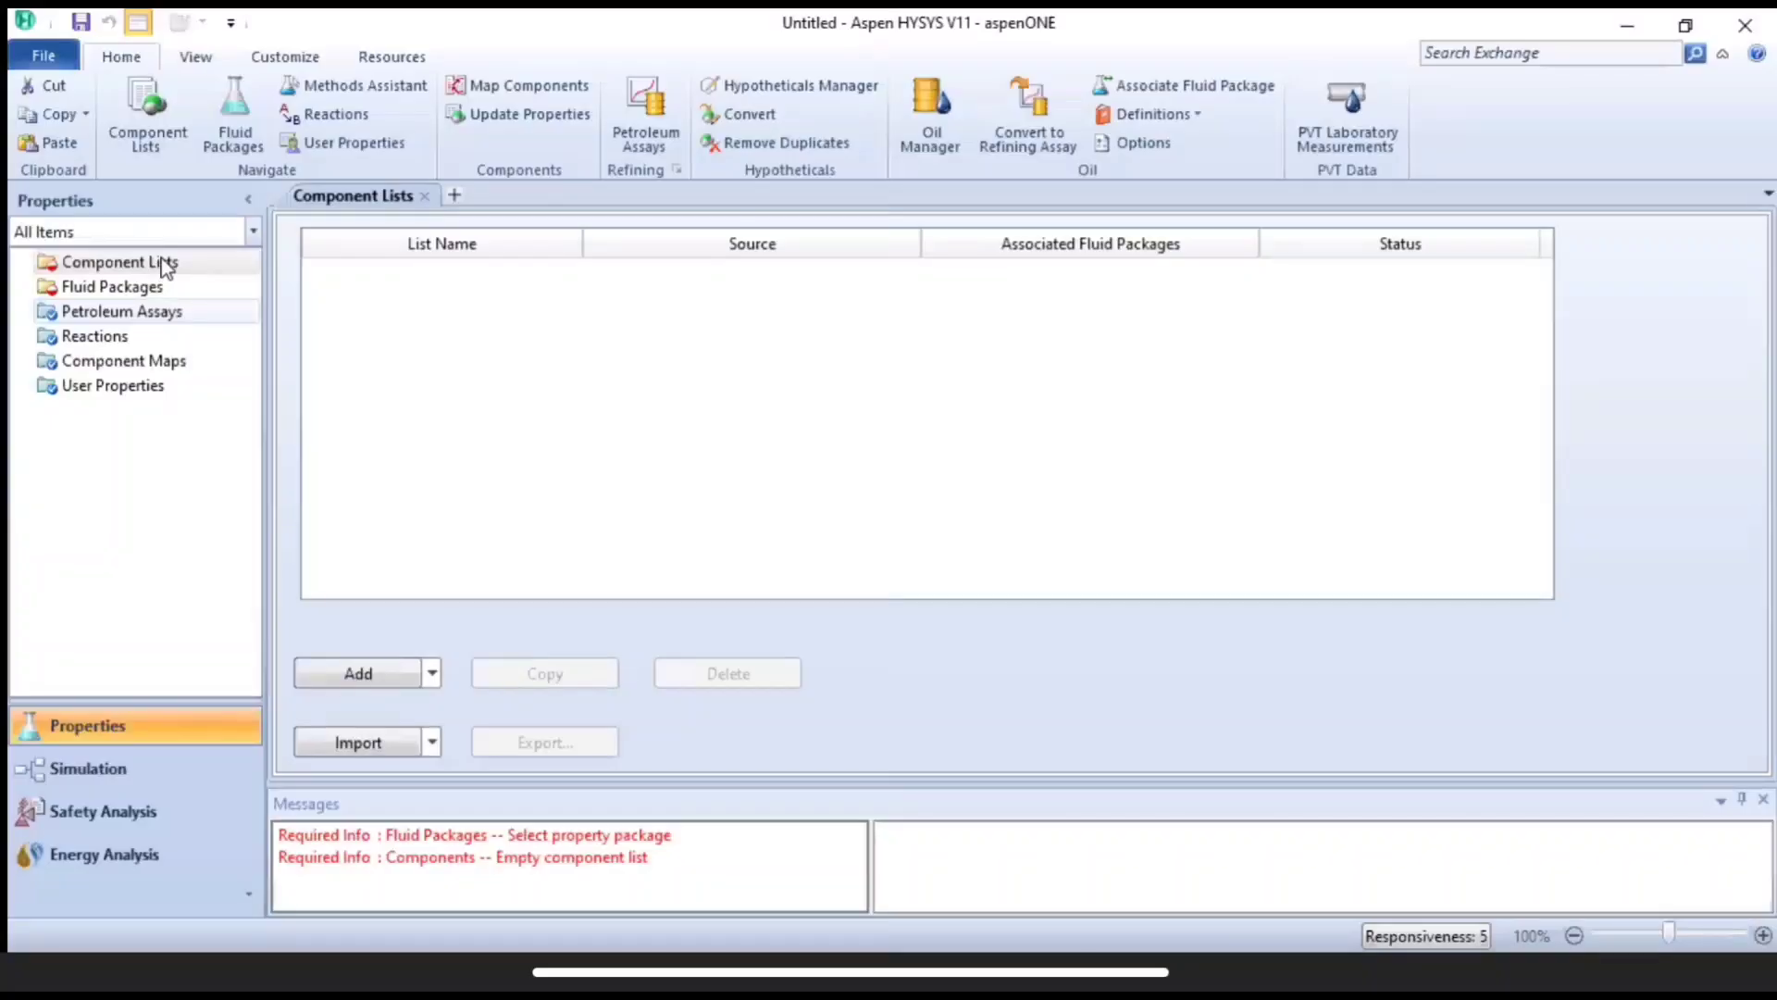
{"action": "left_click", "coordinate": [164, 262]}
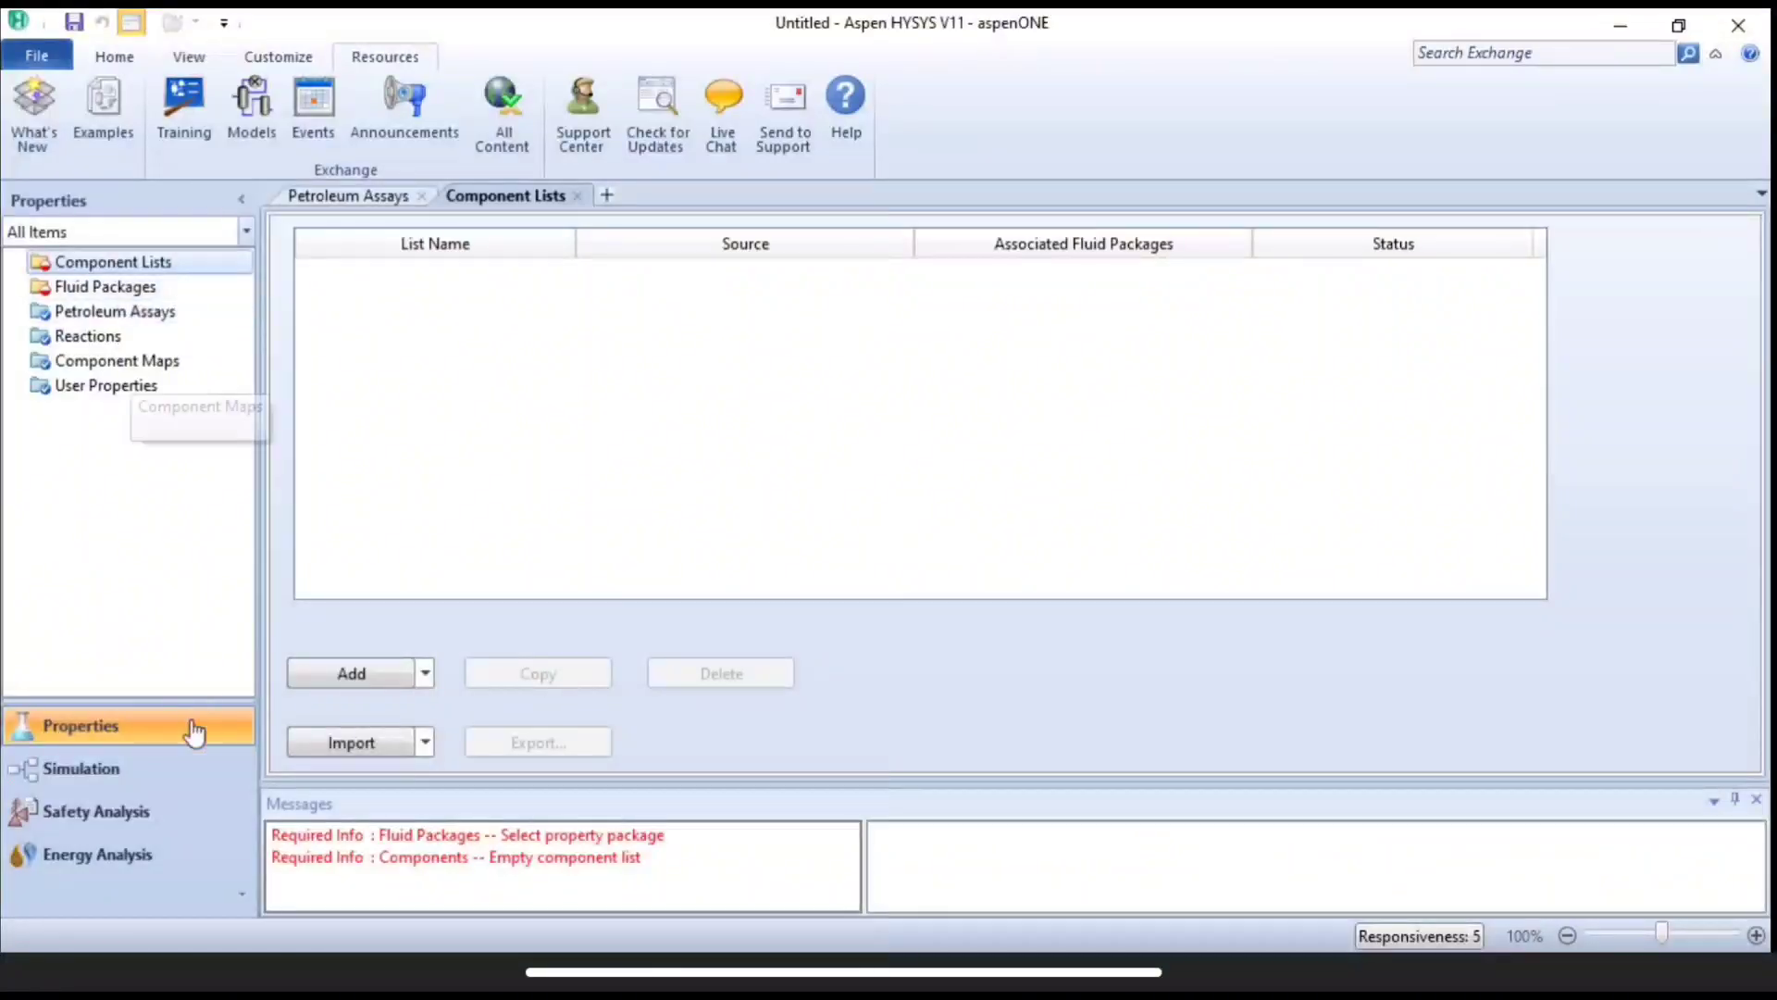
{"action": "left_click", "coordinate": [206, 768]}
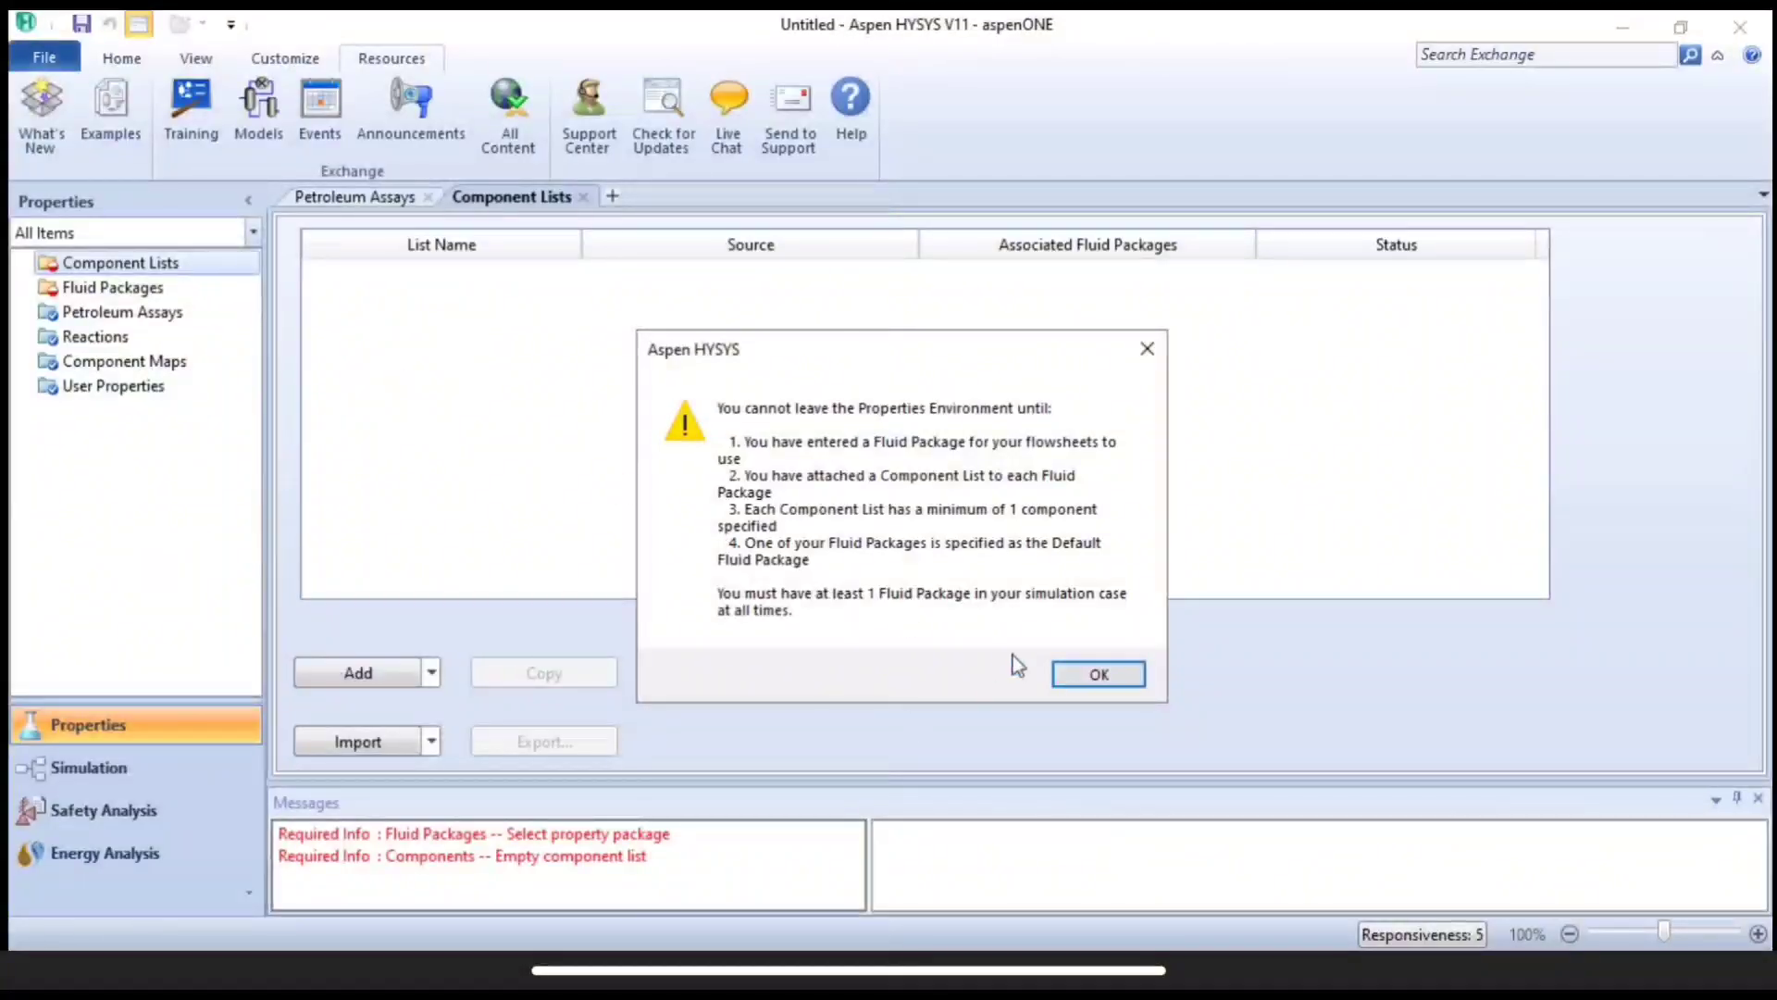
{"action": "left_click", "coordinate": [1078, 670]}
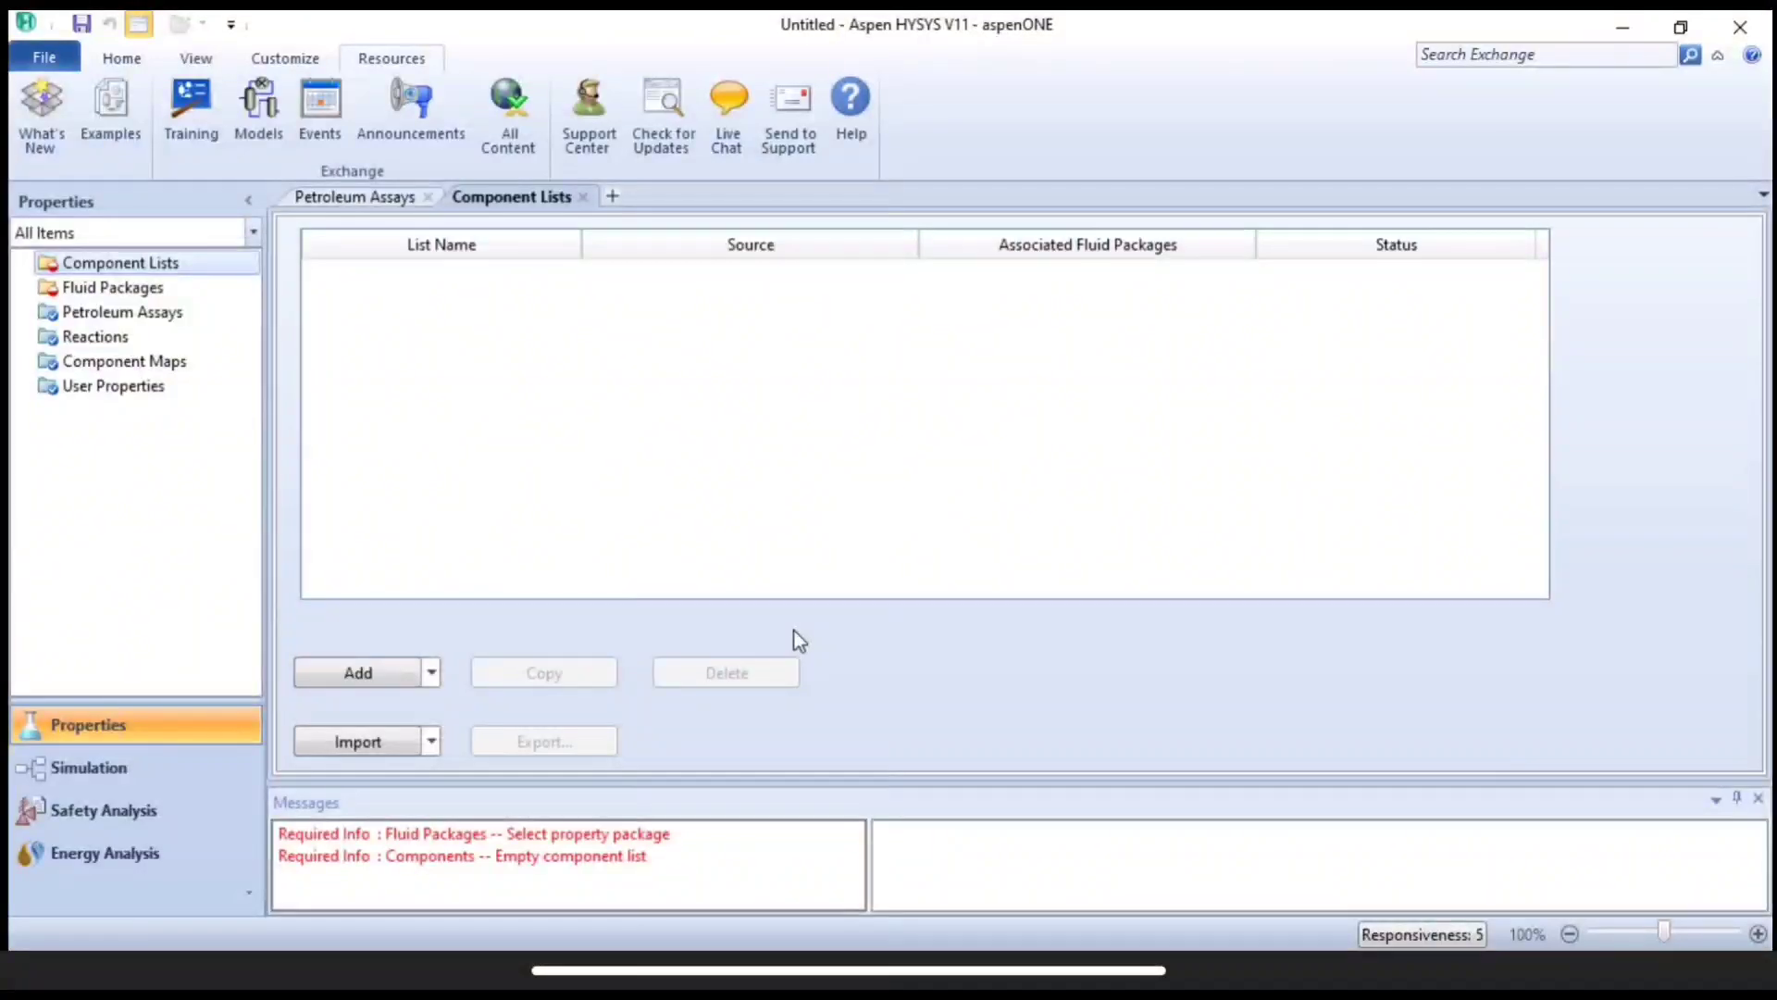
Add a component list from the HYSYS databank and include water (H2O) as a pure component.
{"action": "left_click", "coordinate": [218, 267]}
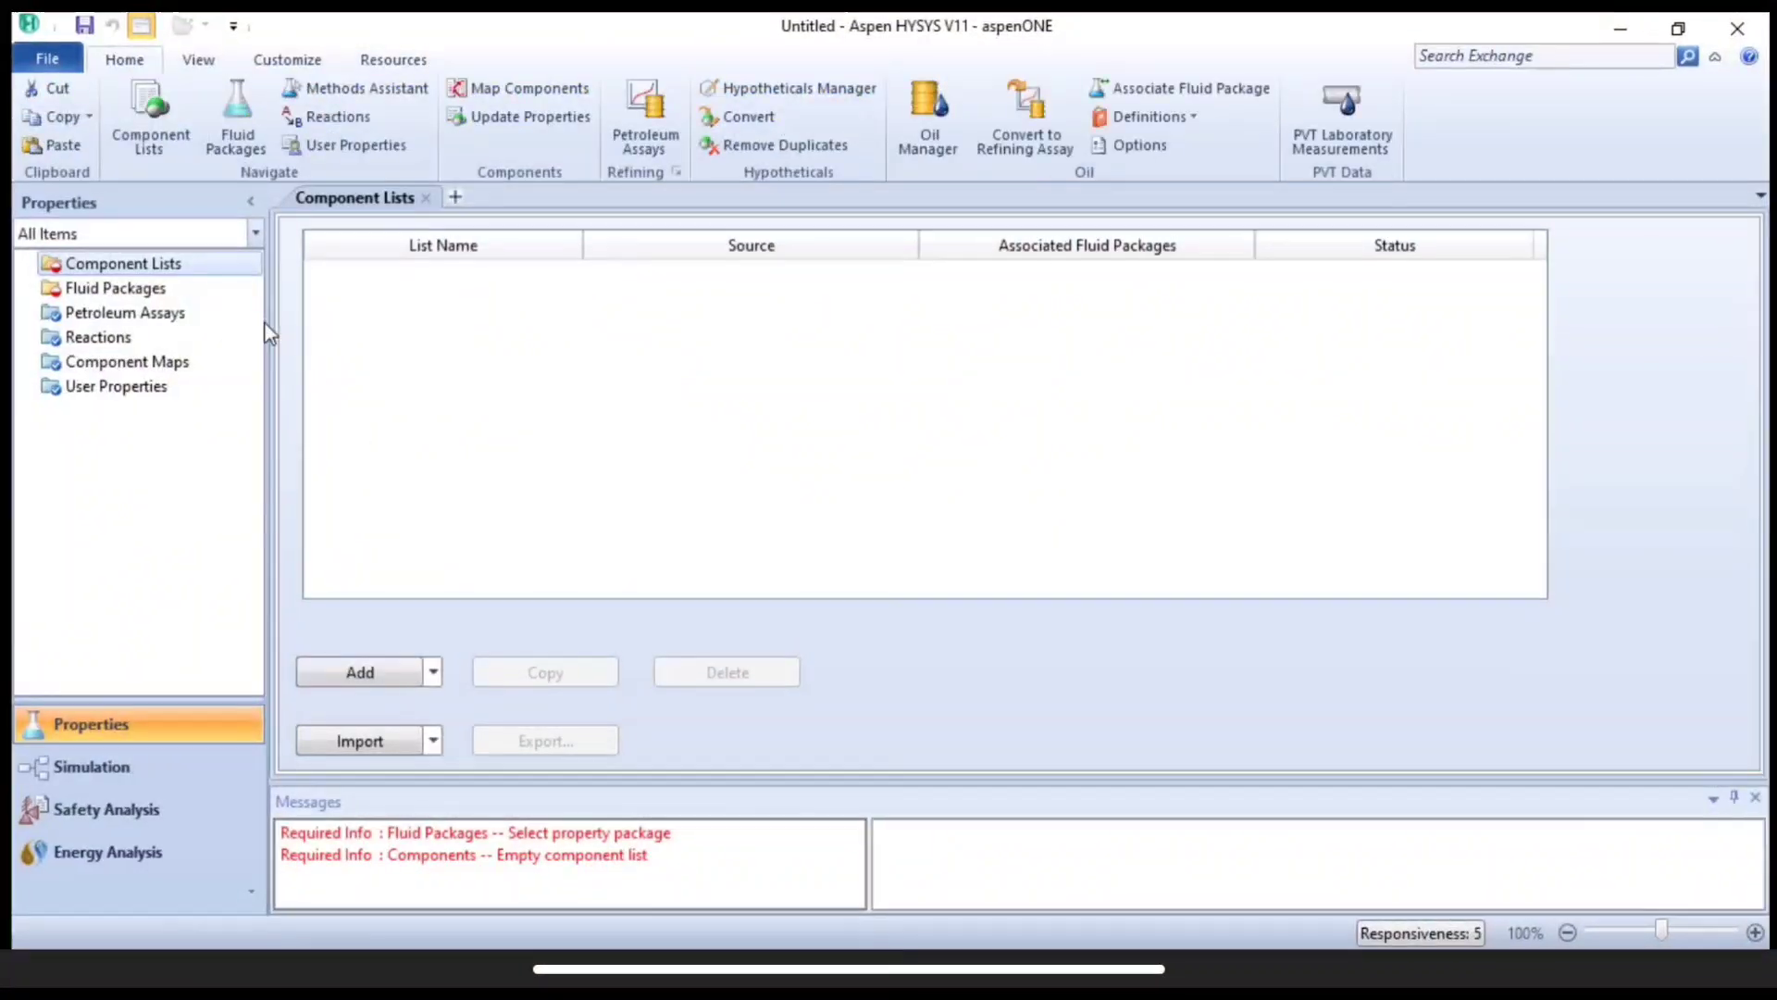
{"action": "left_click", "coordinate": [366, 673]}
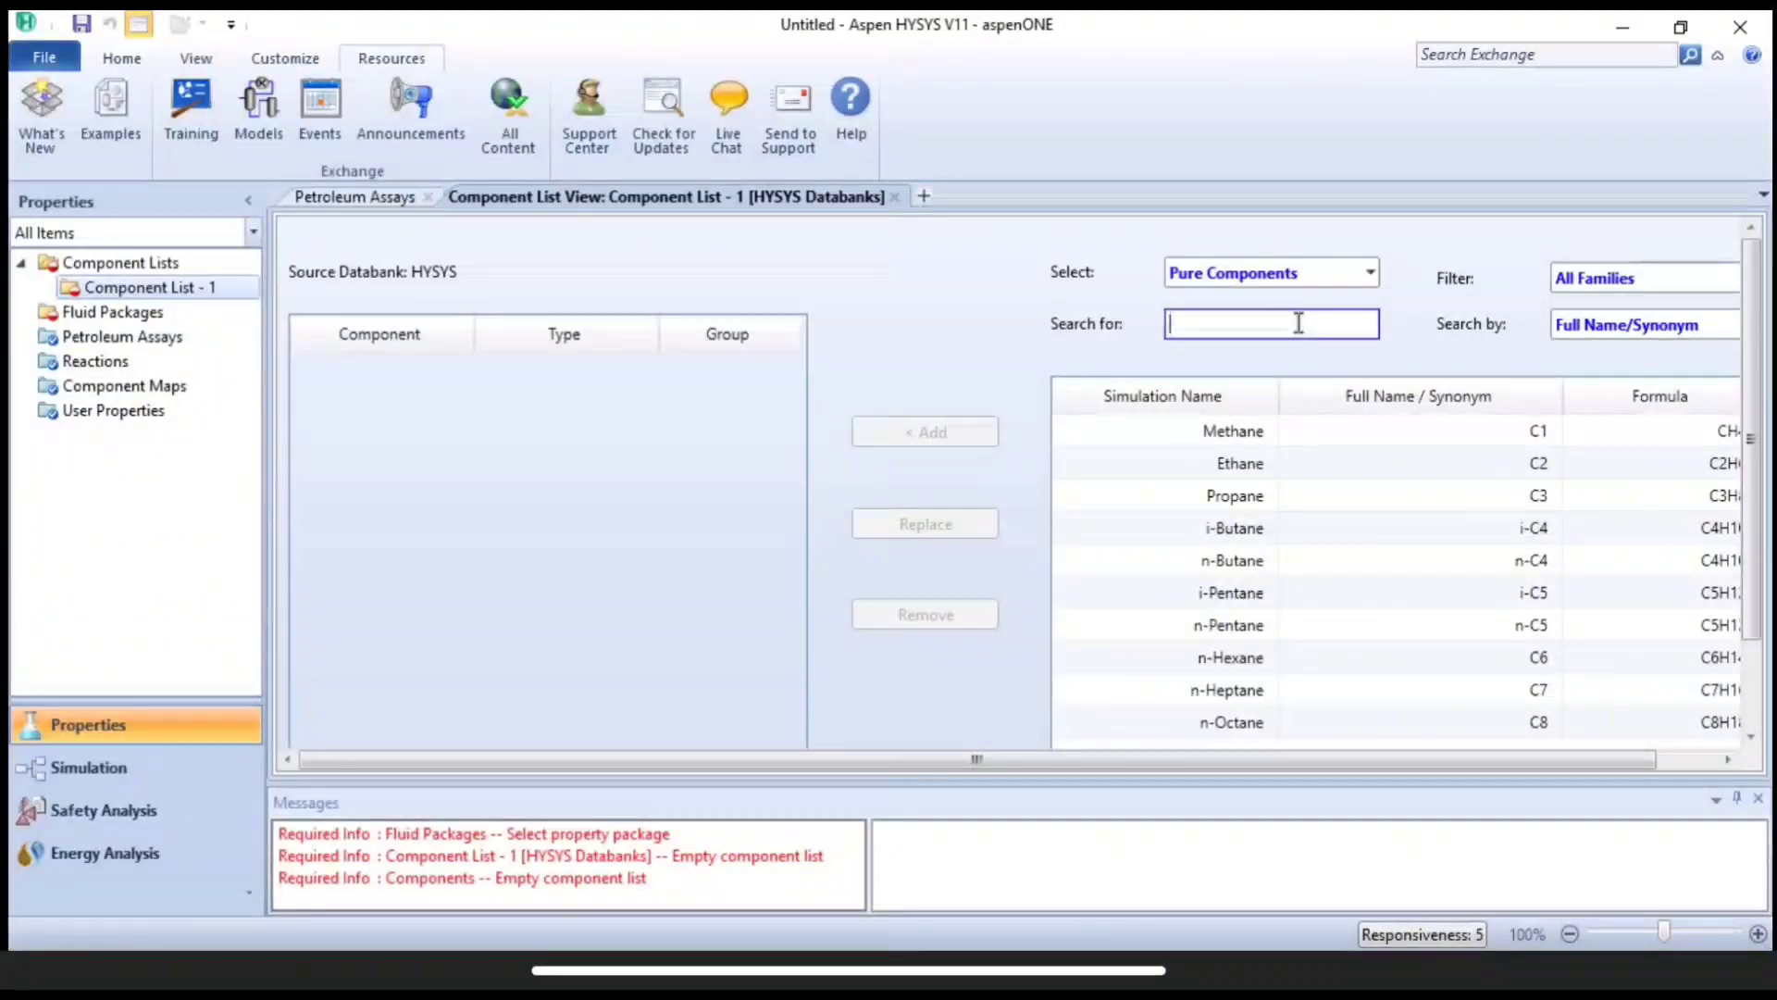
{"action": "type", "text": "water"}
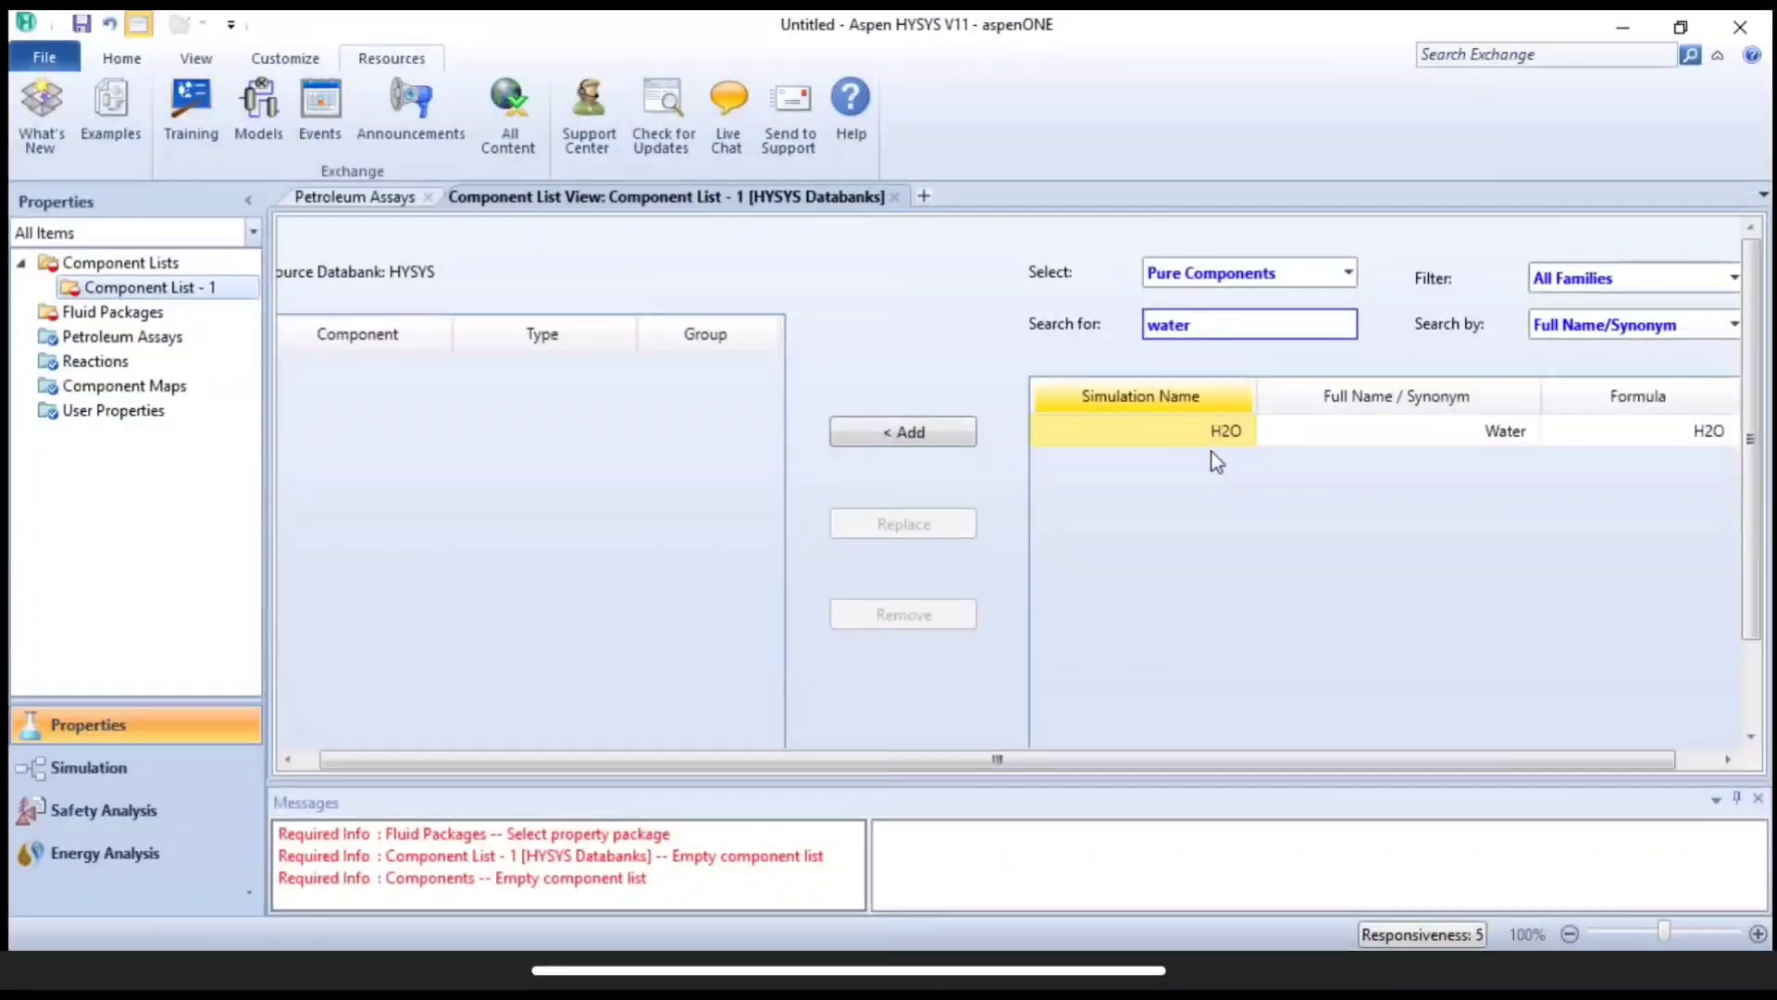
{"action": "left_click", "coordinate": [907, 432]}
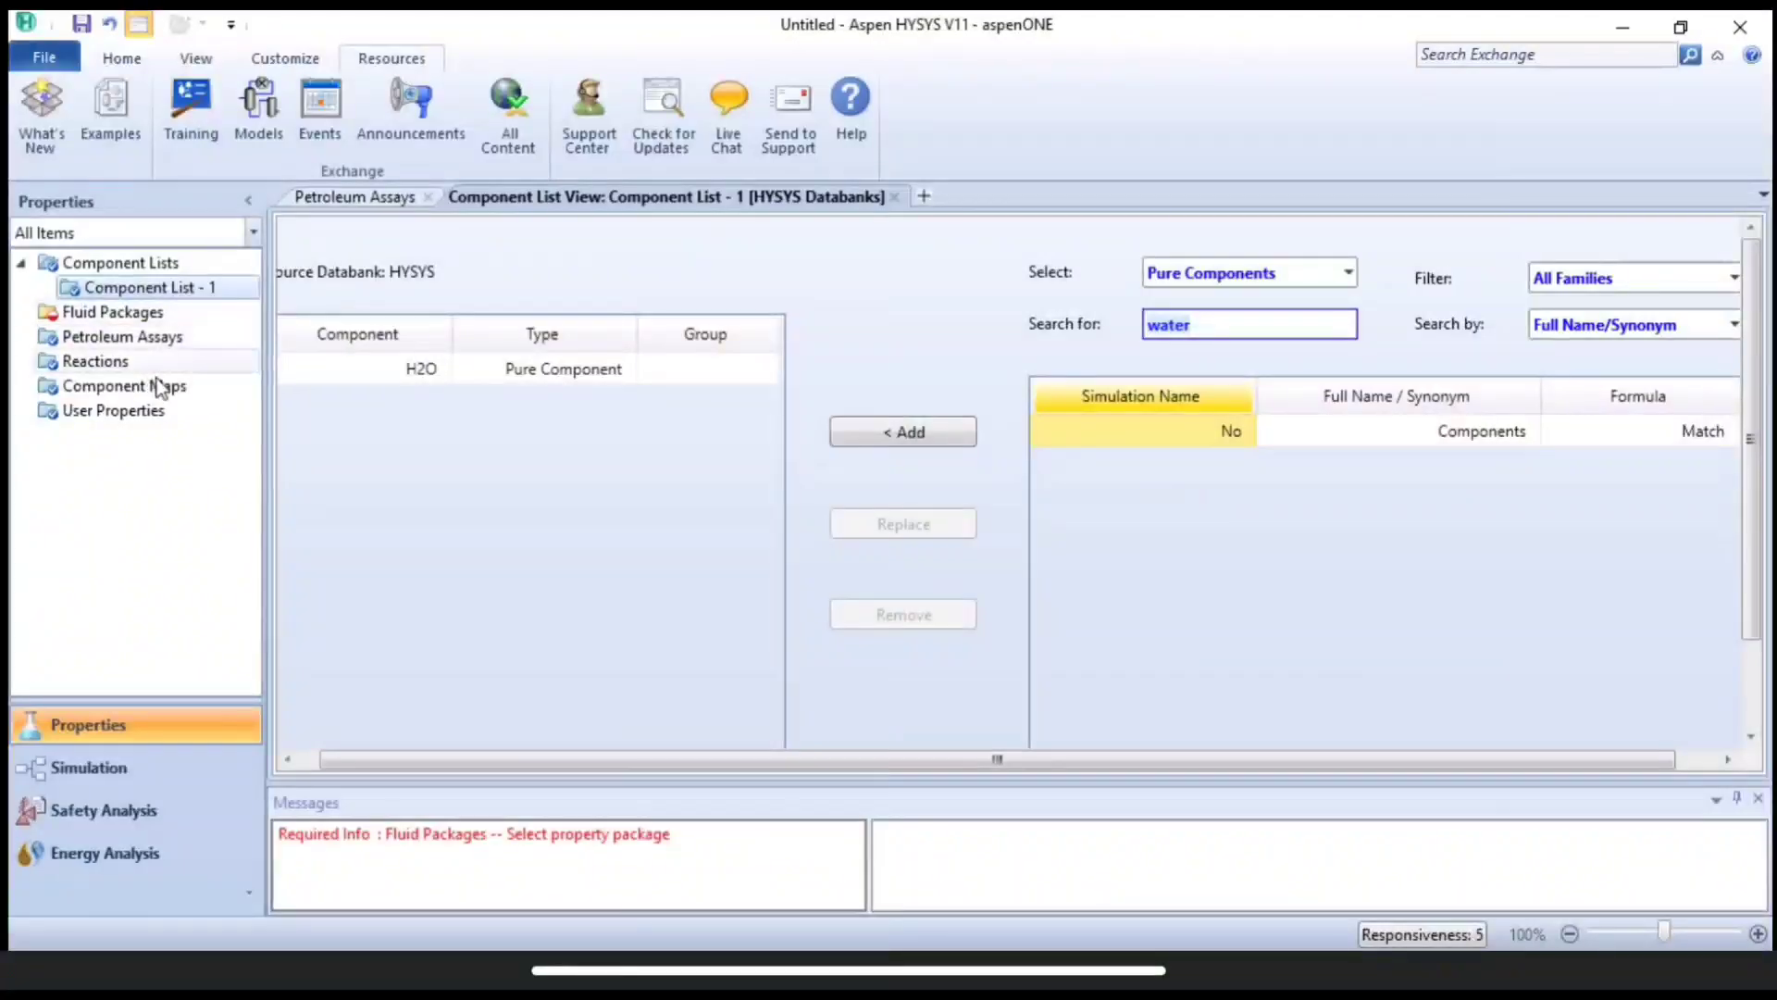
Add a fluid package using Component List - 1 and browse the available property packages.
{"action": "left_click", "coordinate": [153, 319]}
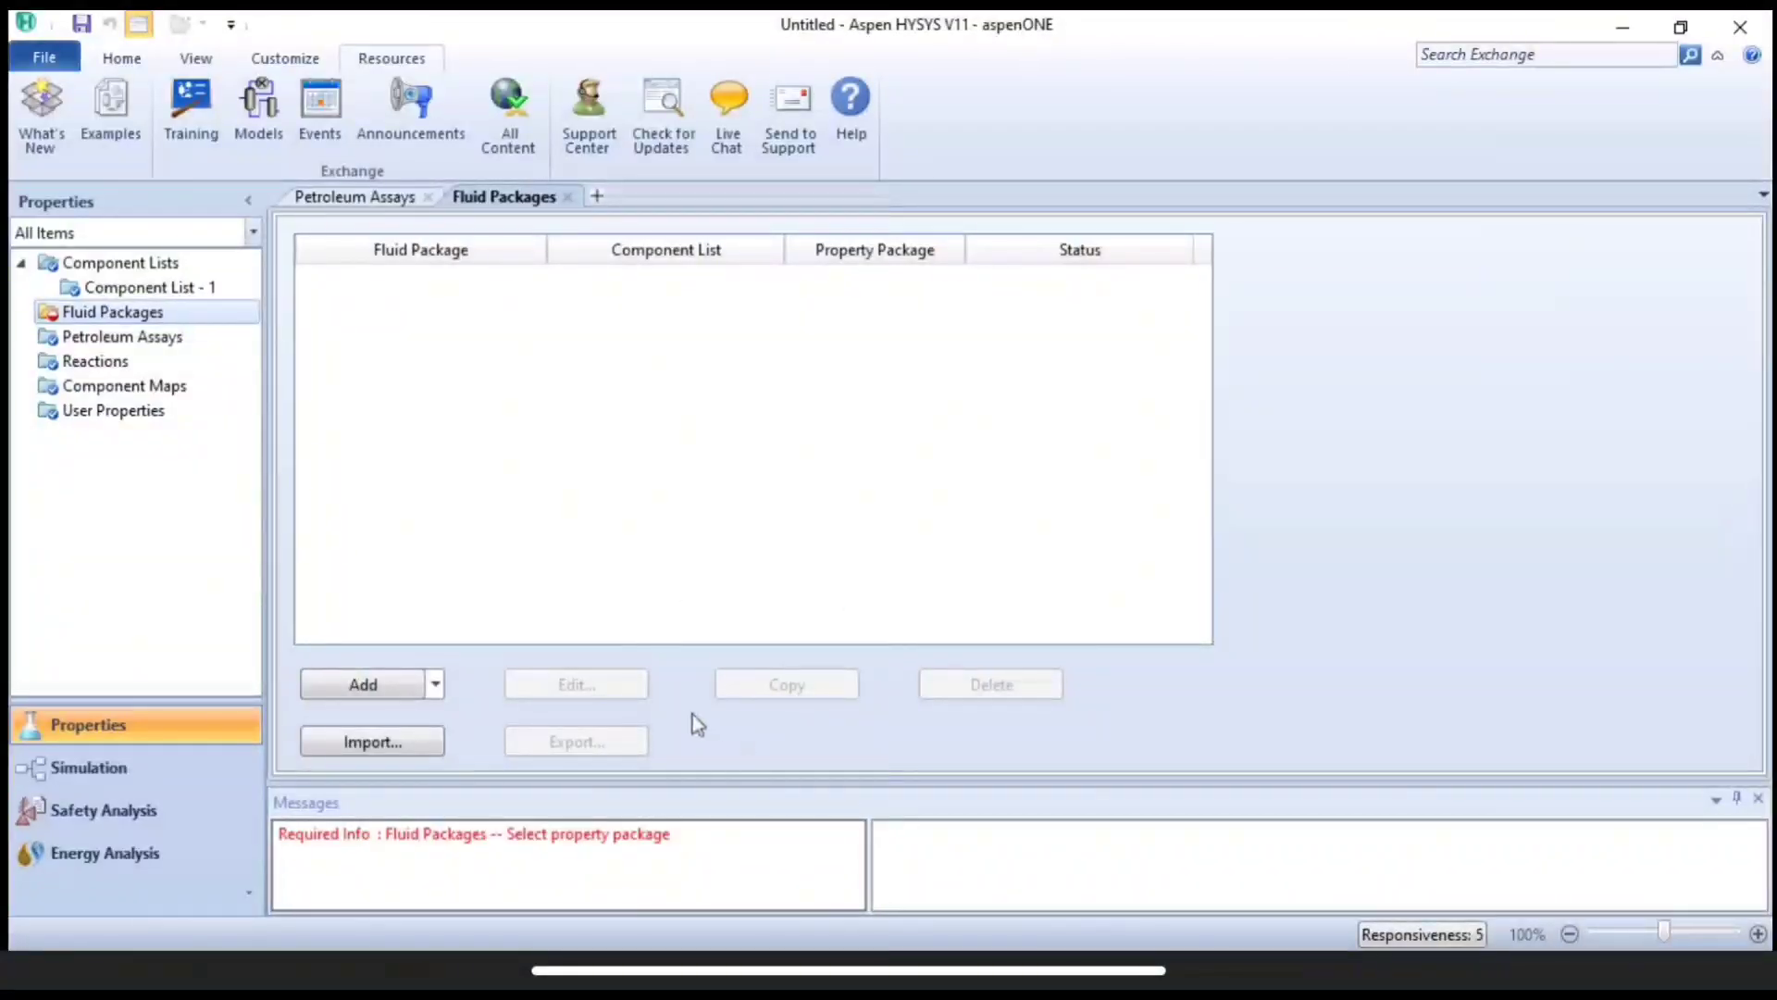
{"action": "left_click", "coordinate": [375, 685]}
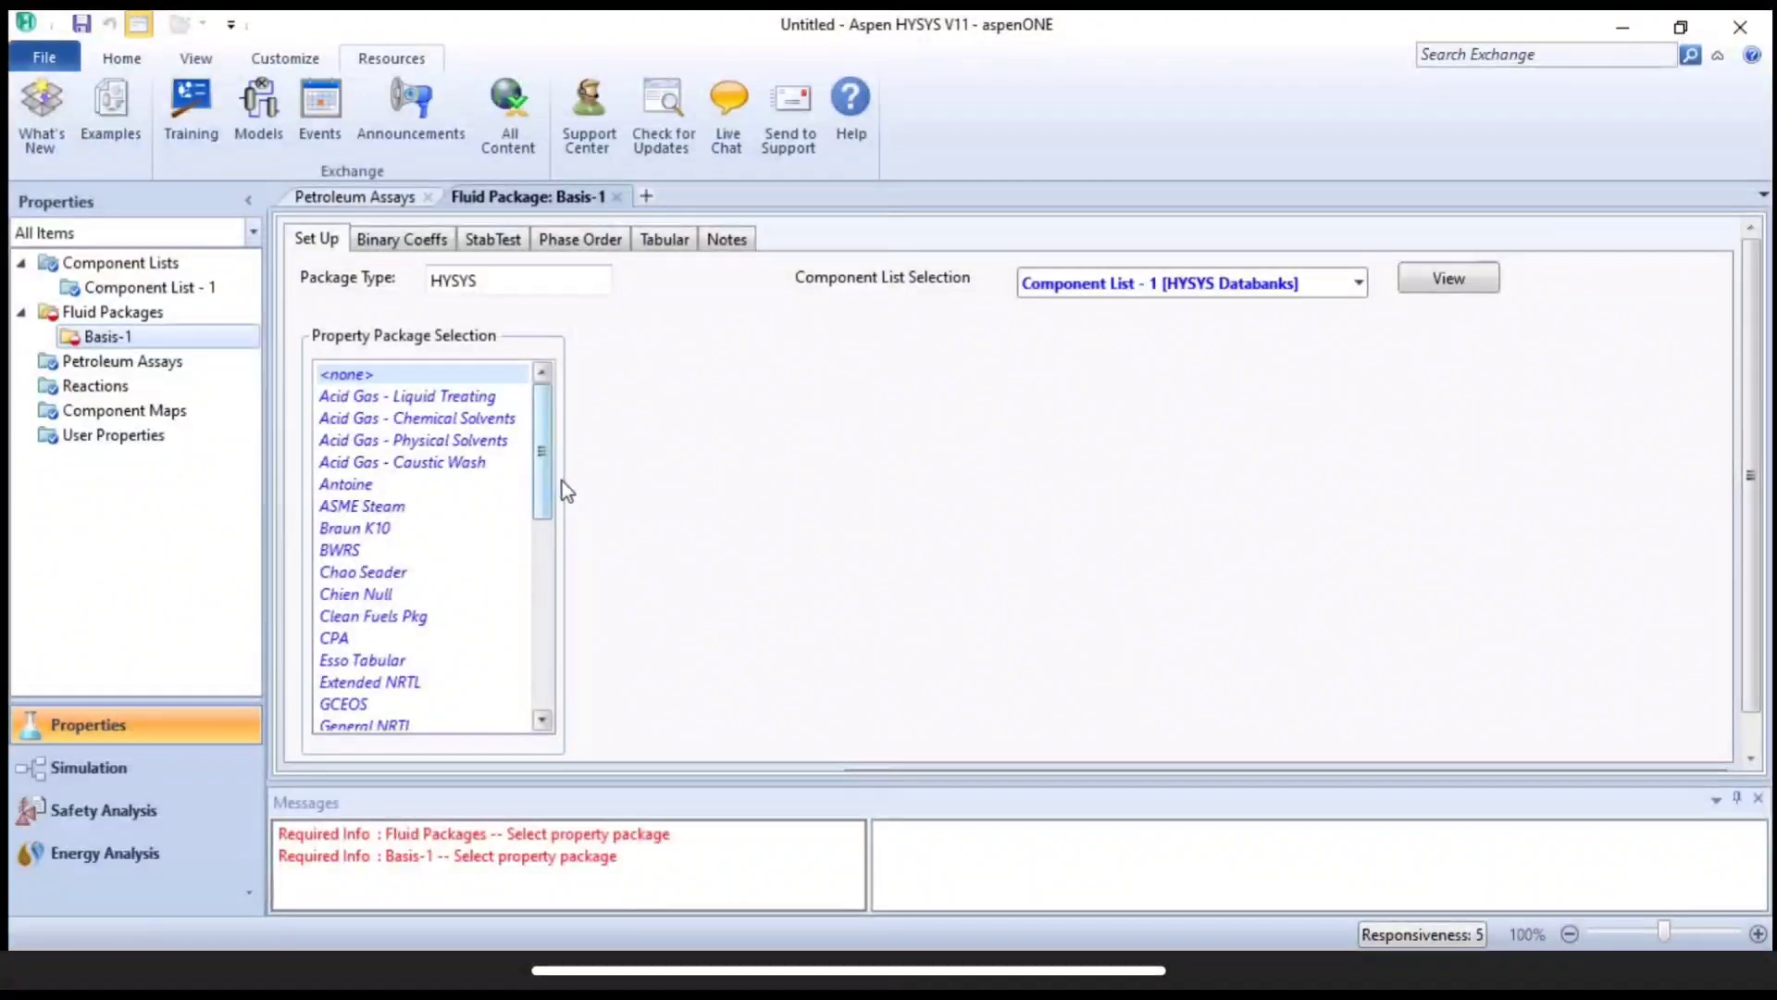
{"action": "left_click", "coordinate": [543, 528]}
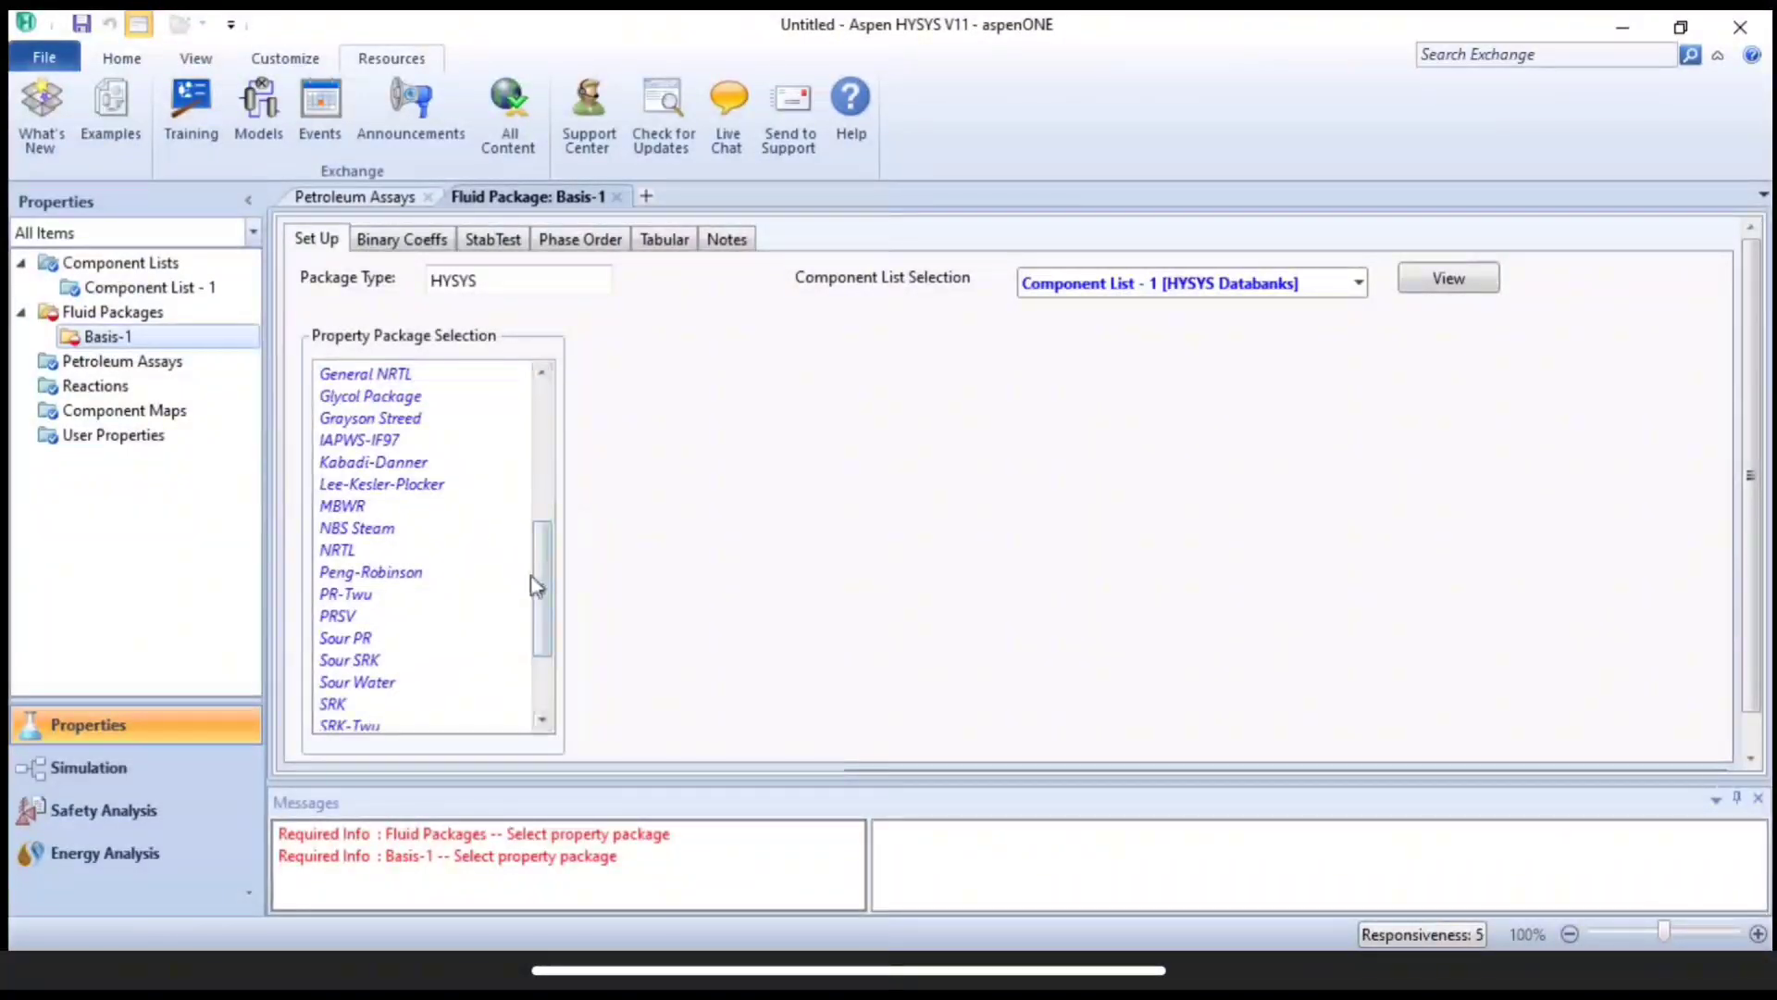
{"action": "scroll", "coordinate": [532, 583], "scroll_direction": "up", "scroll_amount": 2}
{"action": "scroll", "coordinate": [533, 553], "scroll_direction": "up", "scroll_amount": 4}
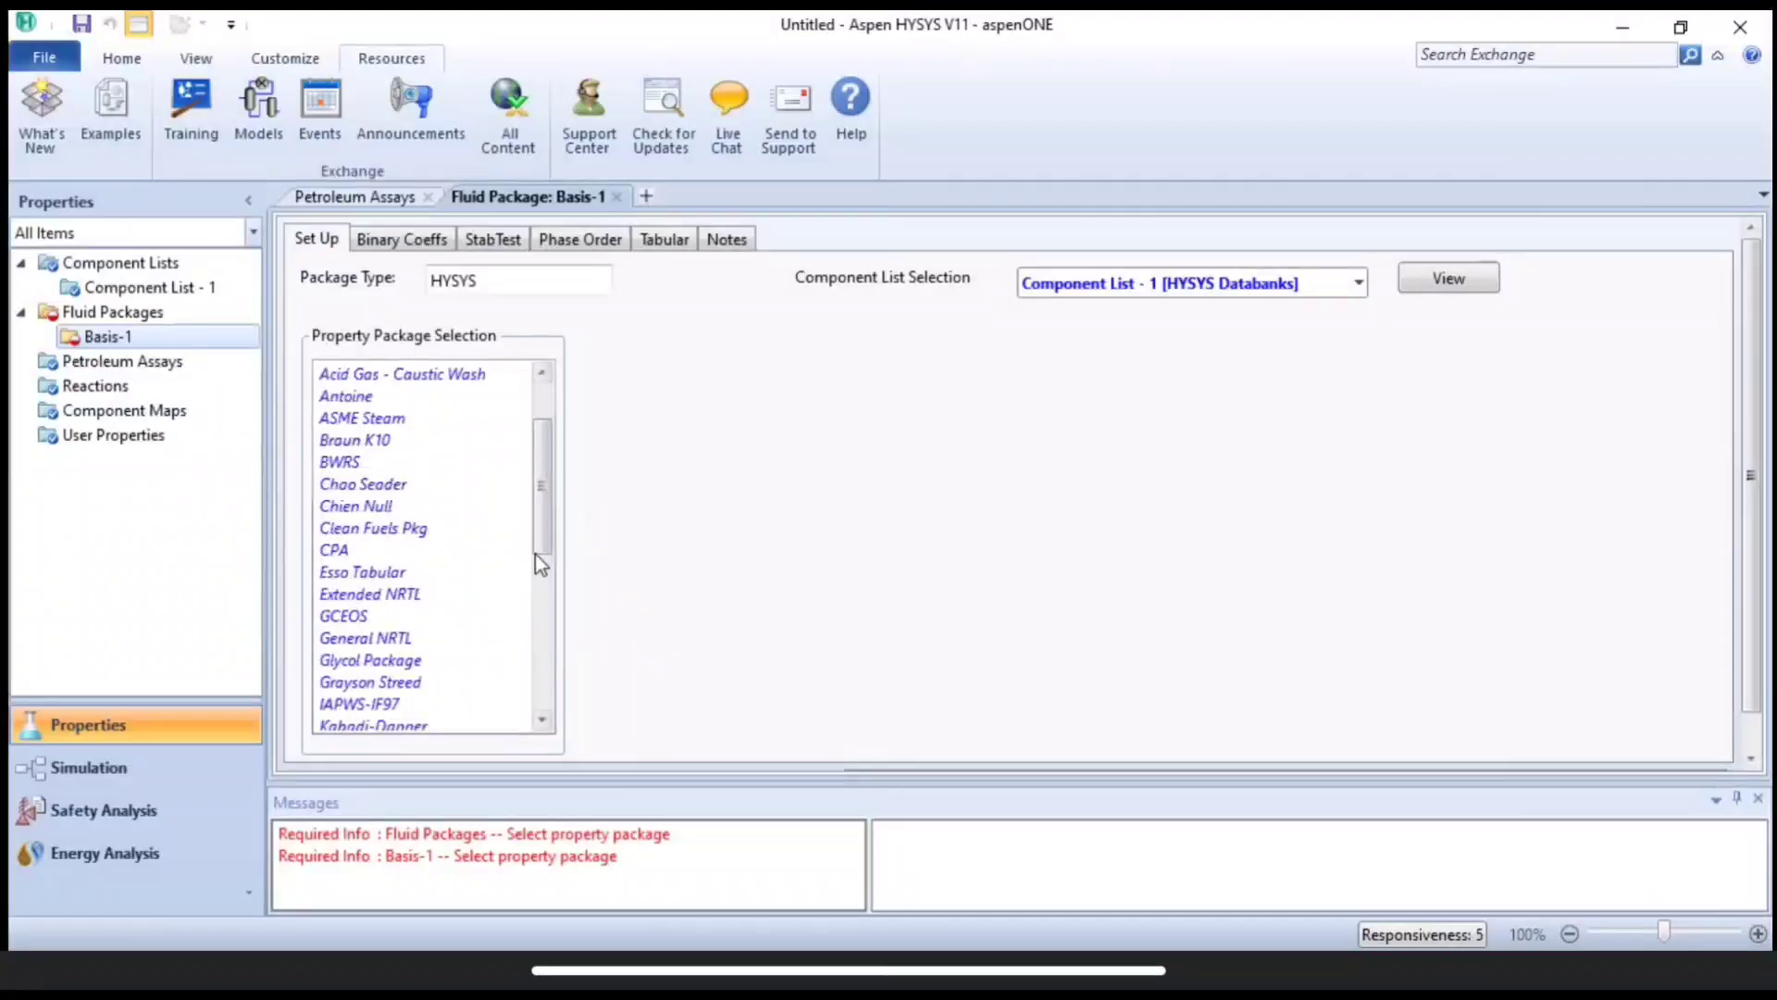
{"action": "scroll", "coordinate": [512, 571], "scroll_direction": "down", "scroll_amount": 6}
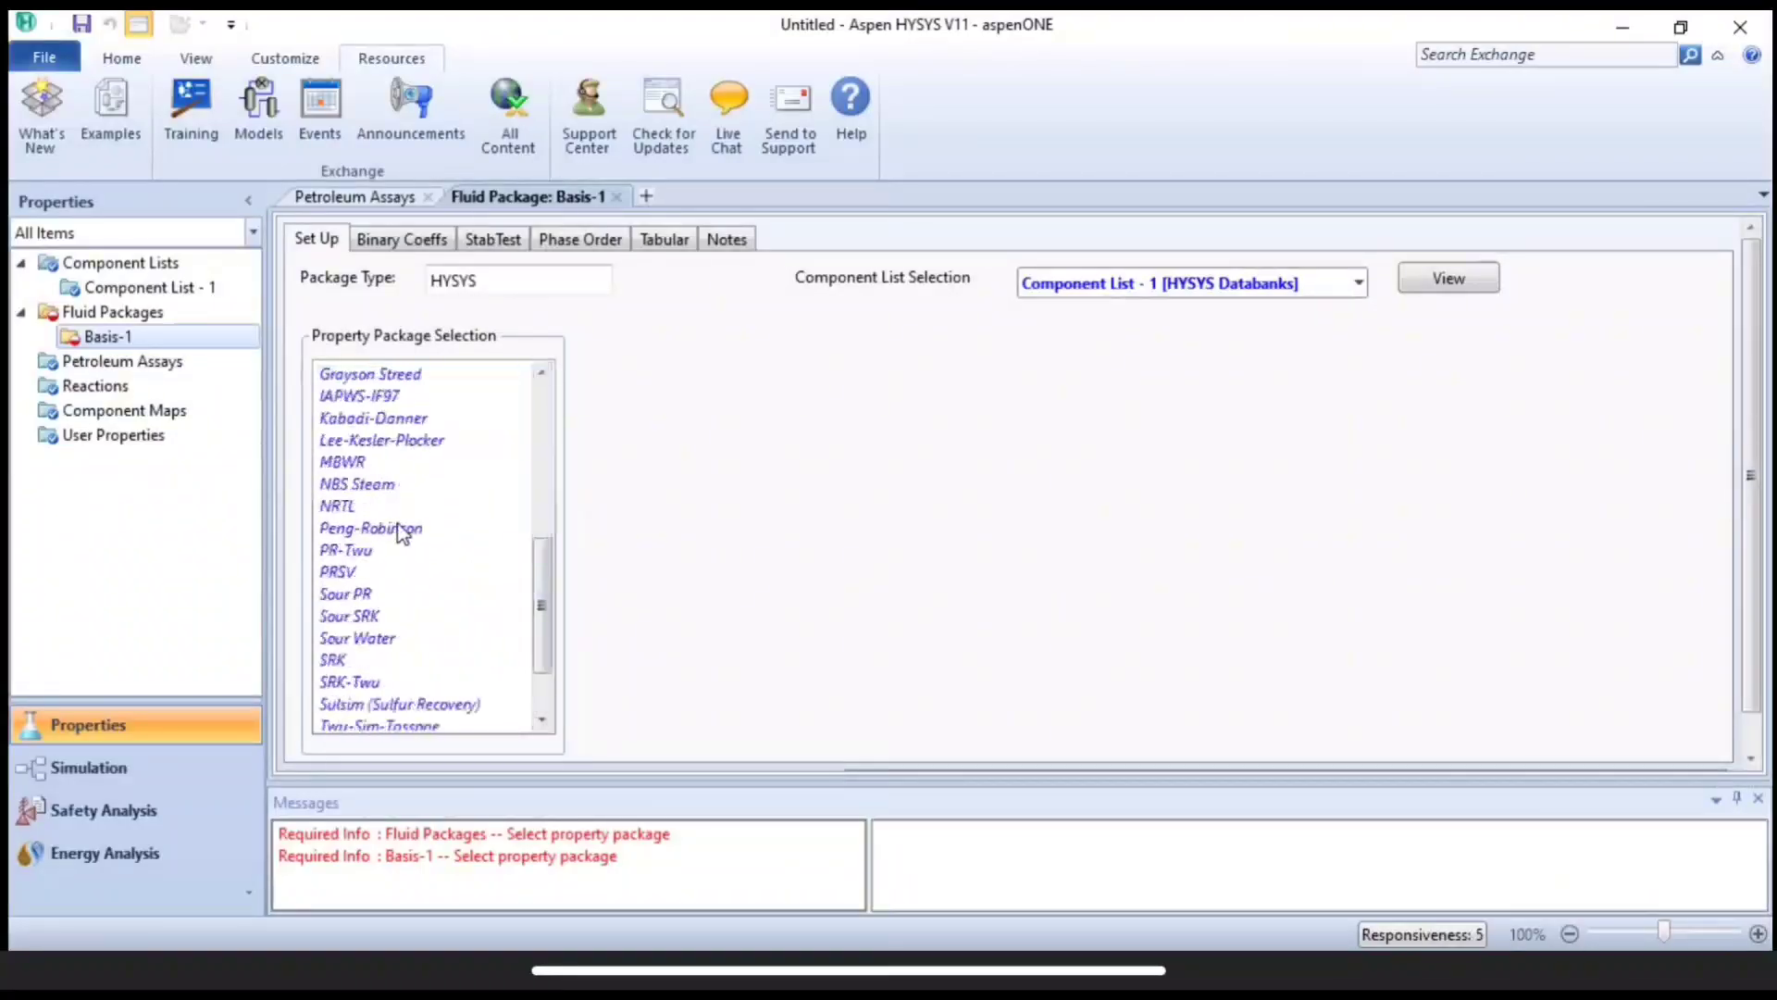
{"action": "scroll", "coordinate": [412, 555], "scroll_direction": "down", "scroll_amount": 2}
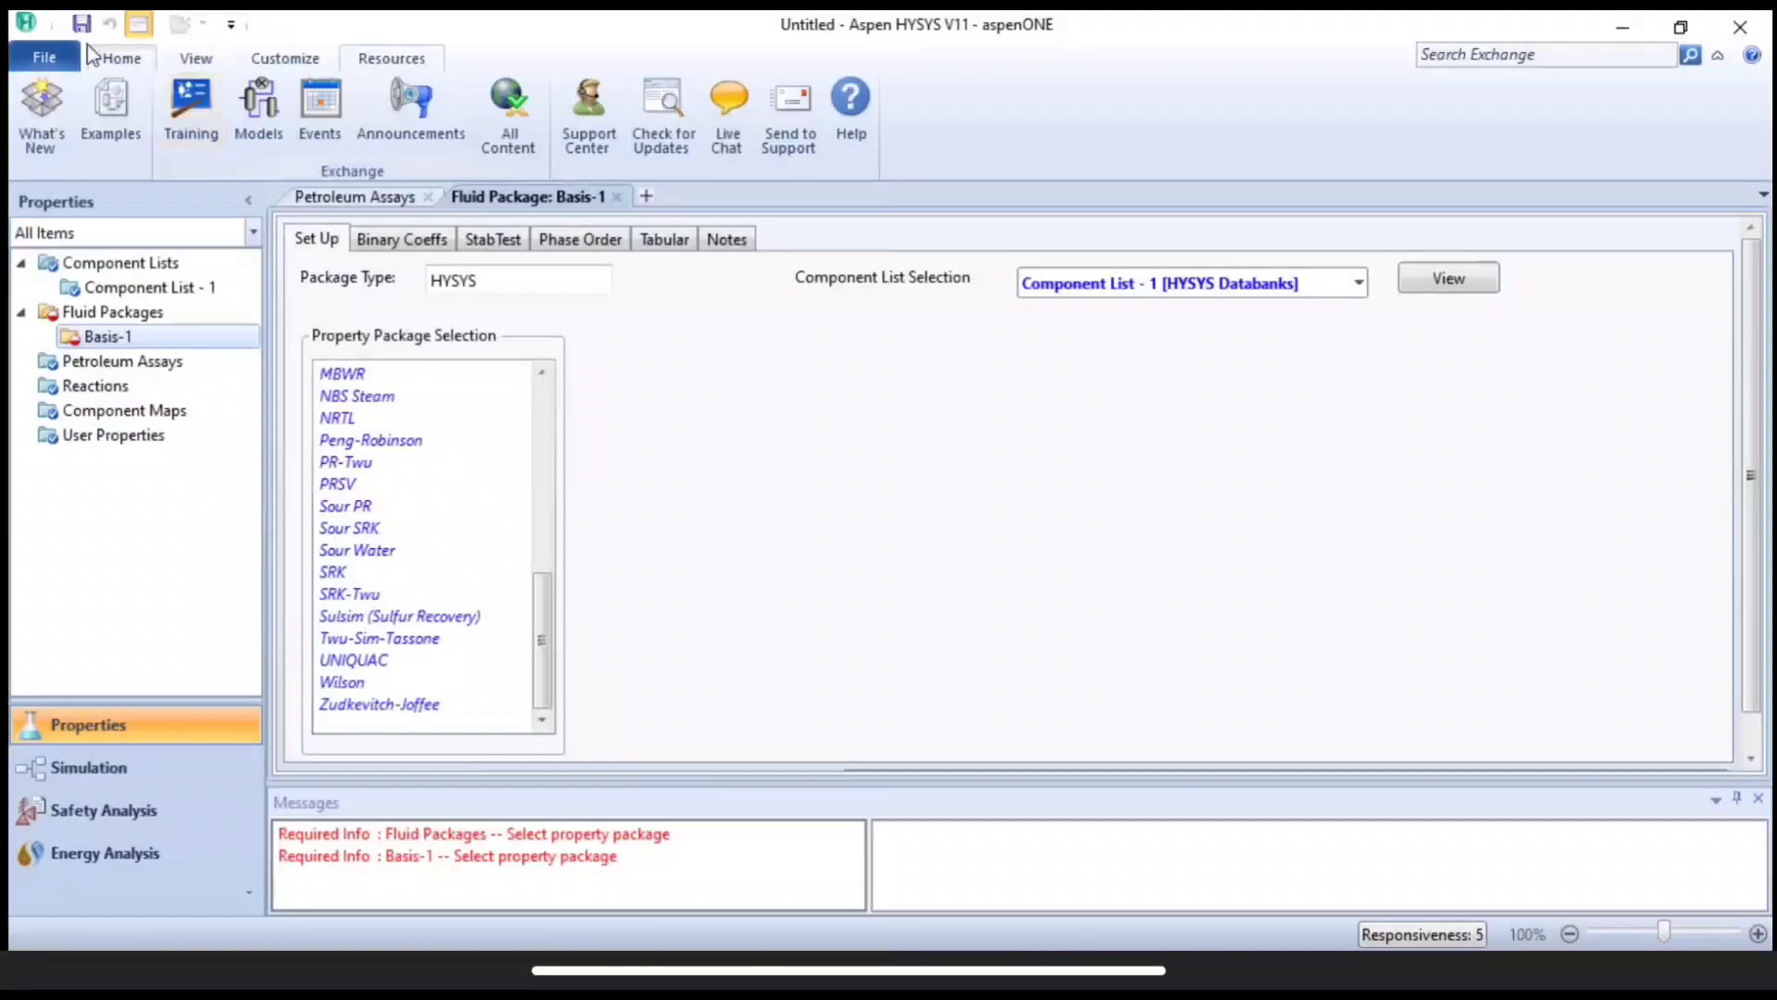
Consult the Methods Assistant for property packages recommended for Oil and Gas Processing, and close the help.
{"action": "left_click", "coordinate": [121, 57]}
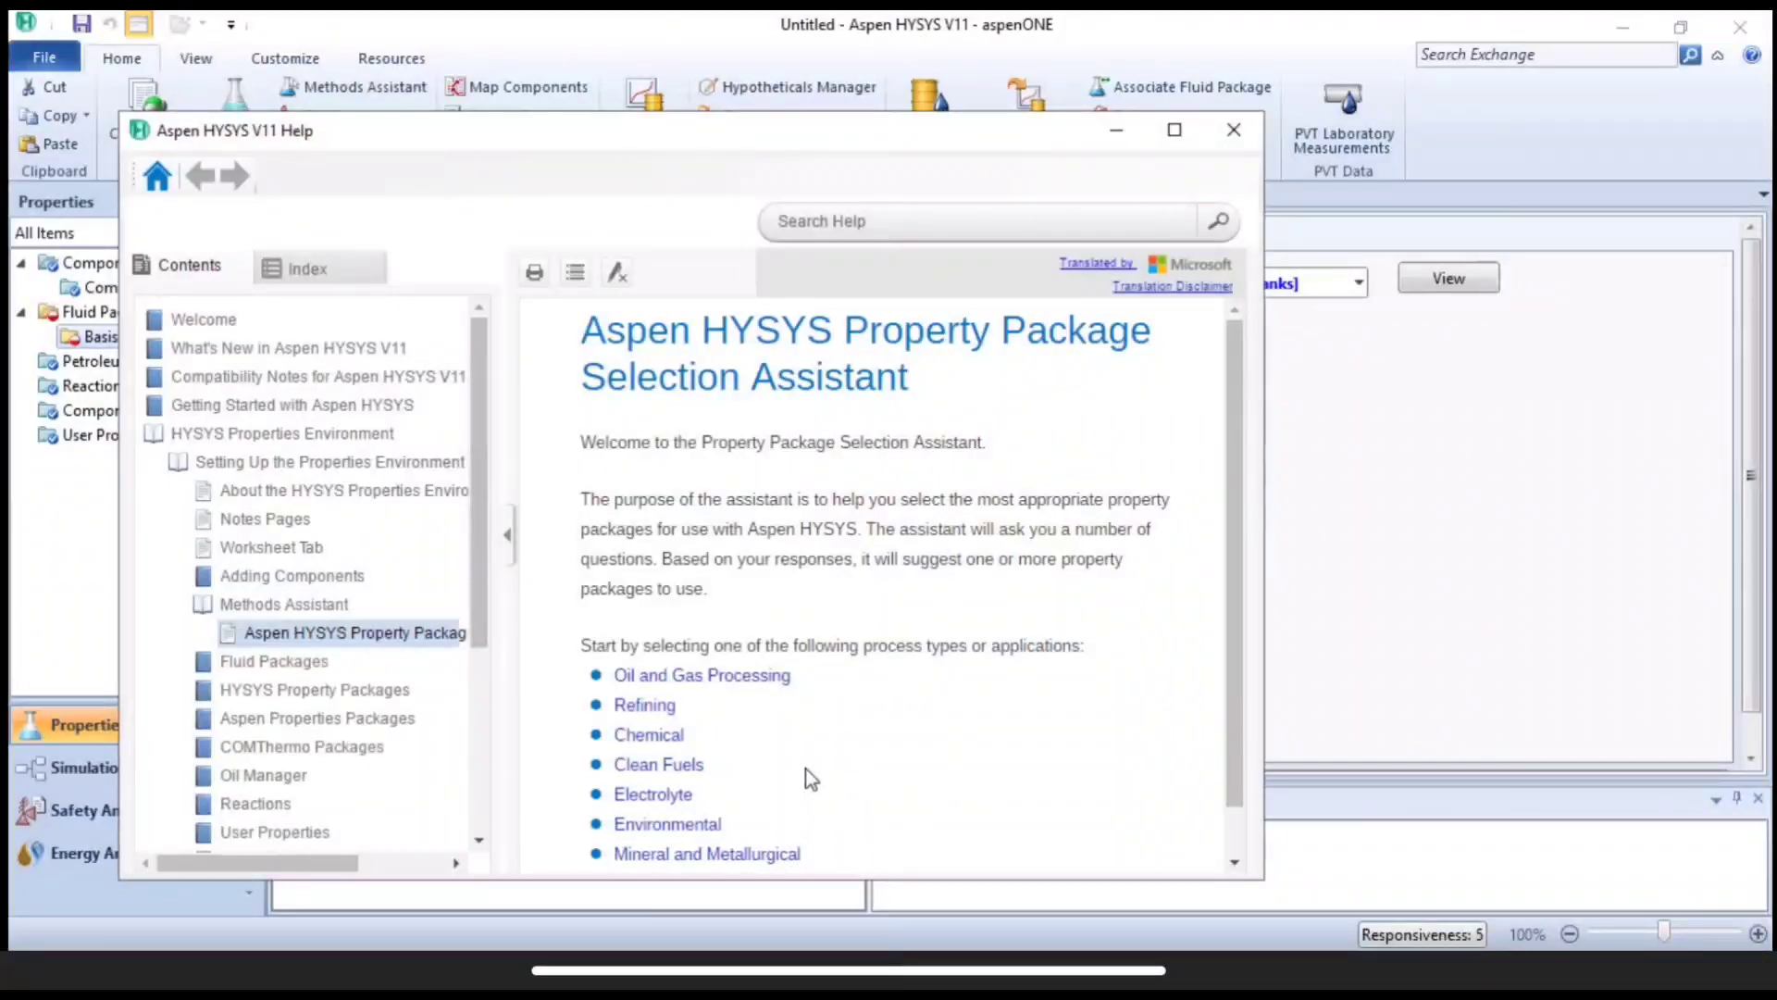
{"action": "scroll", "coordinate": [806, 768], "scroll_direction": "down", "scroll_amount": 1}
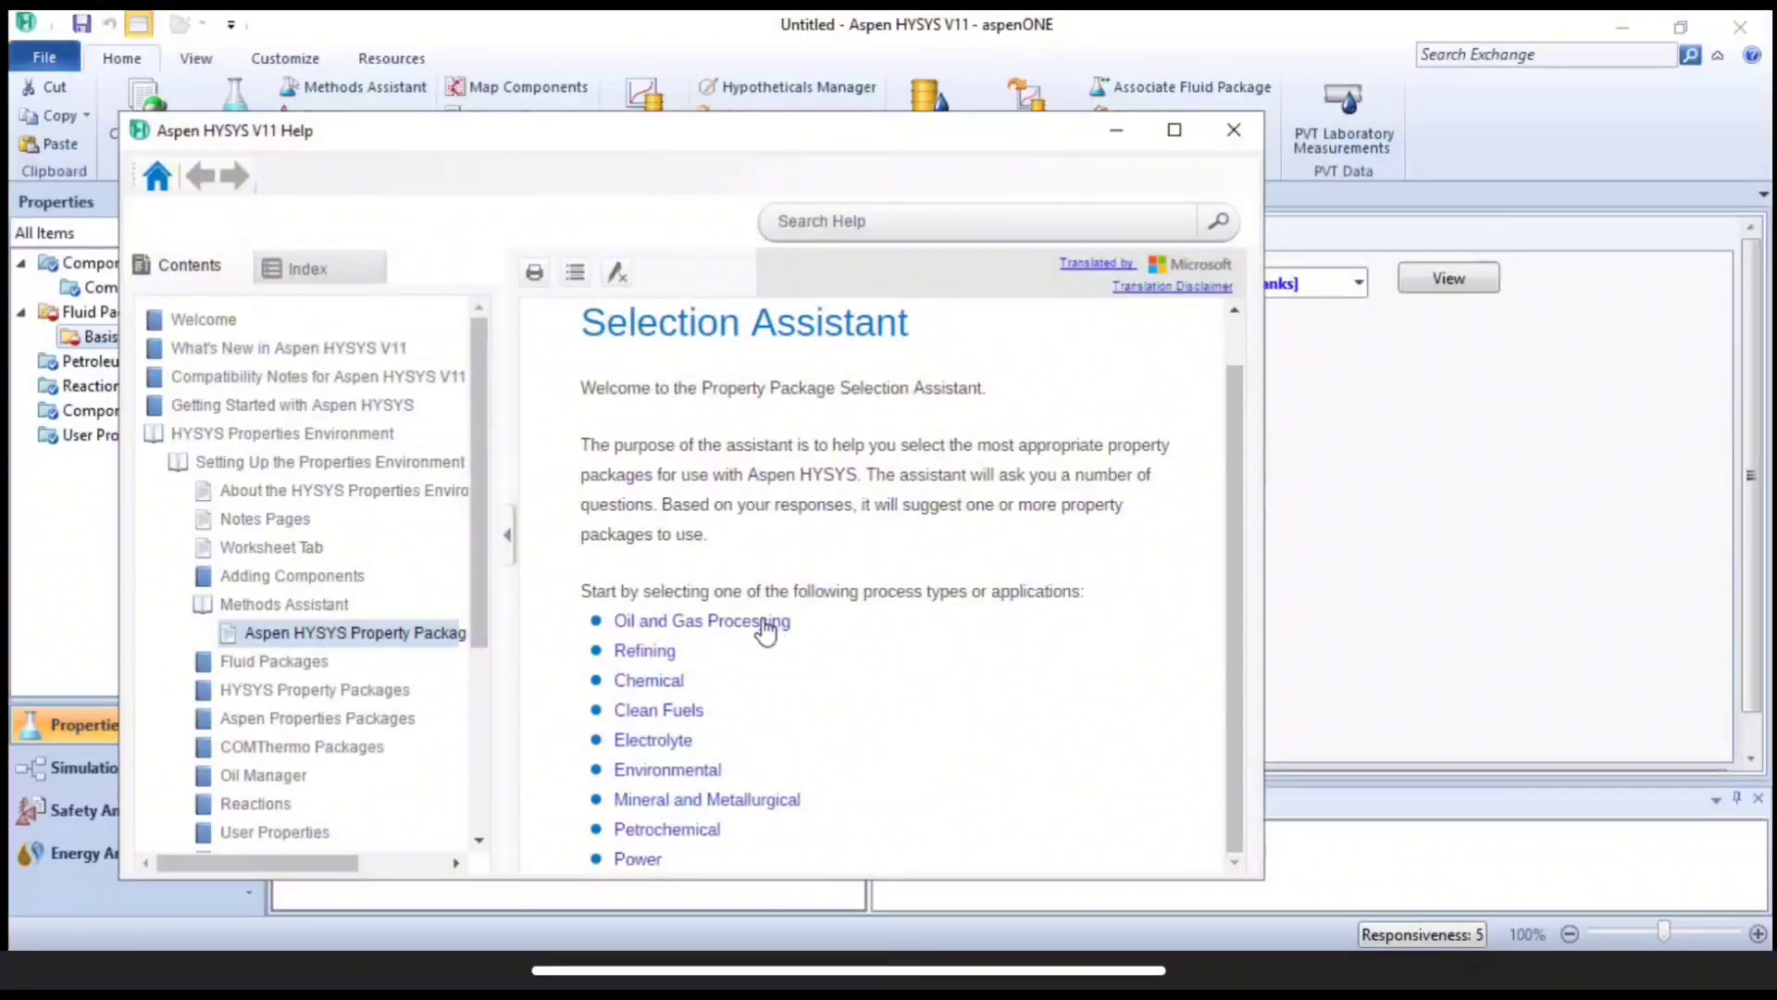
{"action": "left_click", "coordinate": [765, 629]}
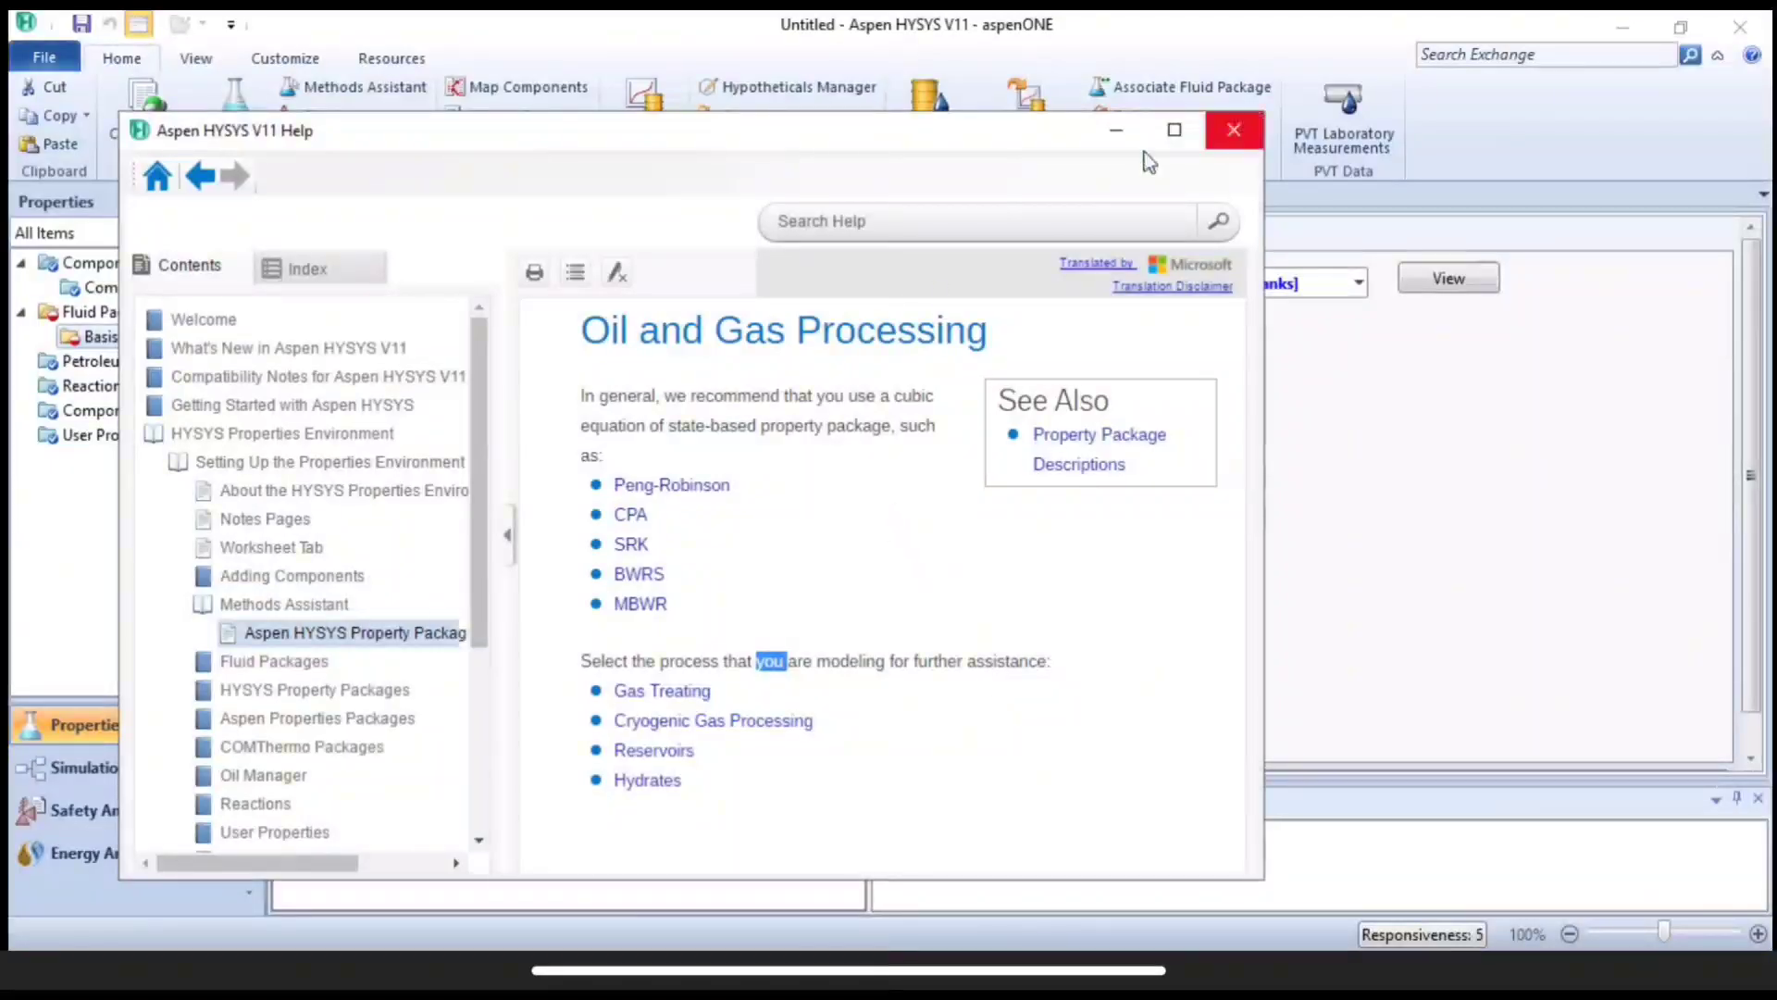
{"action": "left_click", "coordinate": [1234, 130]}
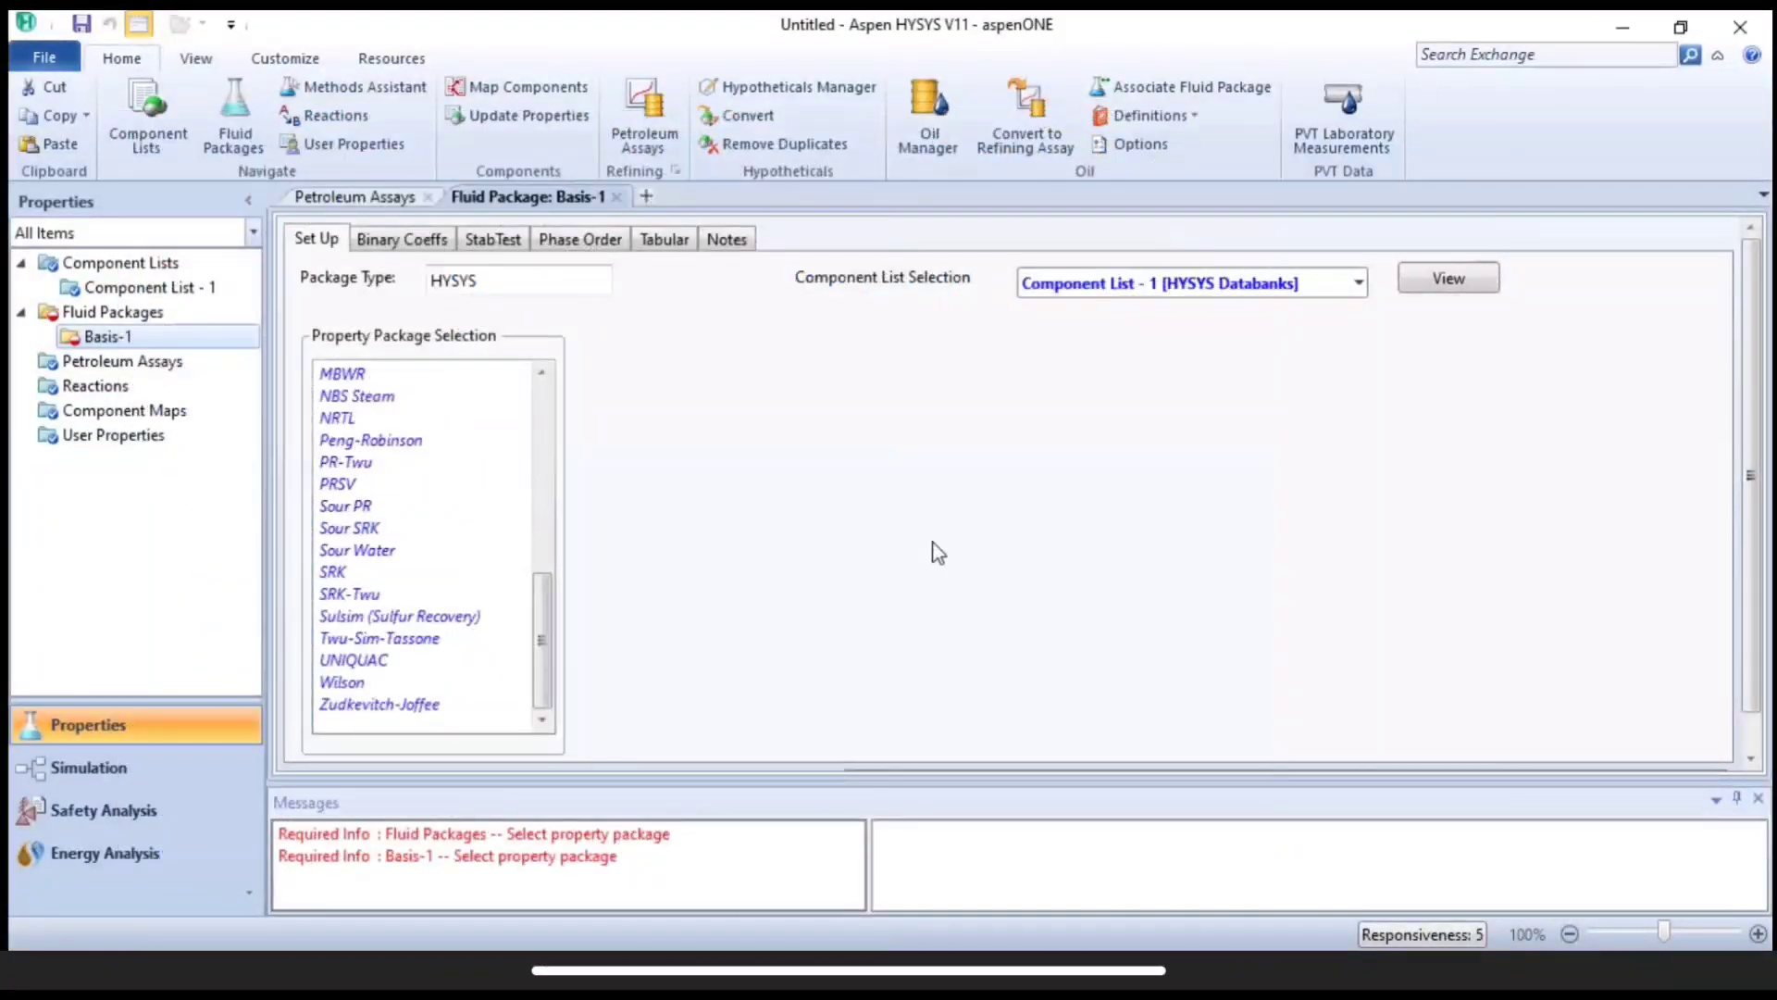
Choose Peng-Robinson as the fluid package's property package and switch to the simulation environment.
{"action": "left_click", "coordinate": [412, 442]}
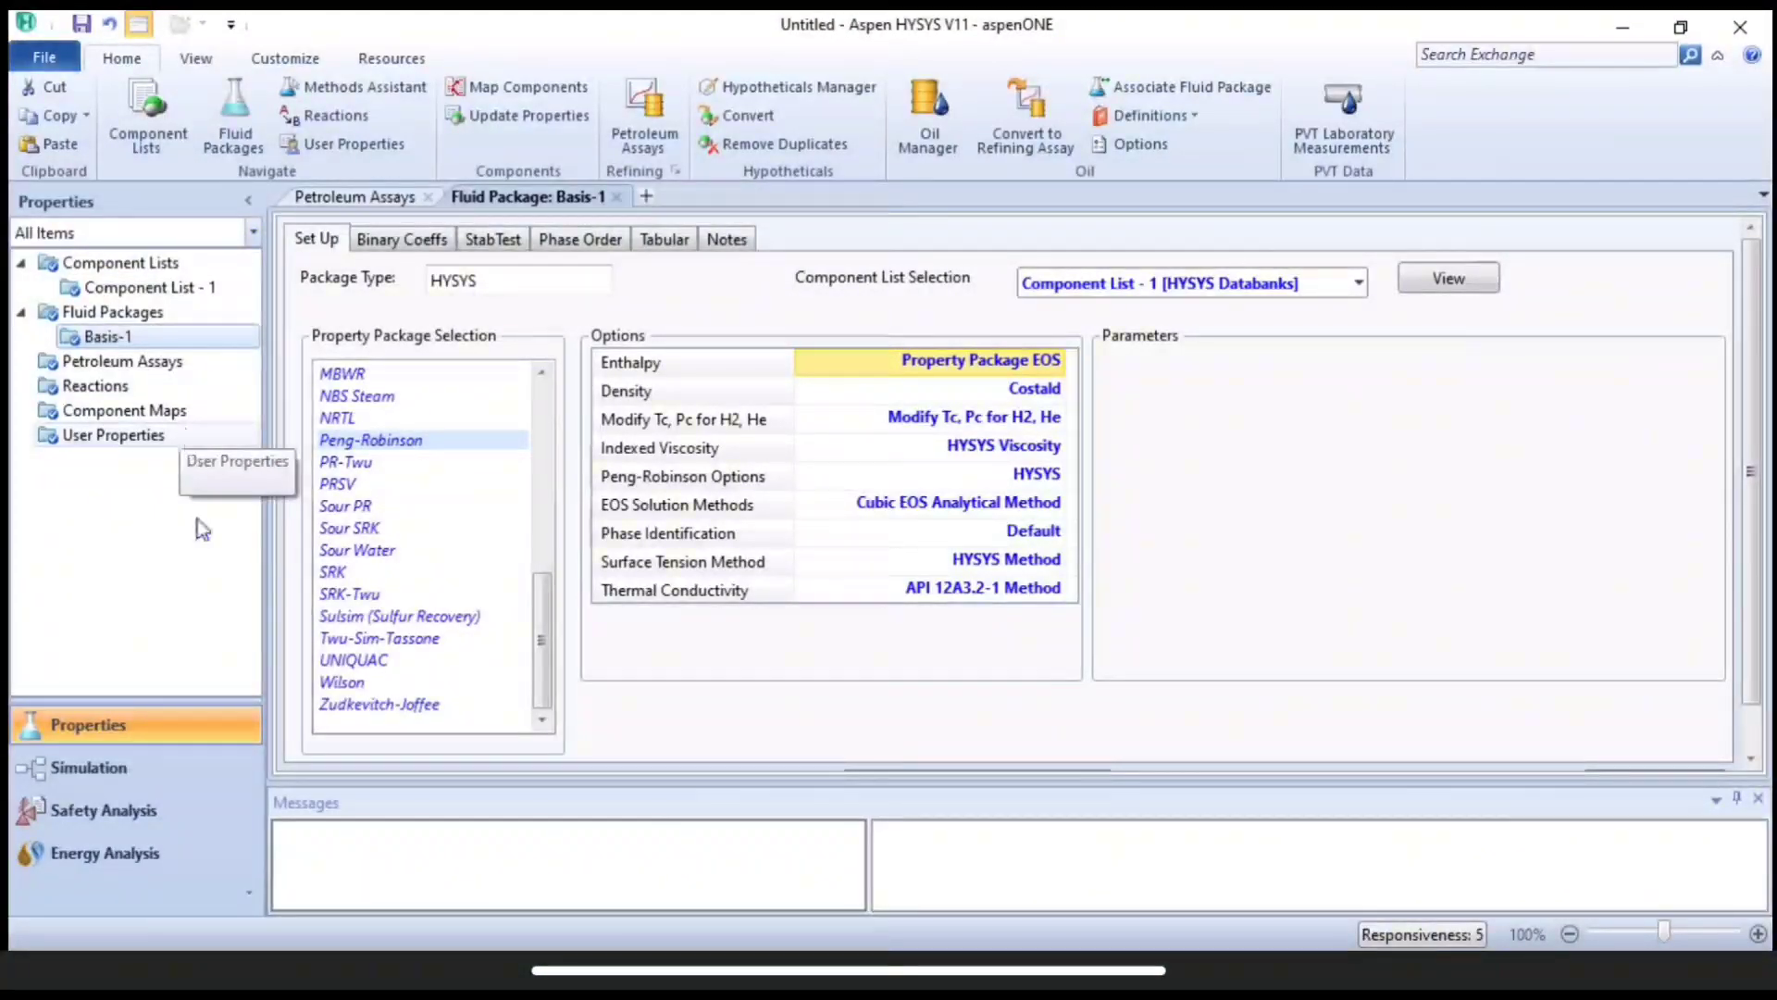
{"action": "left_click", "coordinate": [205, 772]}
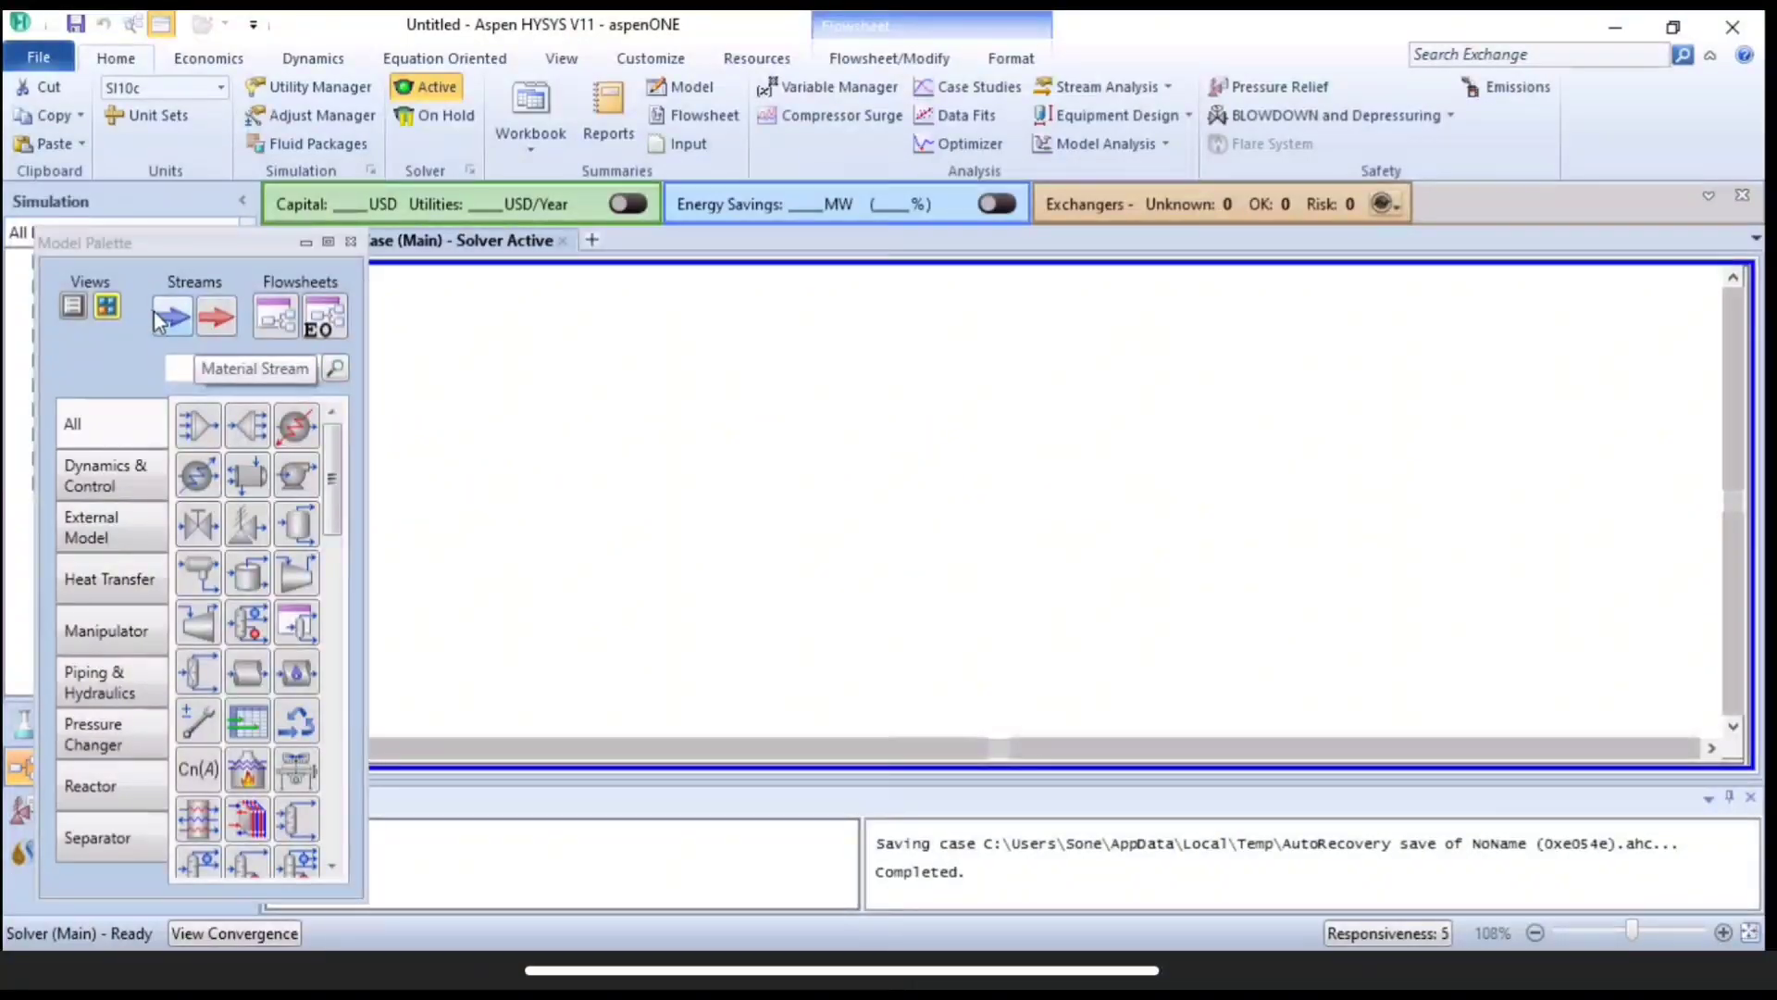
Place a material stream on the flowsheet and open its worksheet.
{"action": "left_click", "coordinate": [160, 316]}
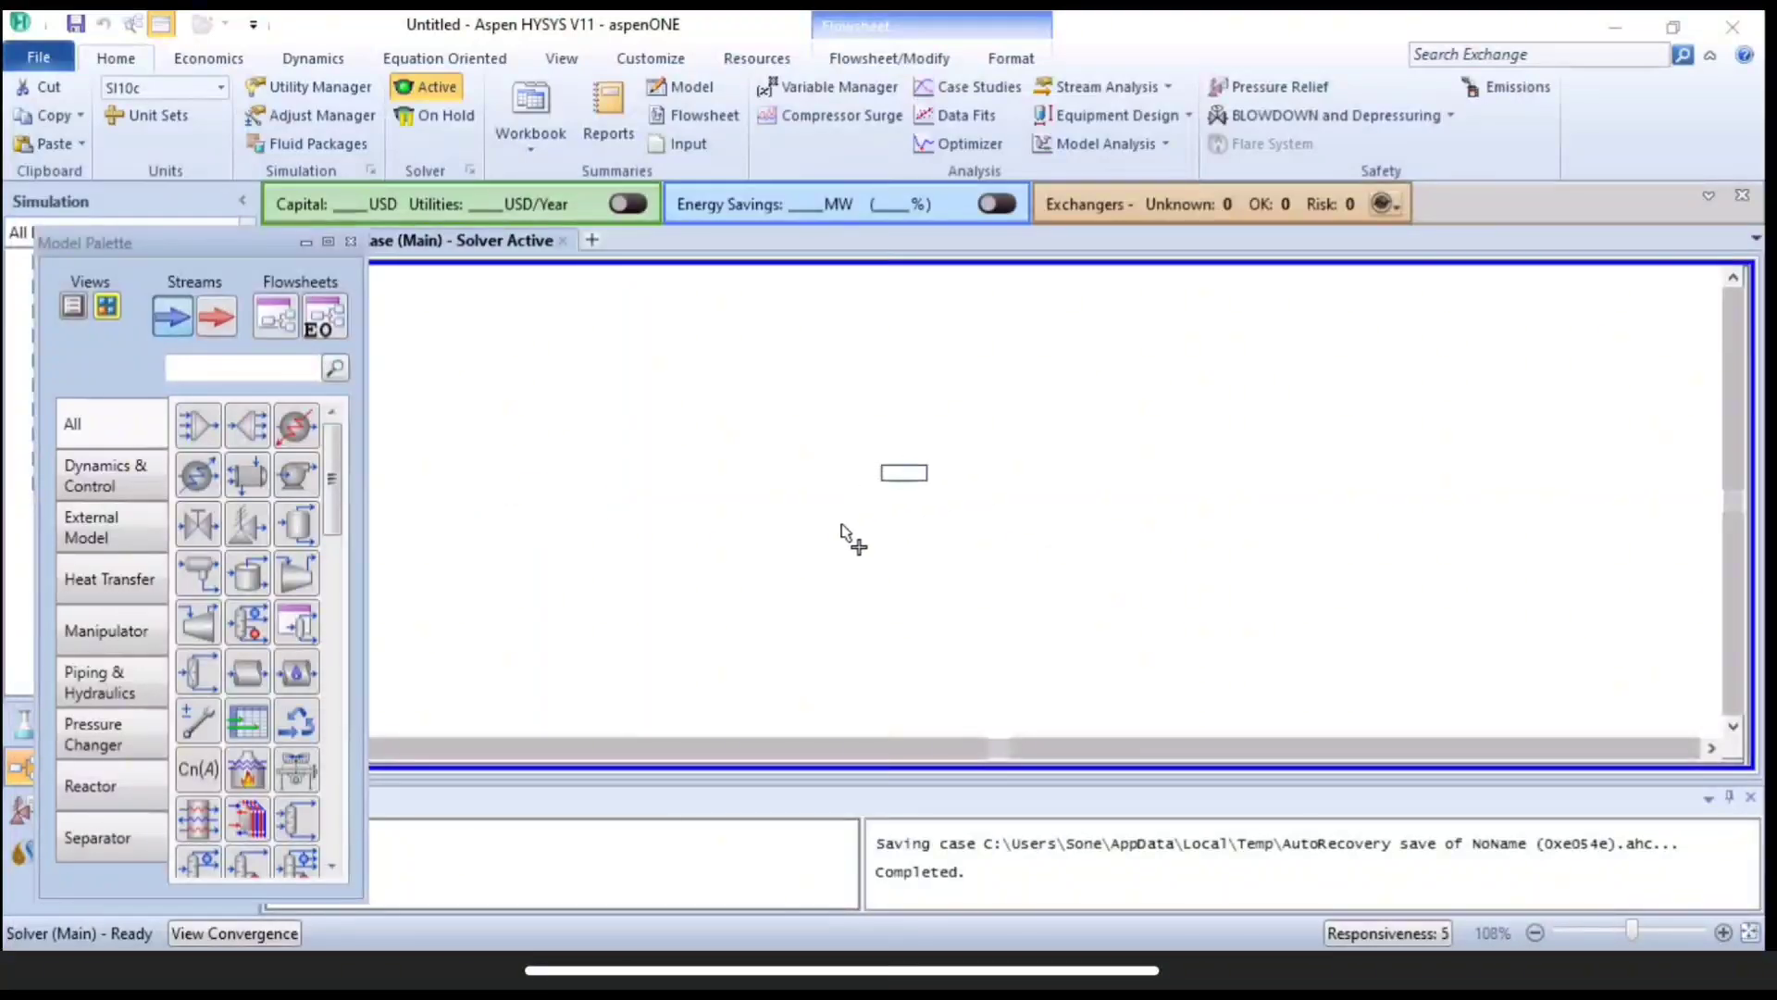
{"action": "left_click", "coordinate": [649, 511]}
{"action": "left_click", "coordinate": [648, 510]}
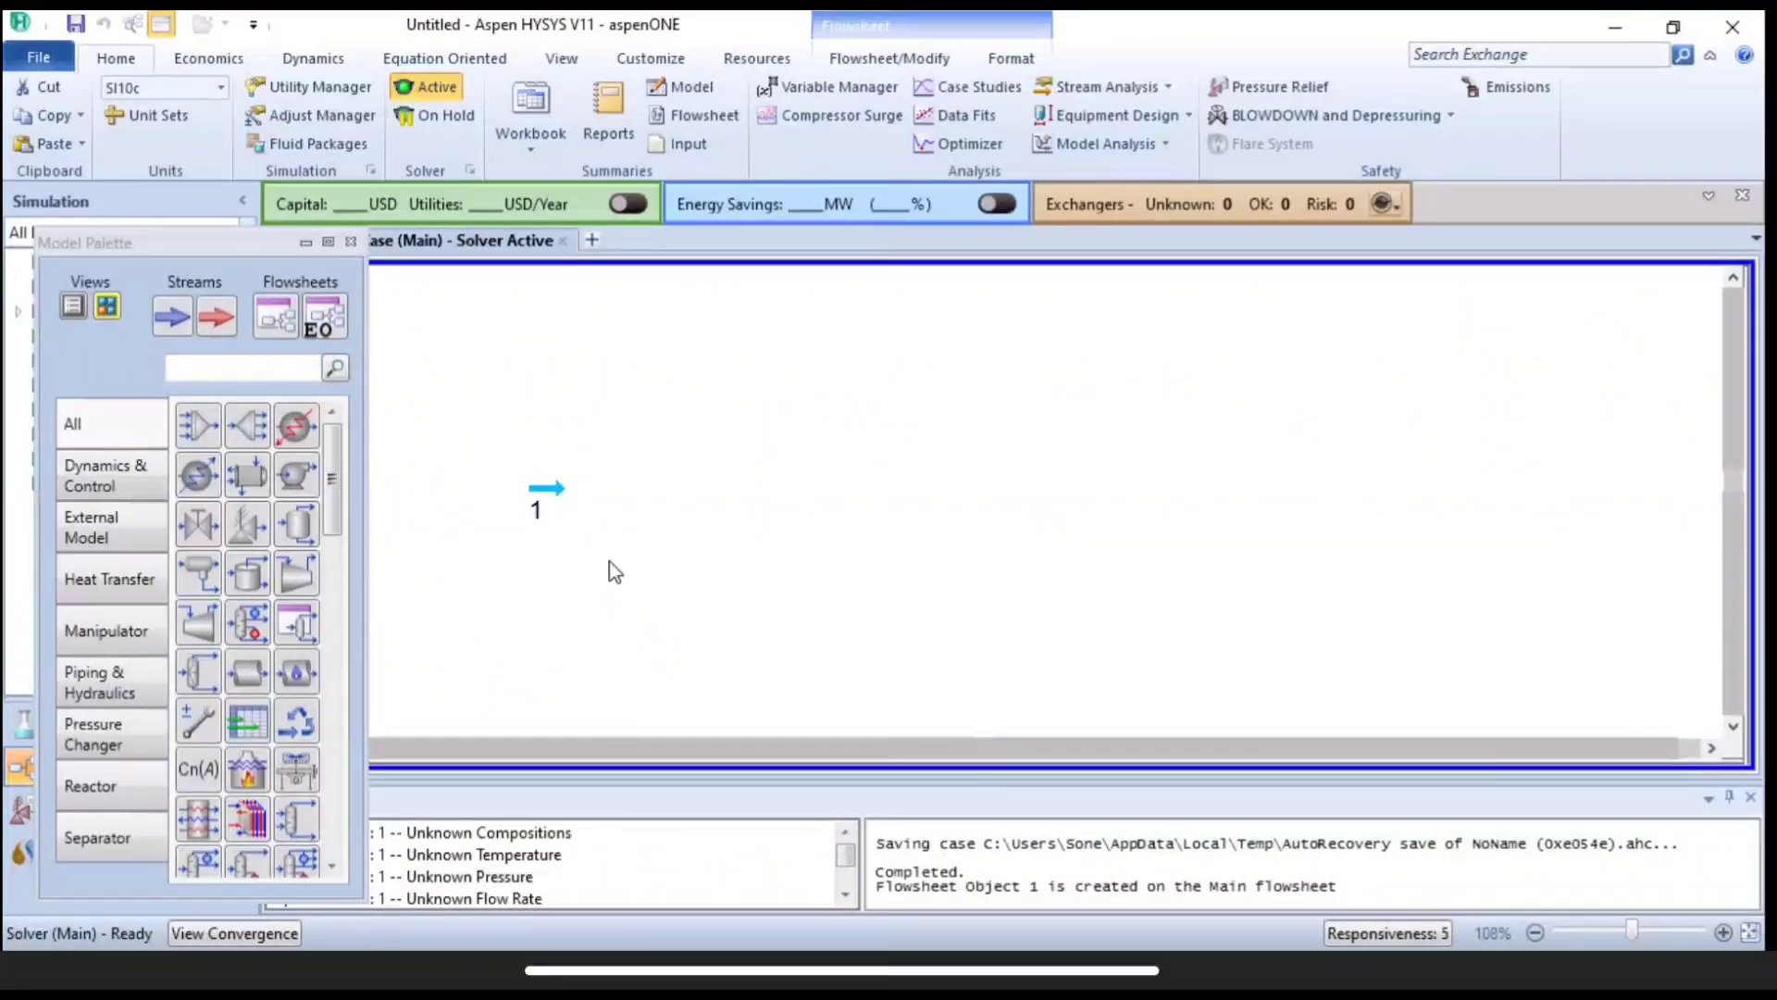
{"action": "left_click", "coordinate": [542, 490]}
{"action": "double_click", "coordinate": [542, 491]}
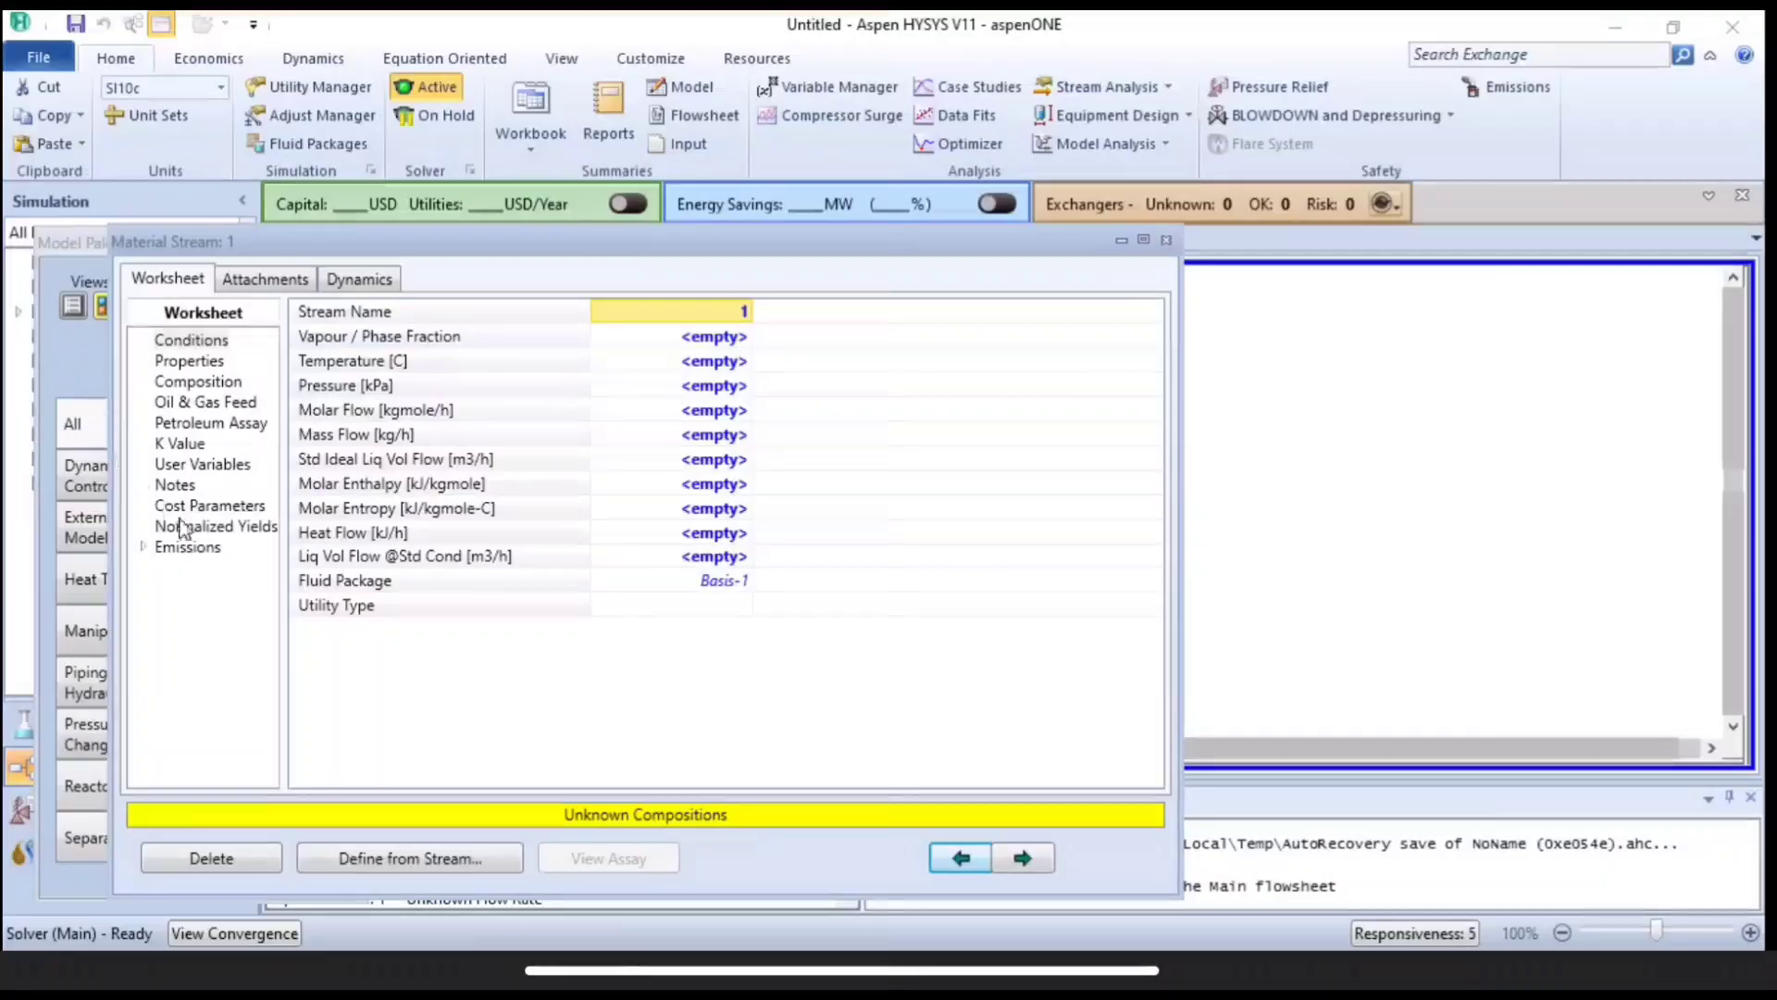
Examine the conditions, properties and composition entries of the material stream.
{"action": "left_click", "coordinate": [212, 367]}
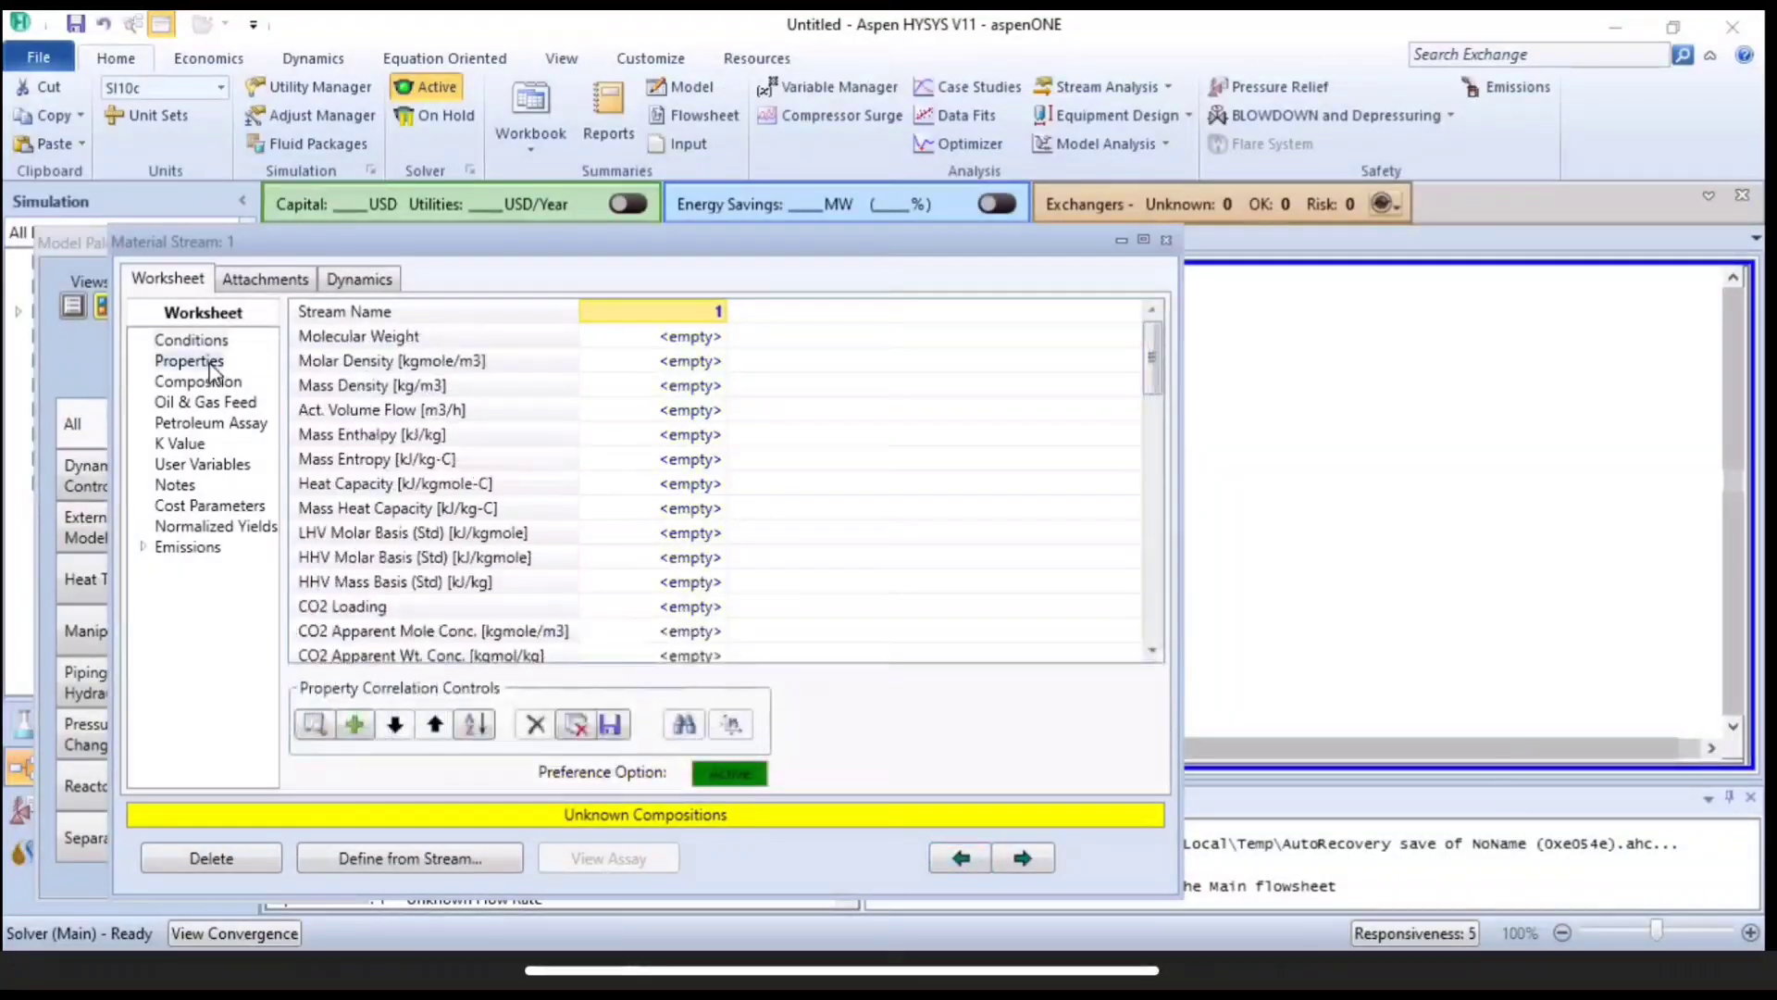
{"action": "left_click", "coordinate": [214, 385]}
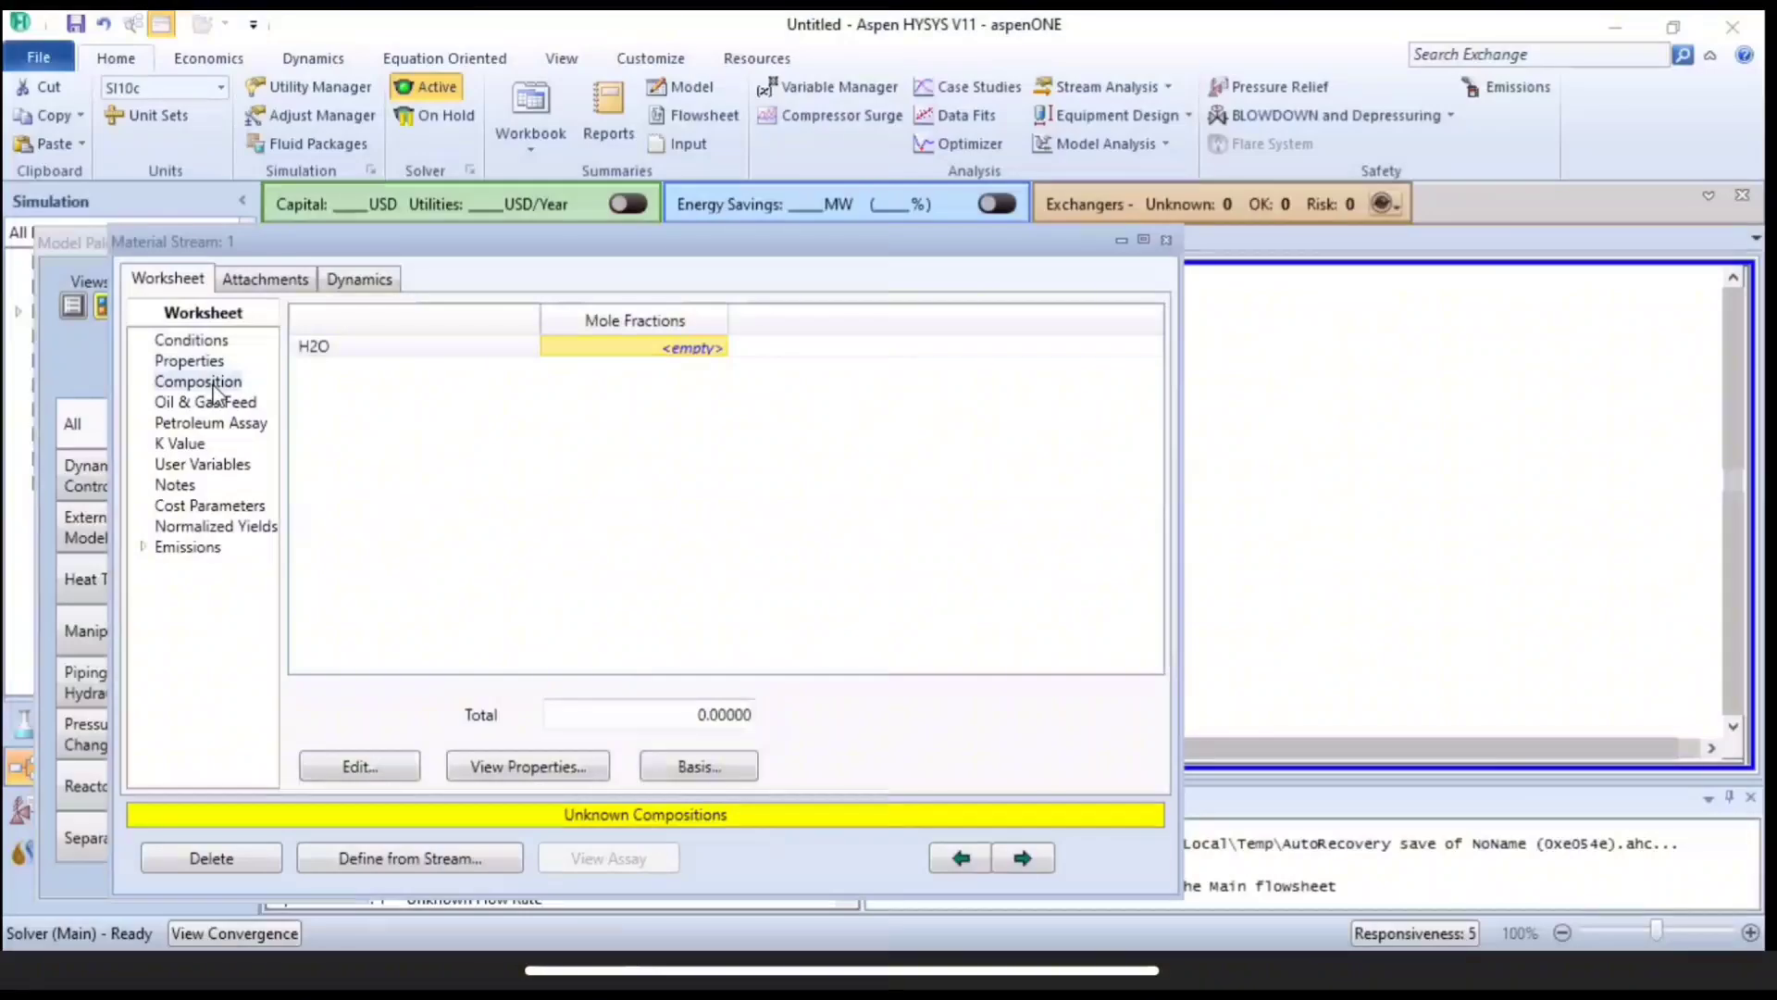
{"action": "left_click", "coordinate": [185, 340]}
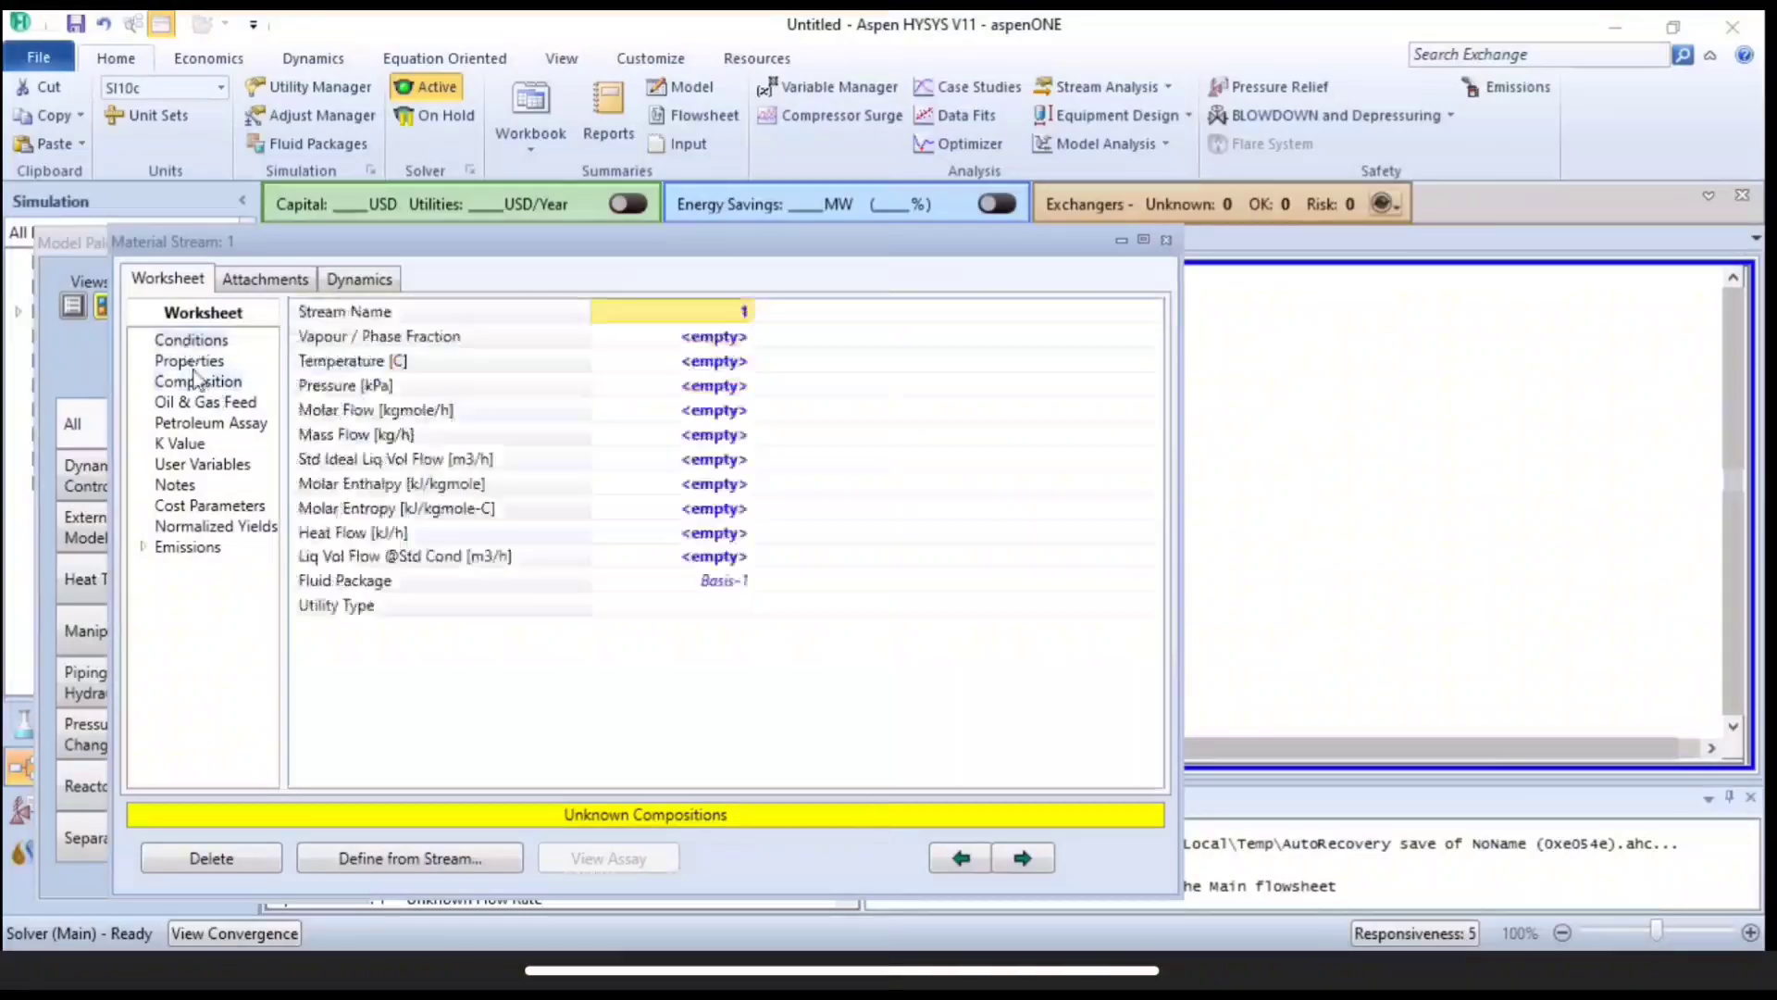
{"action": "left_click", "coordinate": [456, 339]}
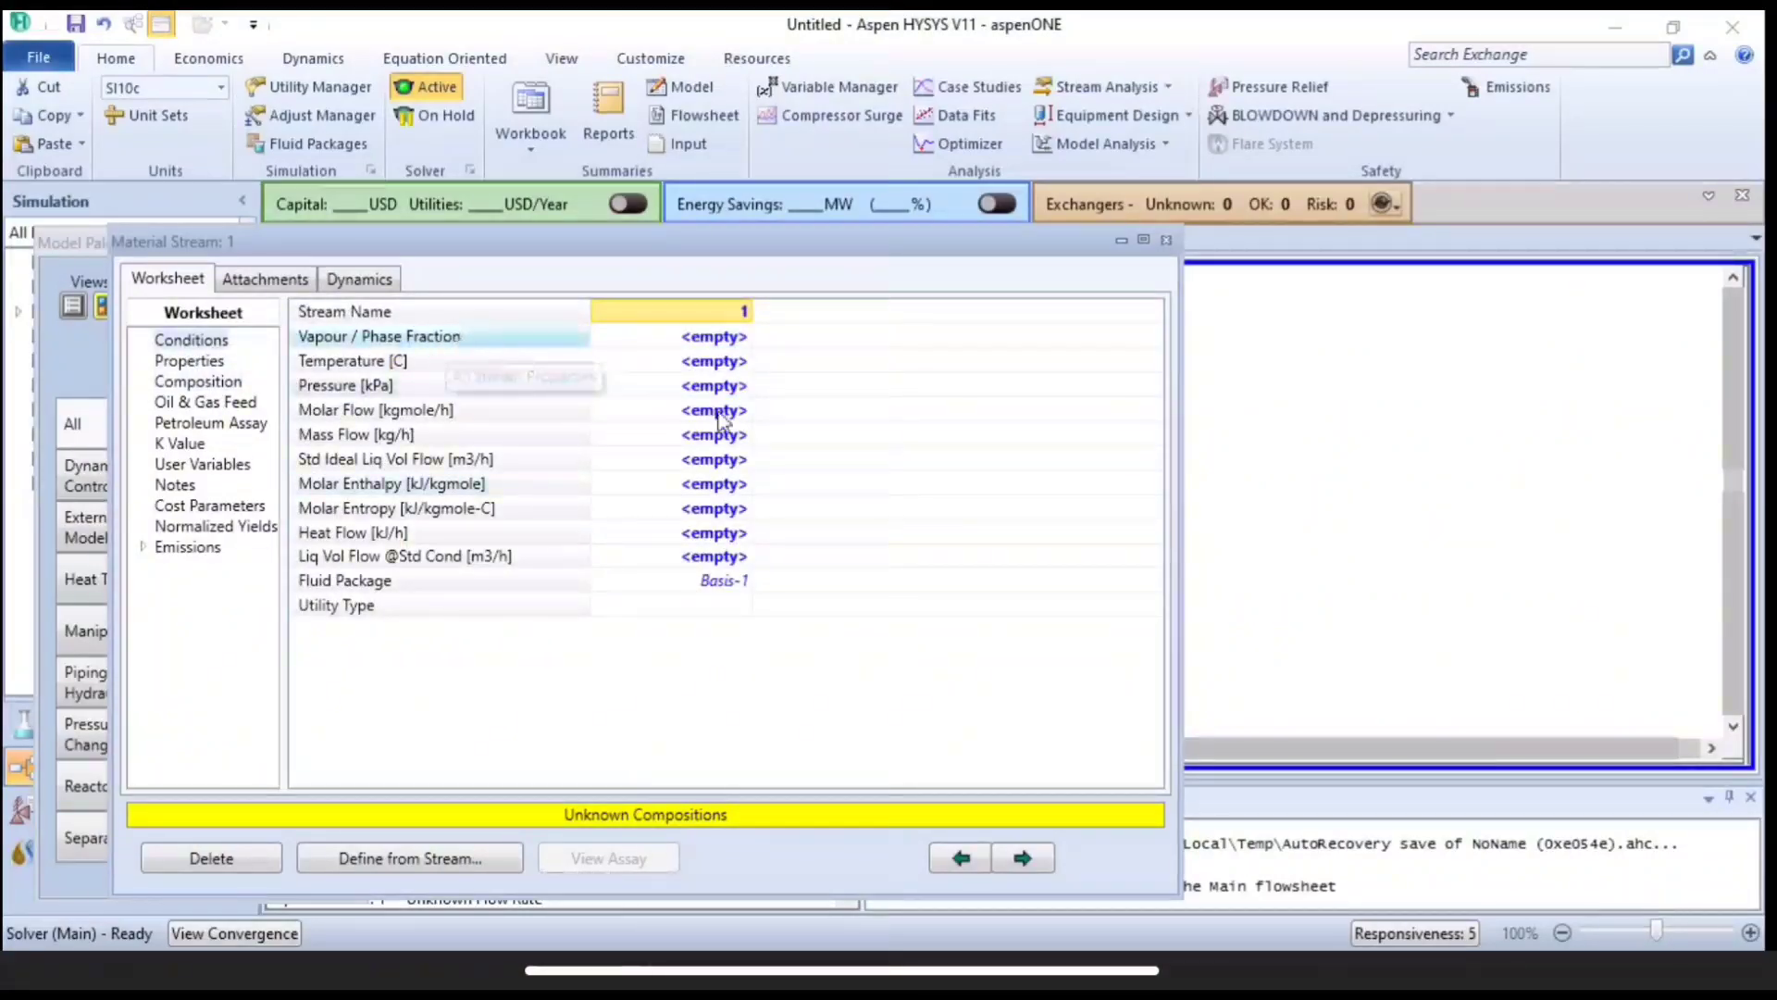
{"action": "left_click", "coordinate": [190, 361]}
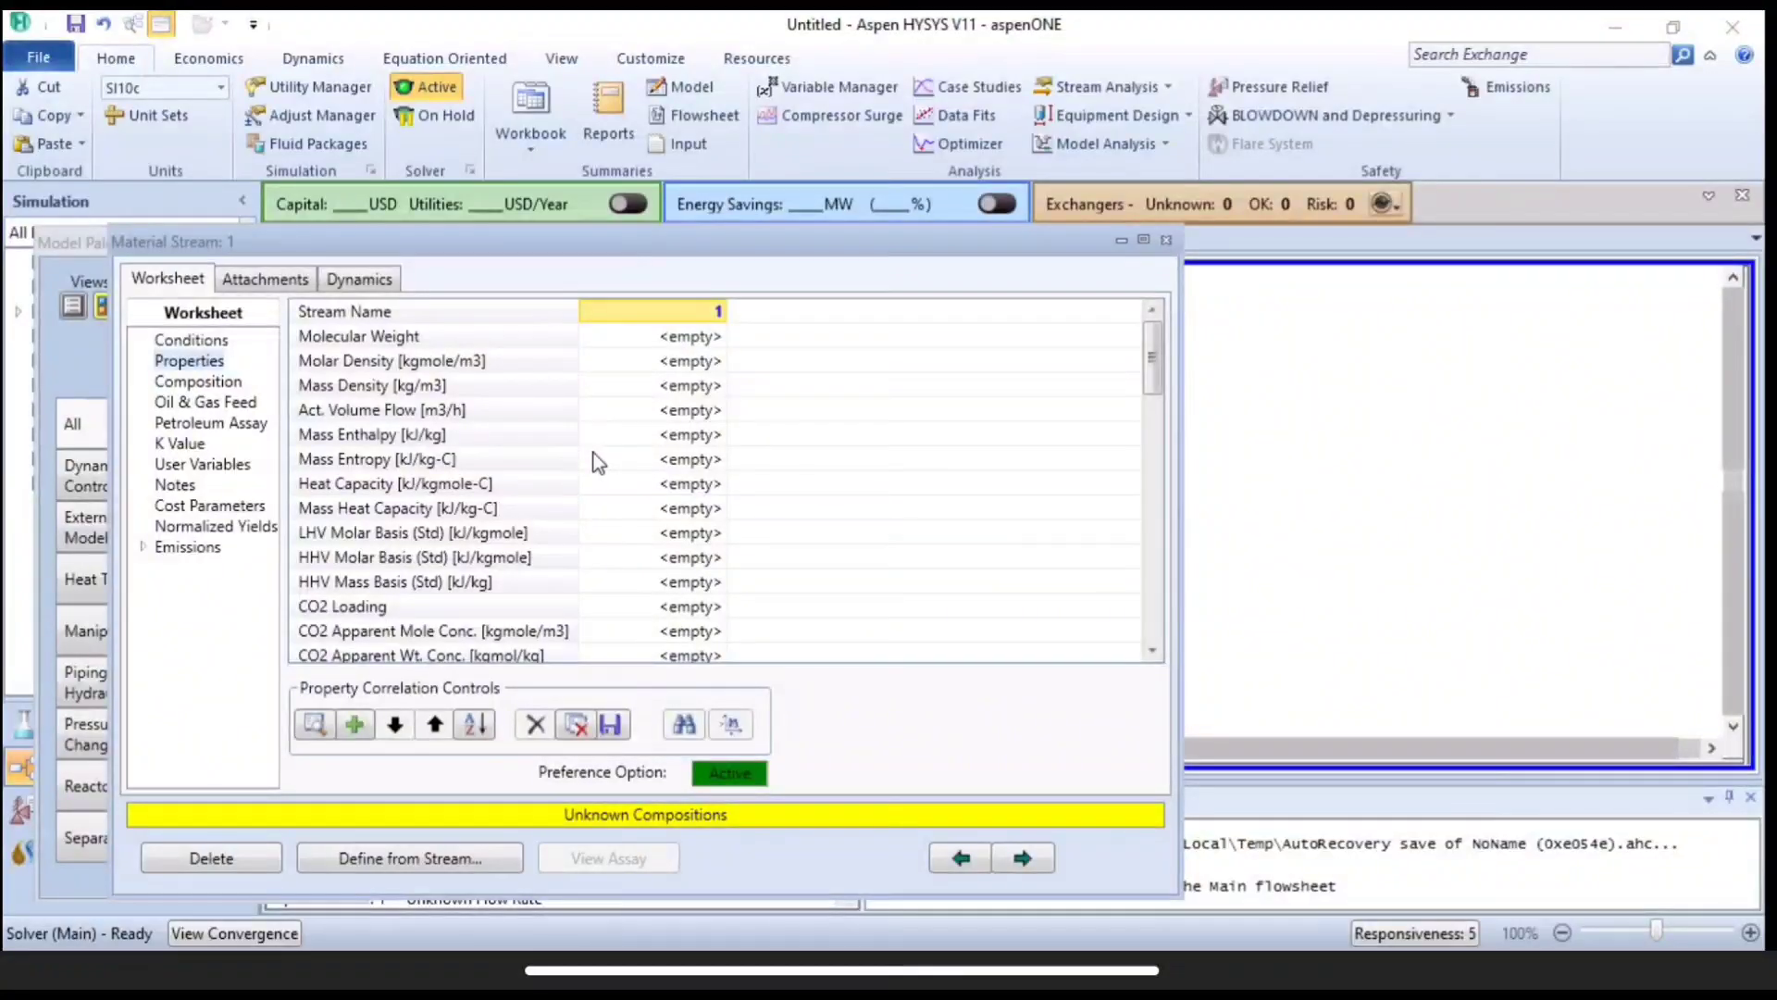
{"action": "scroll", "coordinate": [598, 460], "scroll_direction": "down", "scroll_amount": 4}
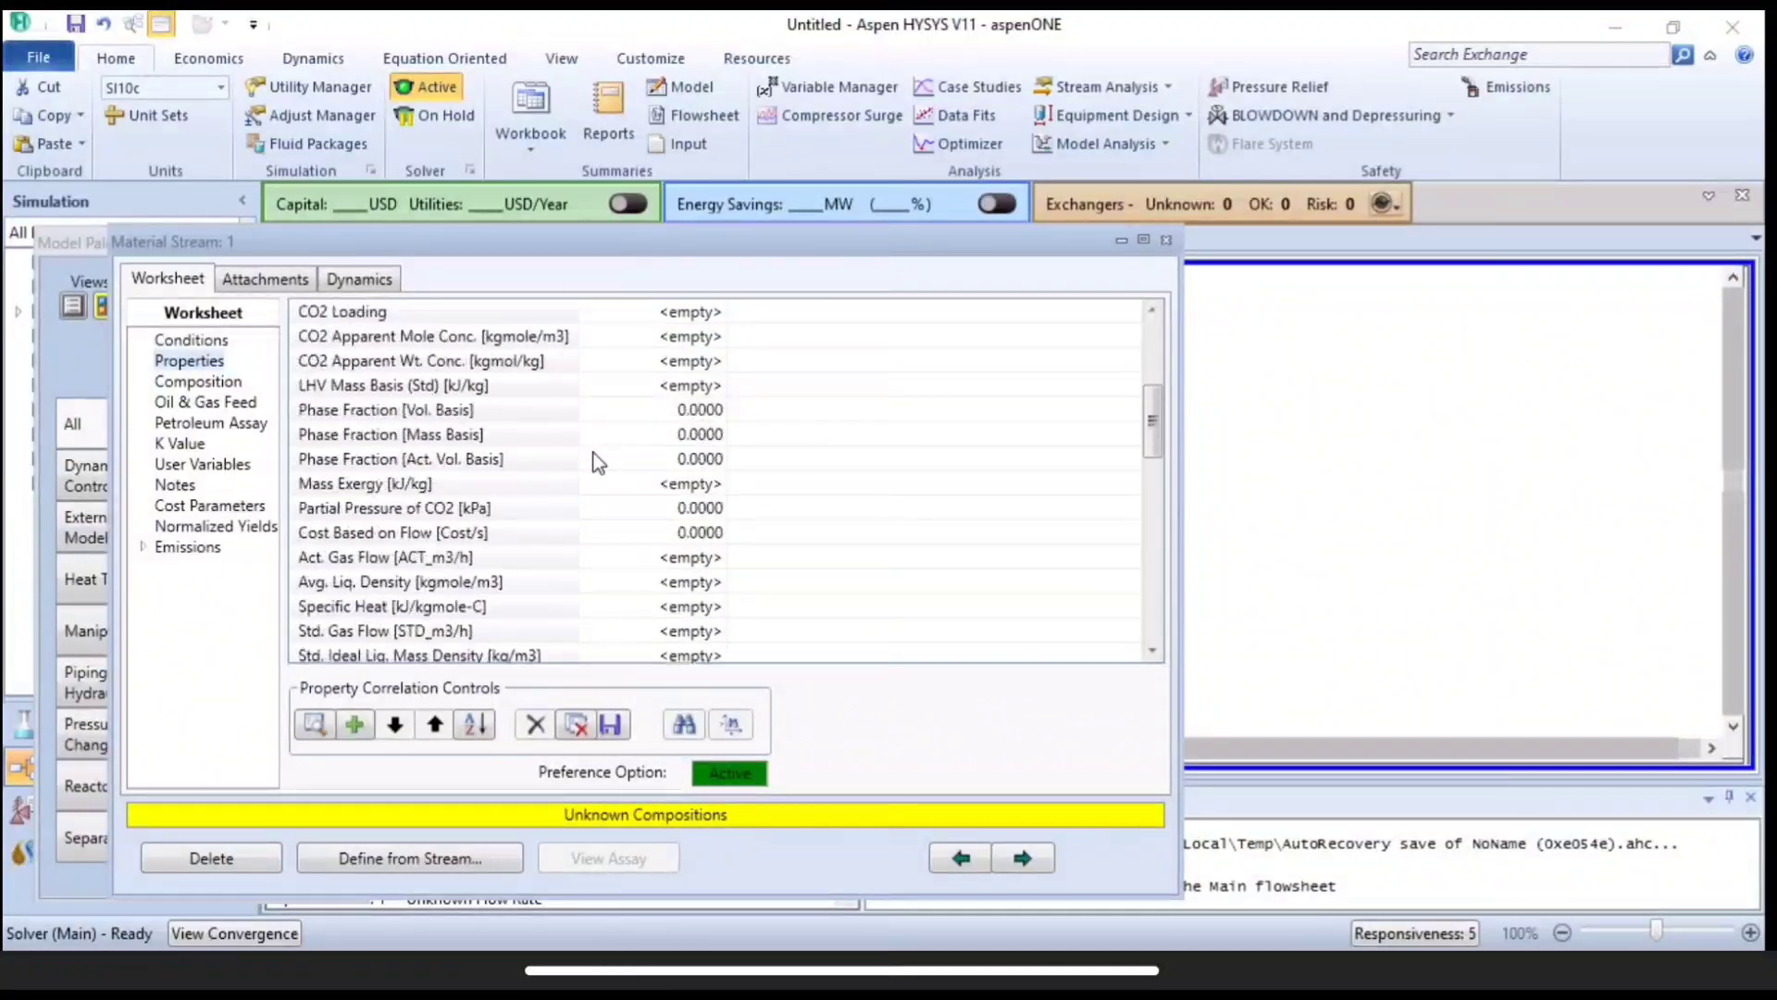
{"action": "scroll", "coordinate": [597, 460], "scroll_direction": "up", "scroll_amount": 4}
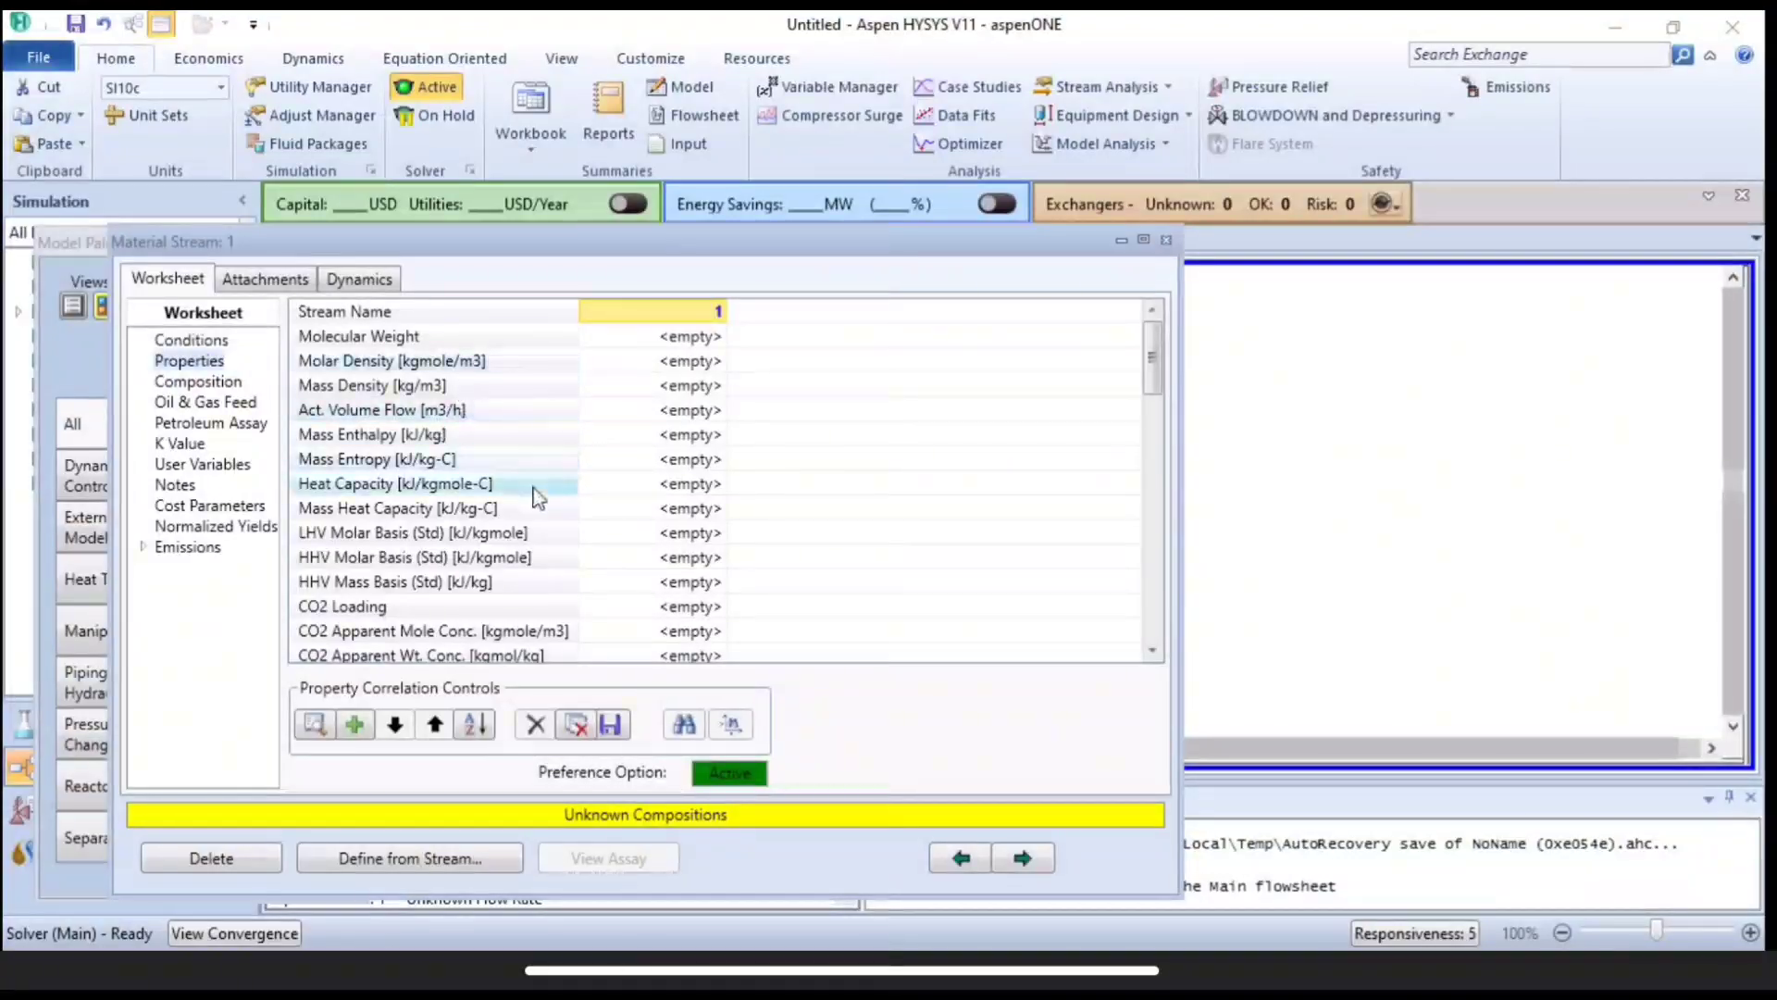
{"action": "scroll", "coordinate": [544, 503], "scroll_direction": "down", "scroll_amount": 4}
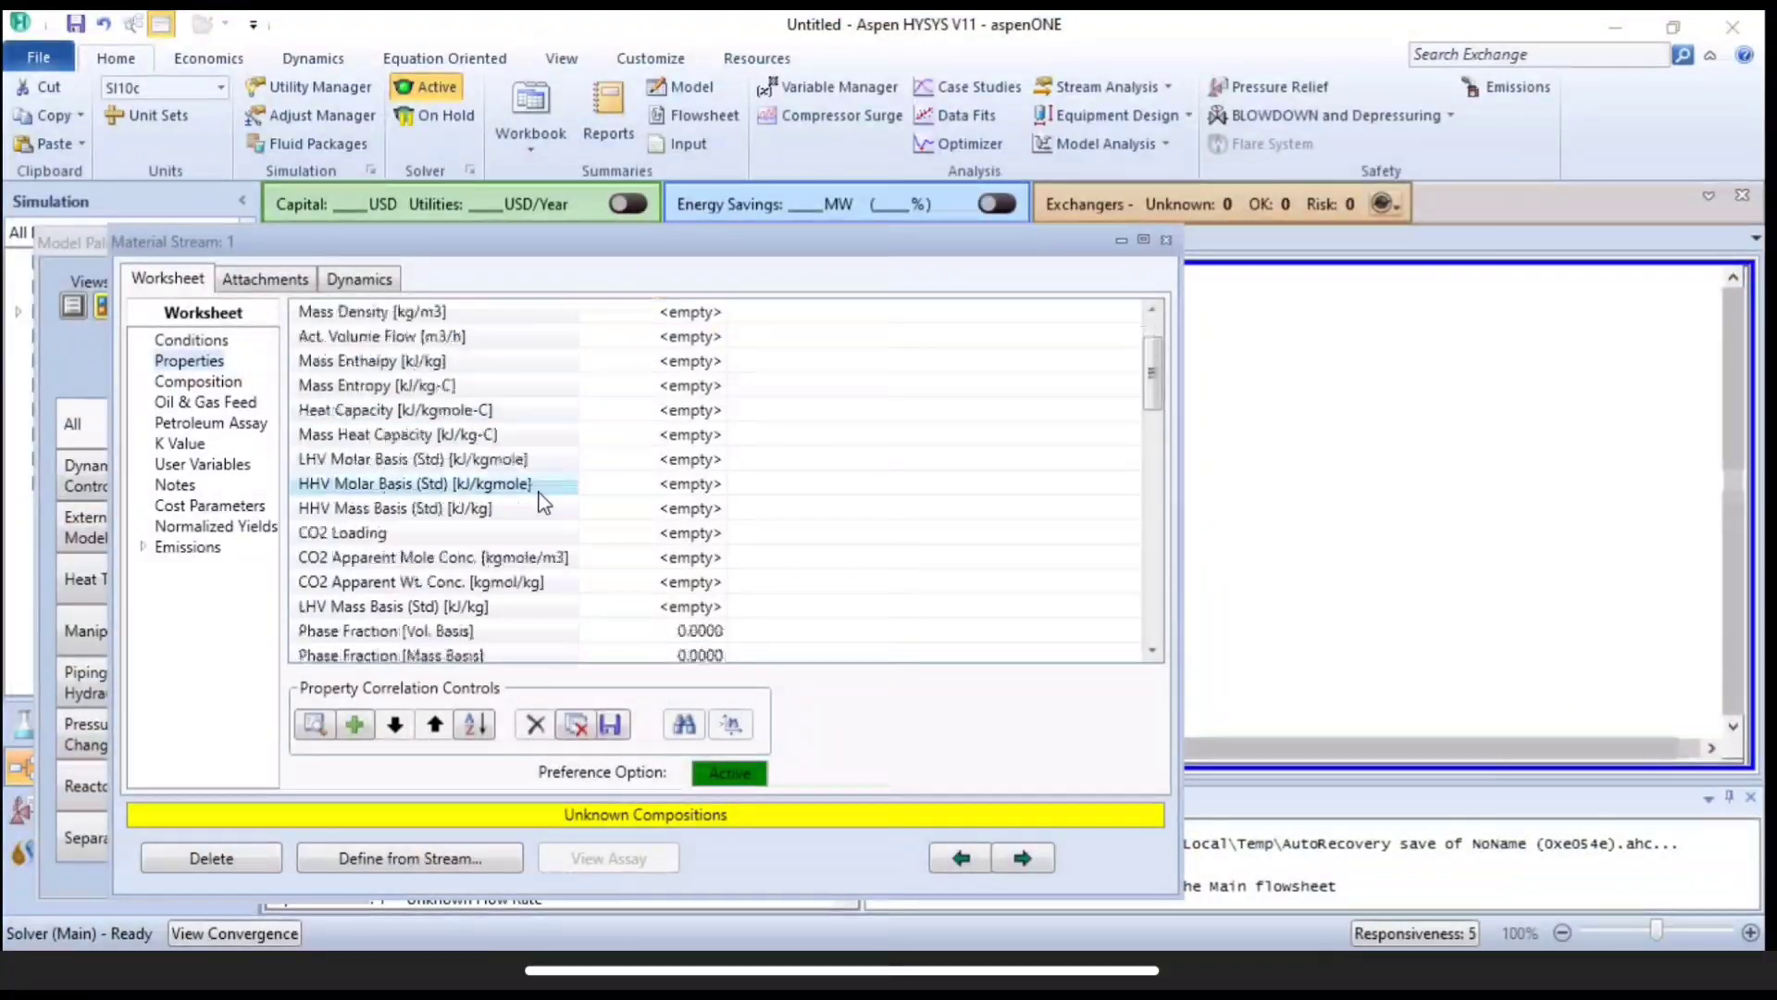
{"action": "left_click", "coordinate": [203, 380]}
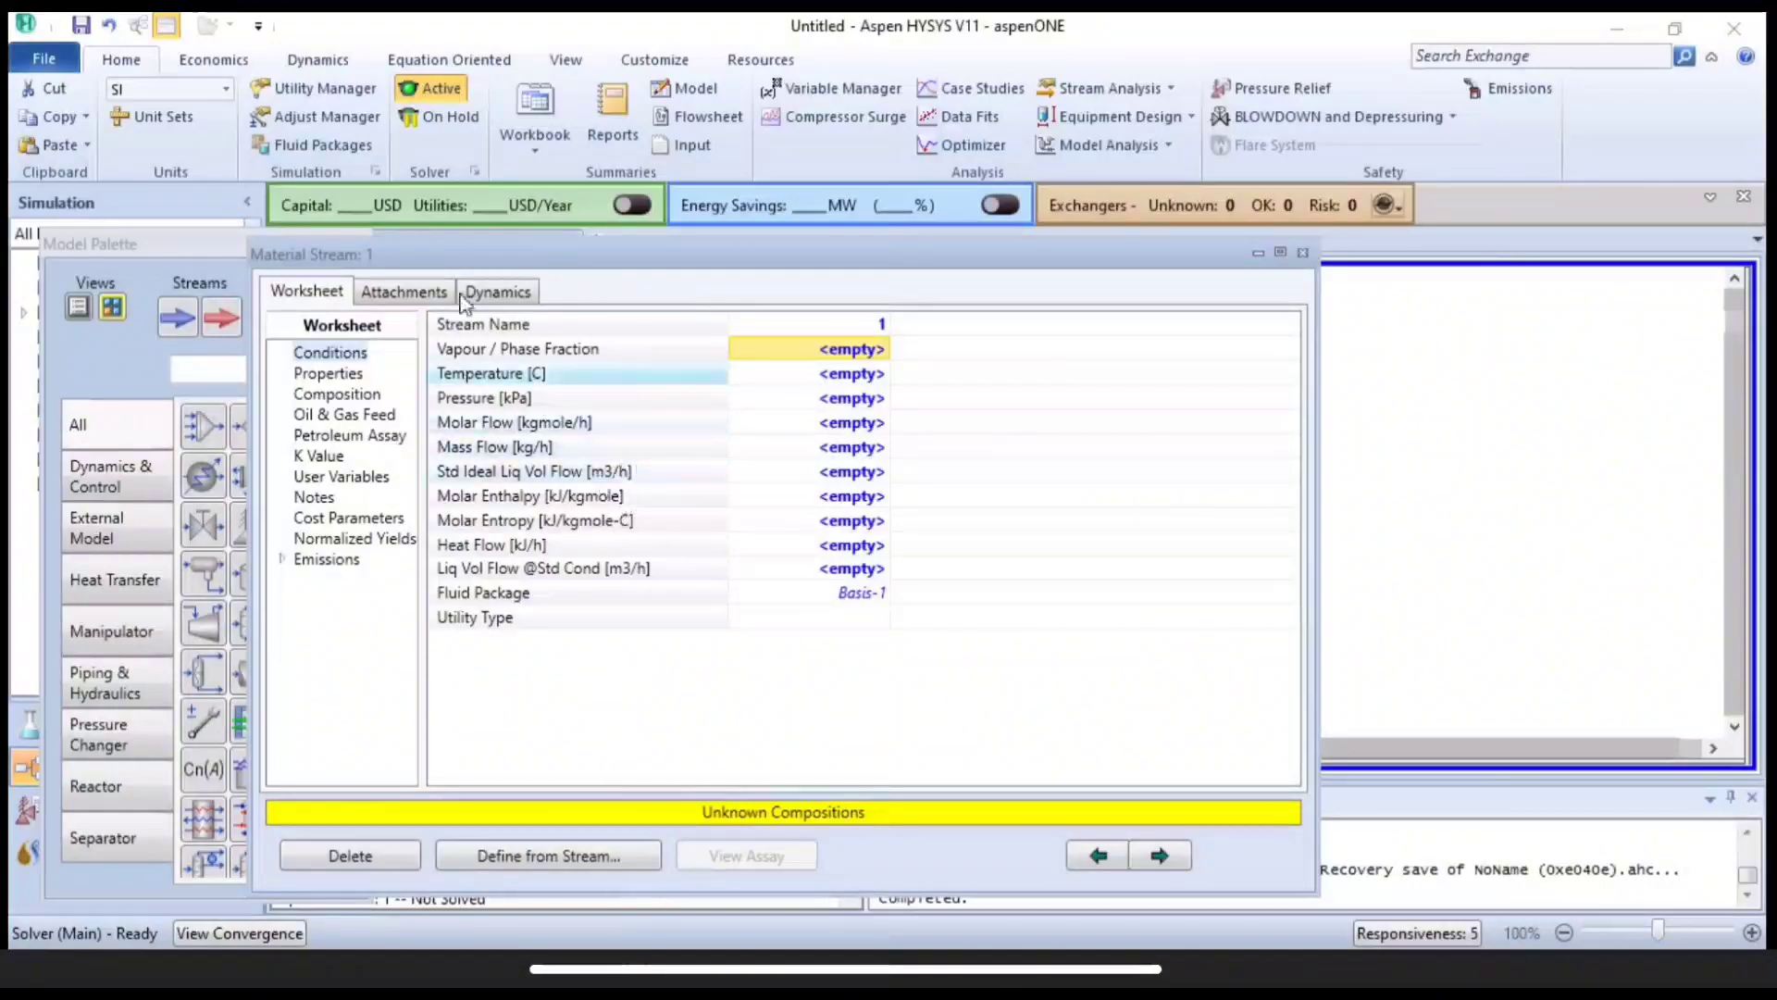
Set the case's unit set to SI.
{"action": "left_click", "coordinate": [224, 90]}
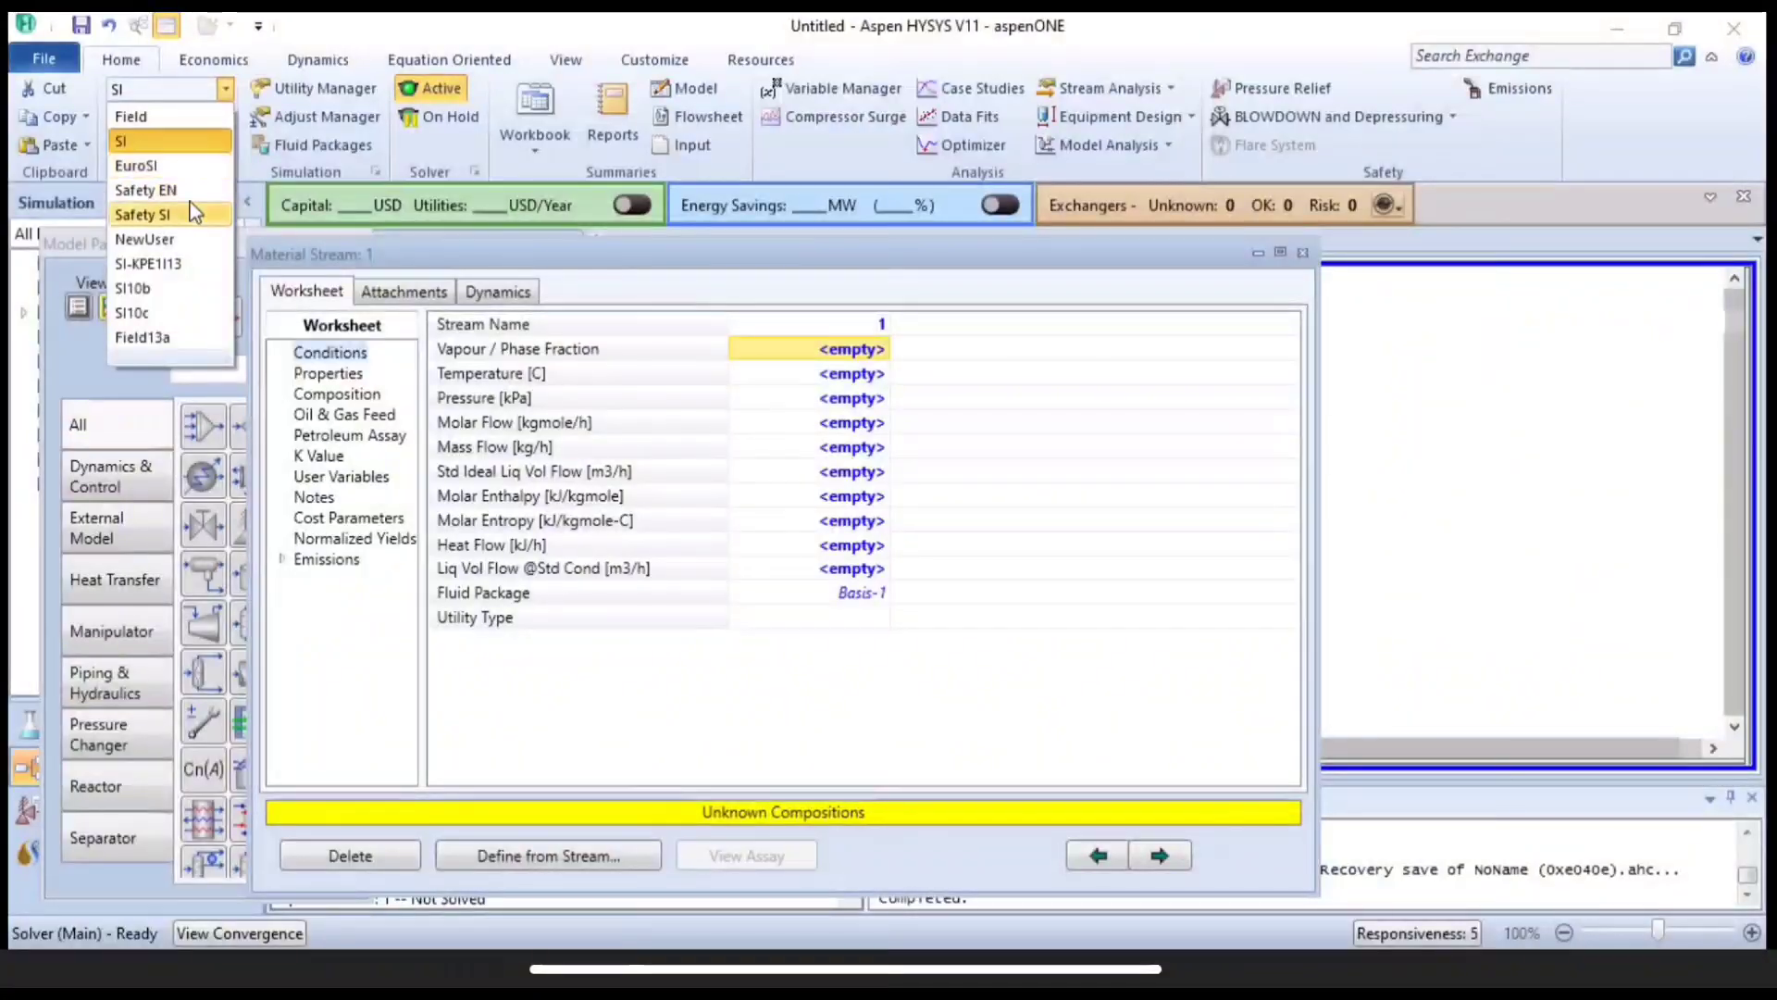
{"action": "left_click", "coordinate": [186, 147]}
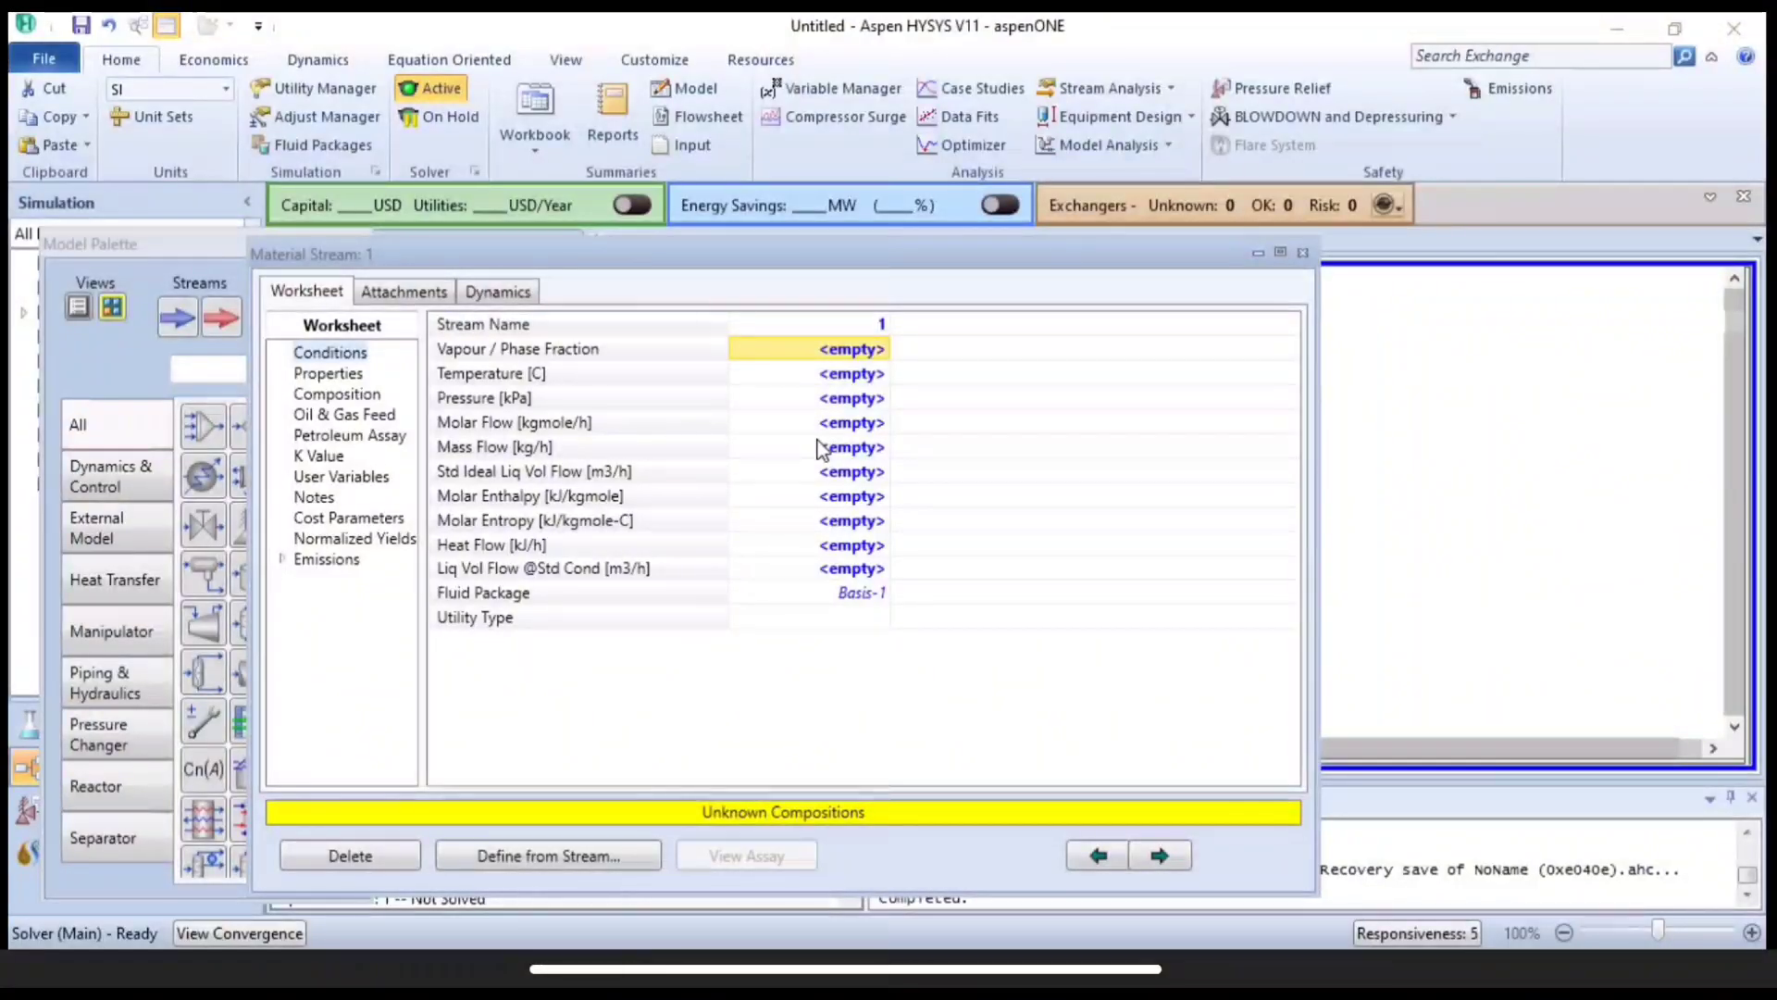
Set the material stream's temperature to 25 C.
{"action": "left_click", "coordinate": [821, 380]}
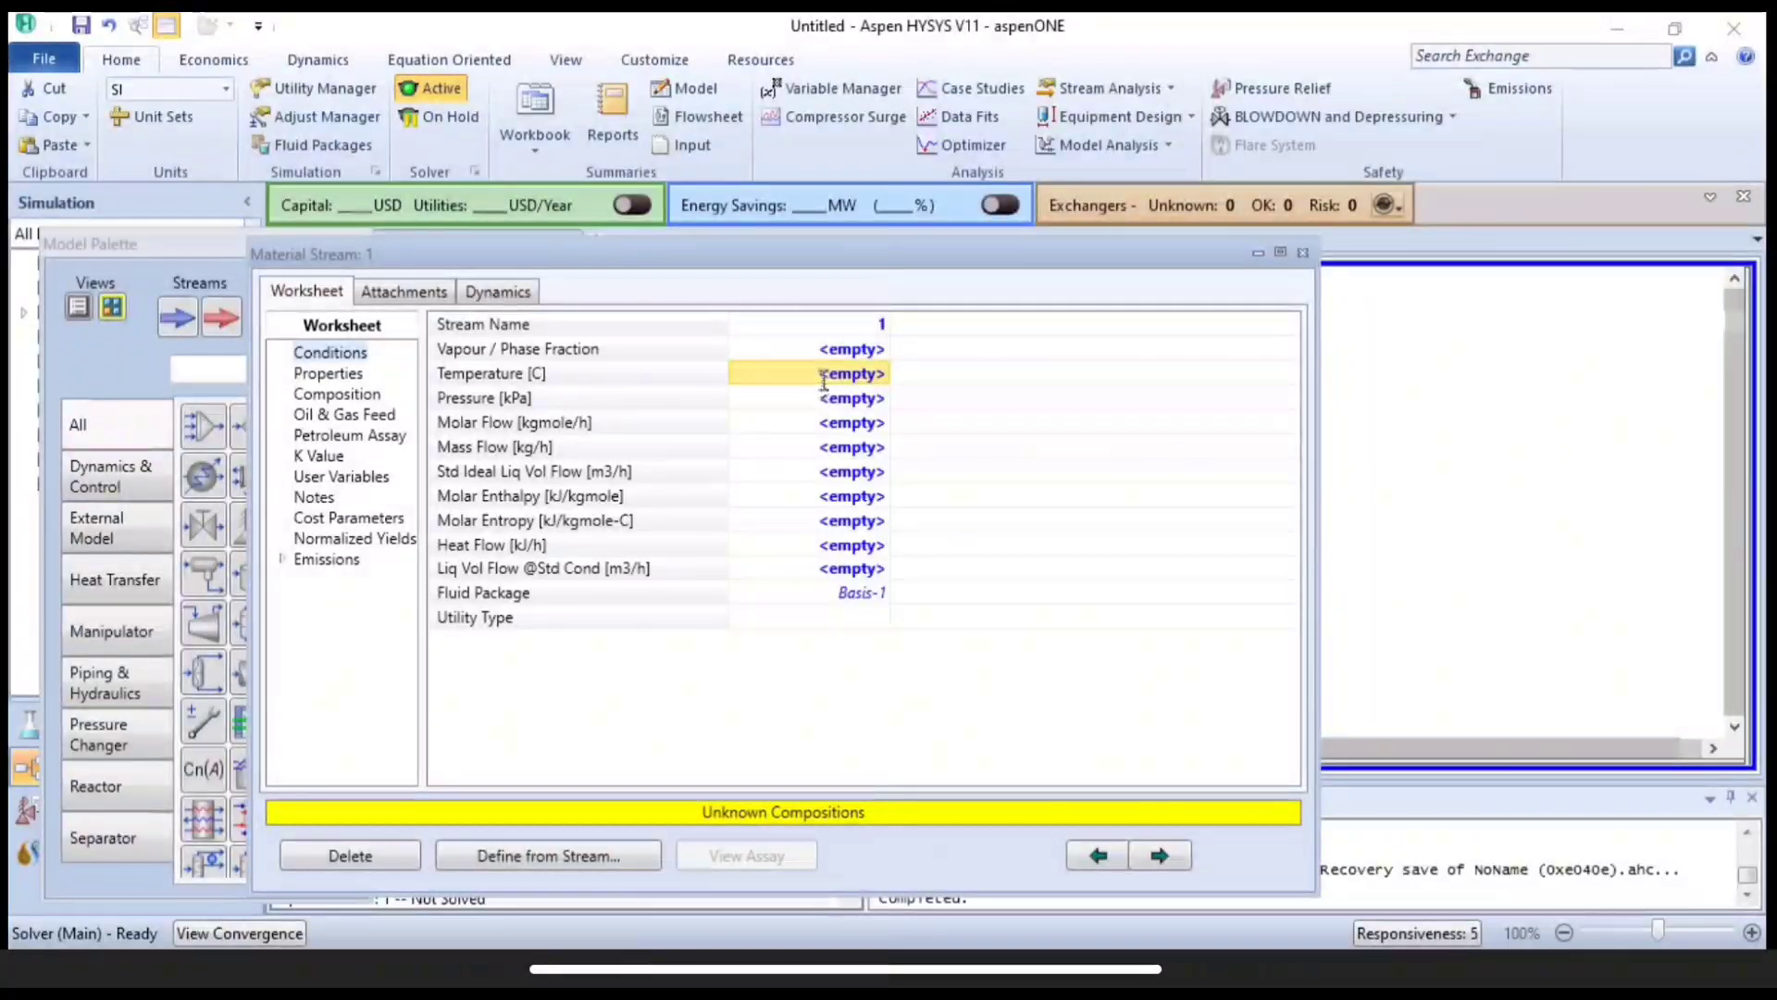
{"action": "type", "text": "25"}
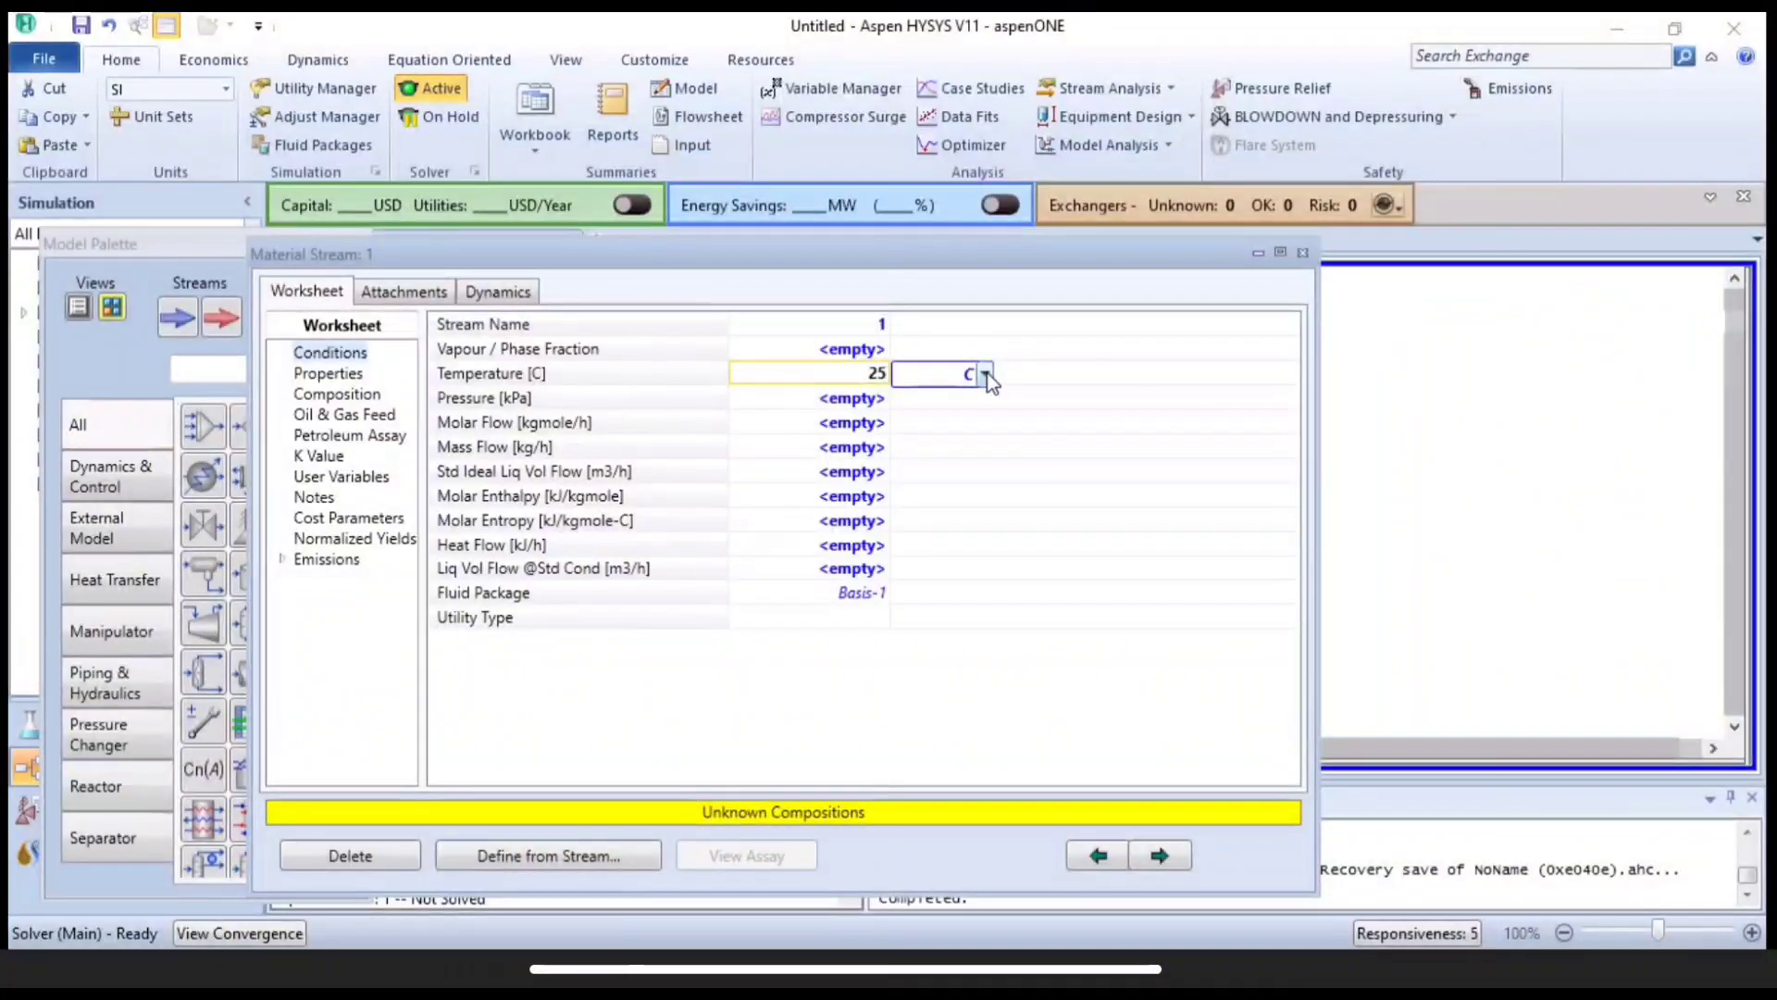
{"action": "left_click", "coordinate": [986, 374]}
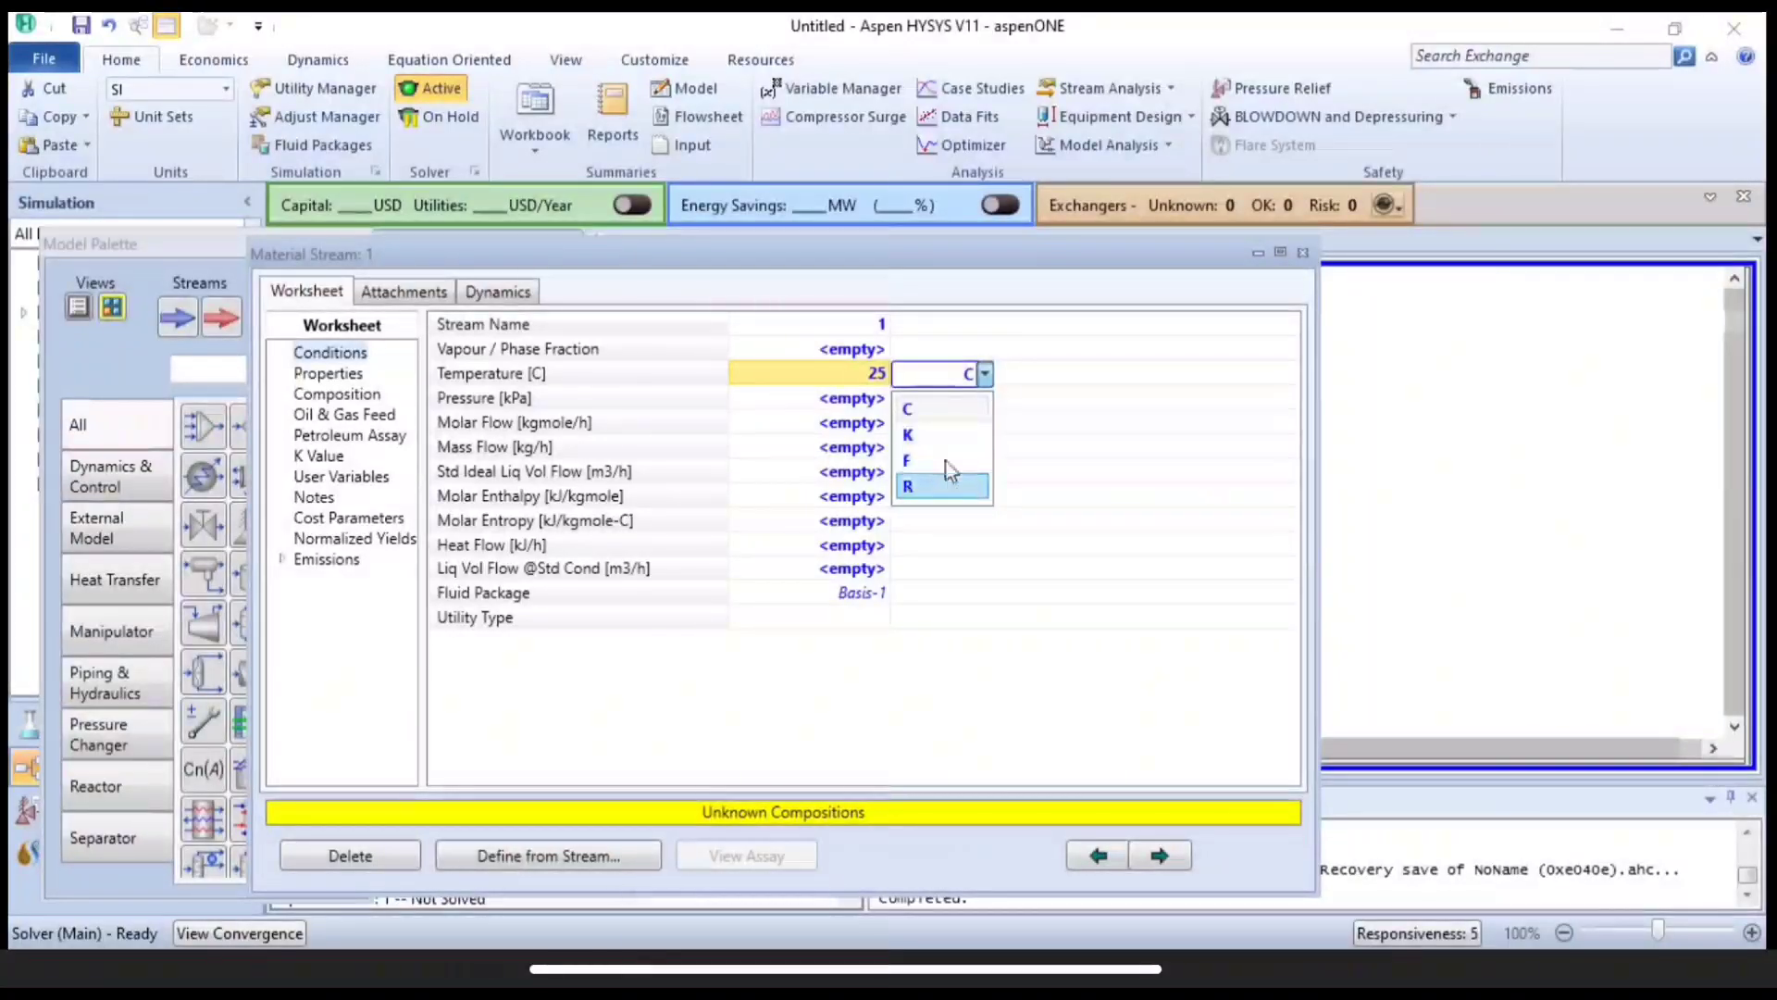
{"action": "left_click", "coordinate": [948, 402]}
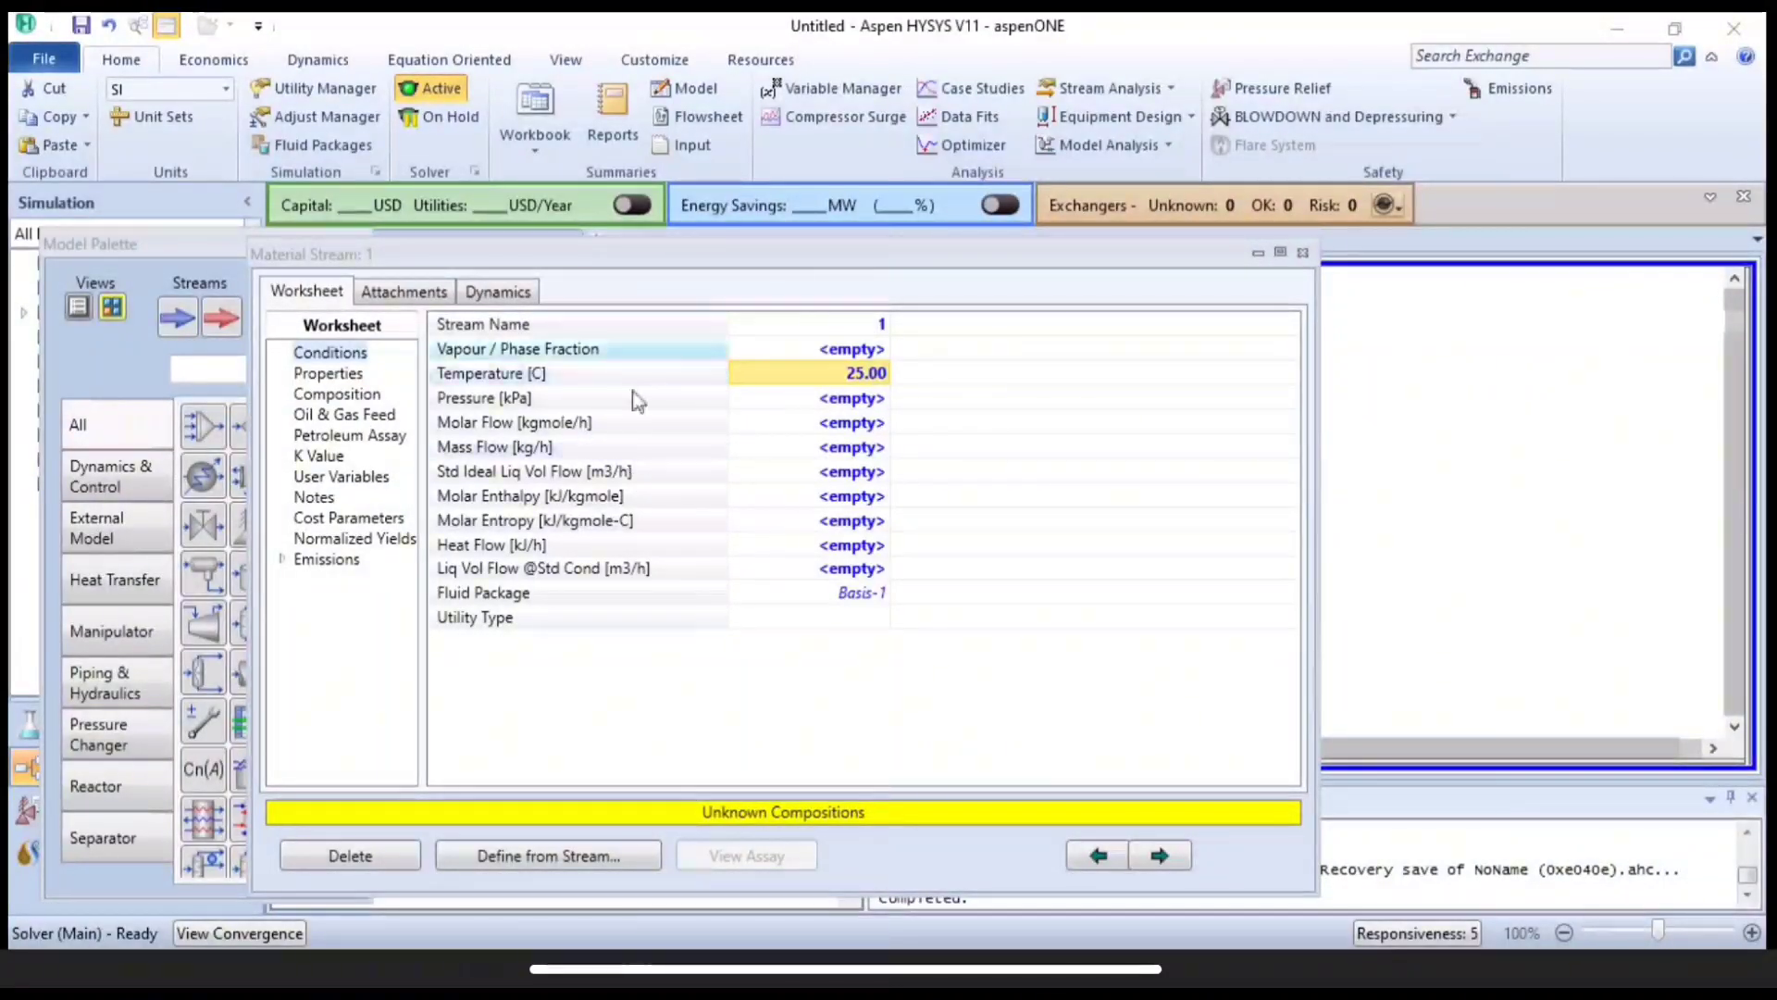
Set the material stream's pressure to 1 atm.
{"action": "mouse_move", "coordinate": [871, 374]}
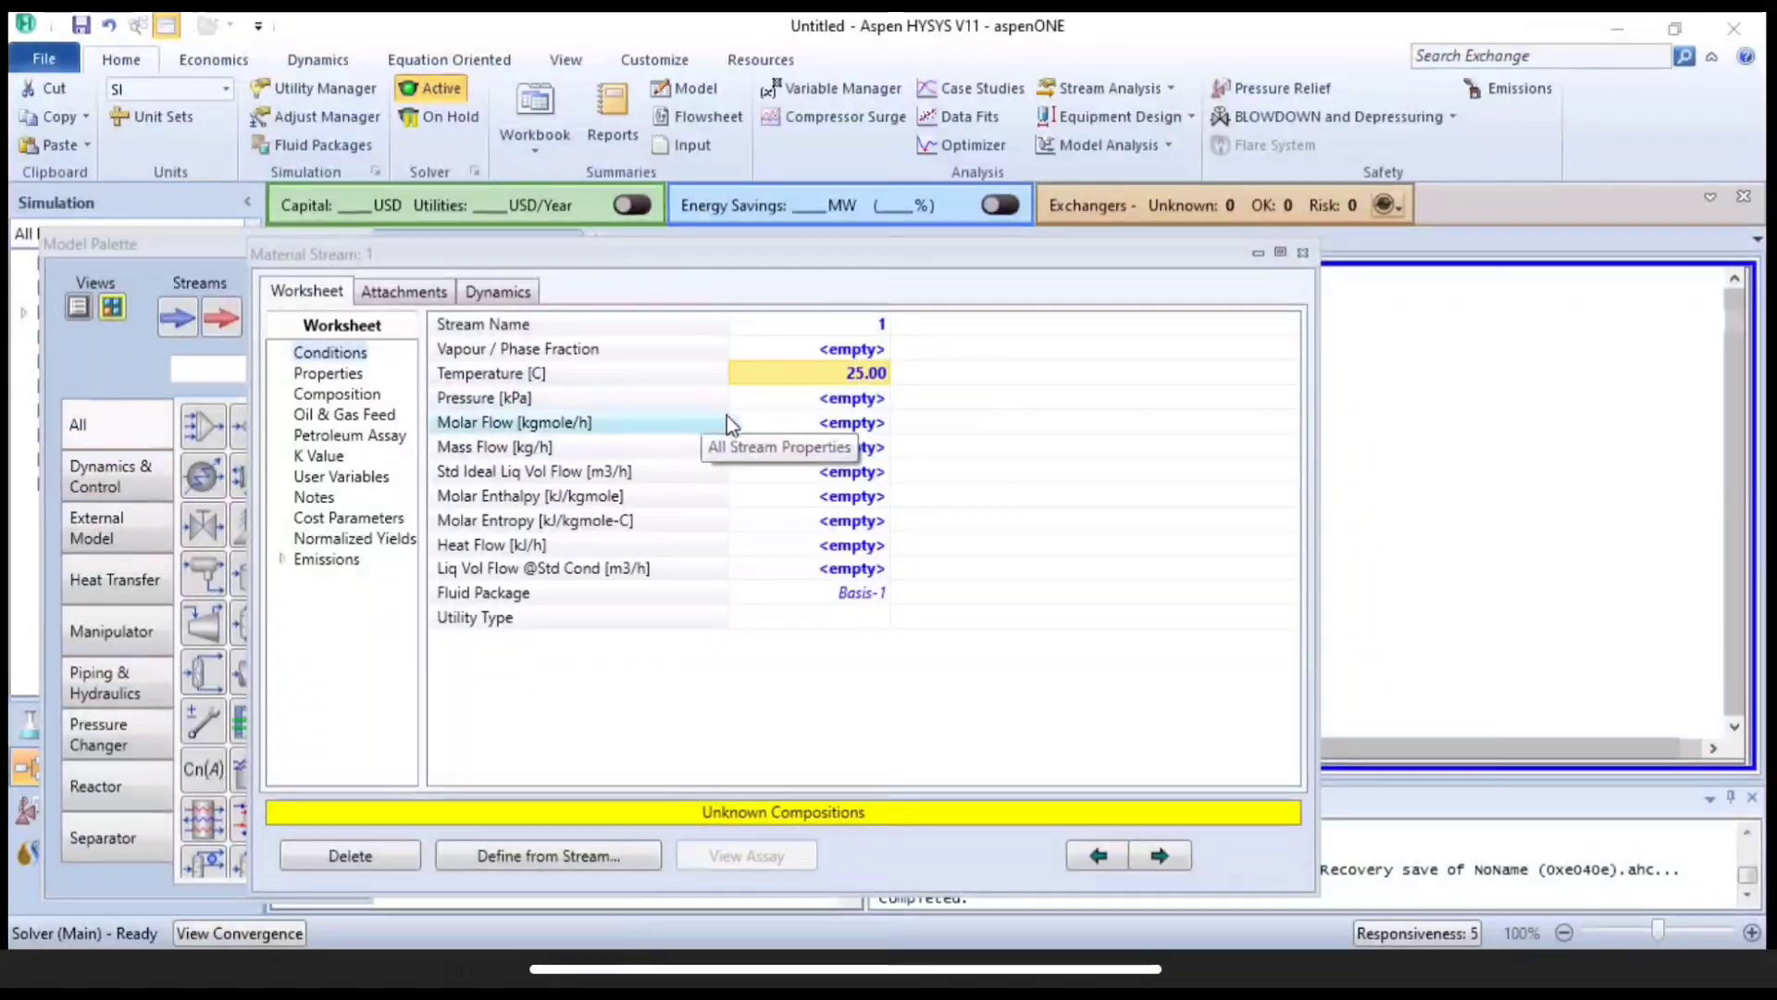
{"action": "left_click", "coordinate": [778, 404]}
{"action": "type", "text": "1"}
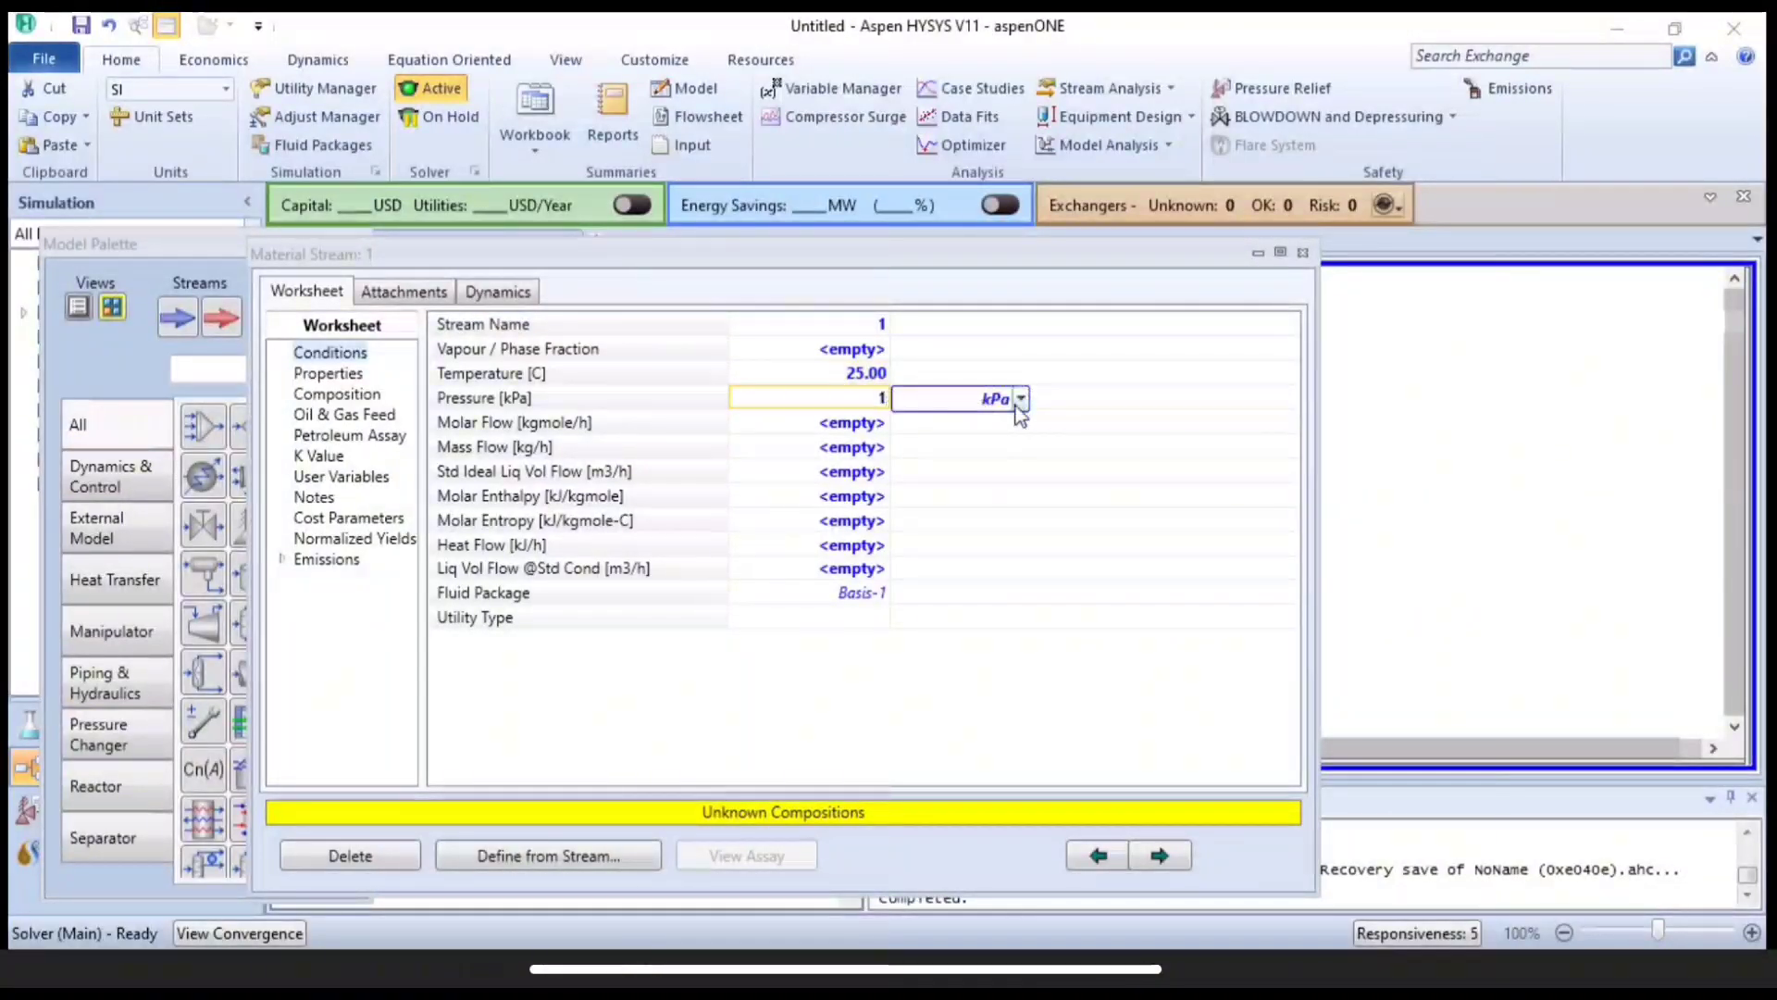
{"action": "left_click", "coordinate": [1021, 399]}
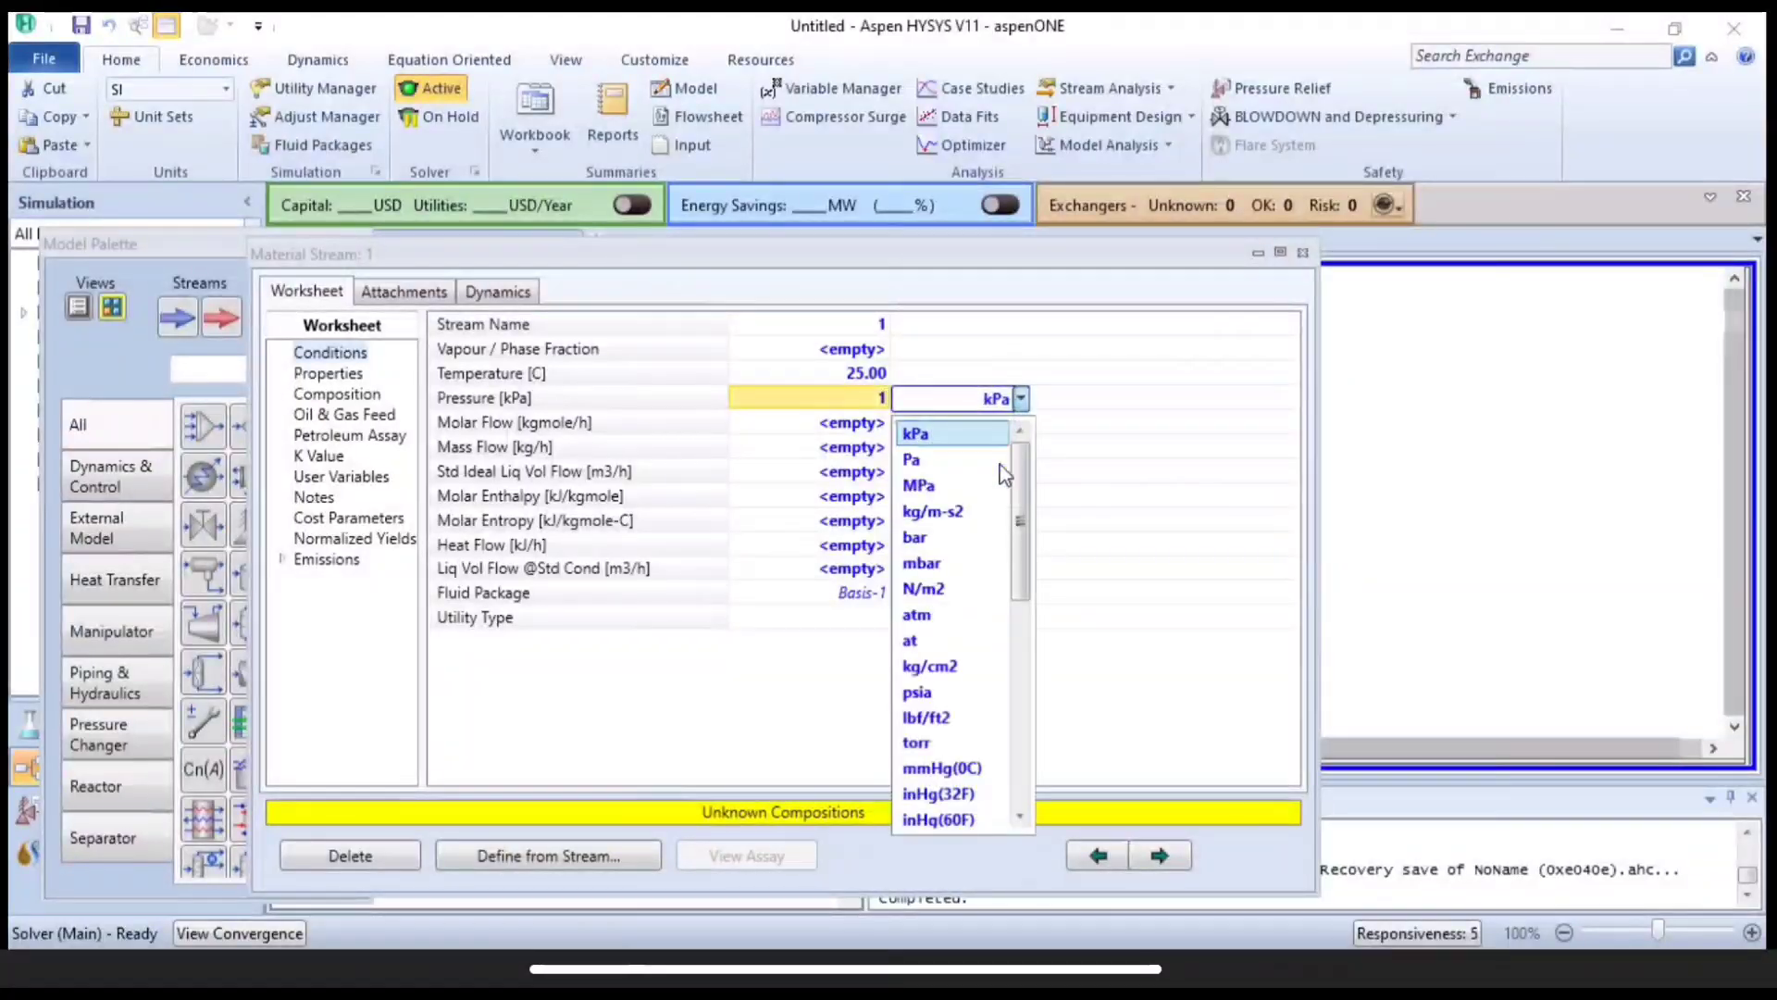
{"action": "left_click", "coordinate": [976, 619]}
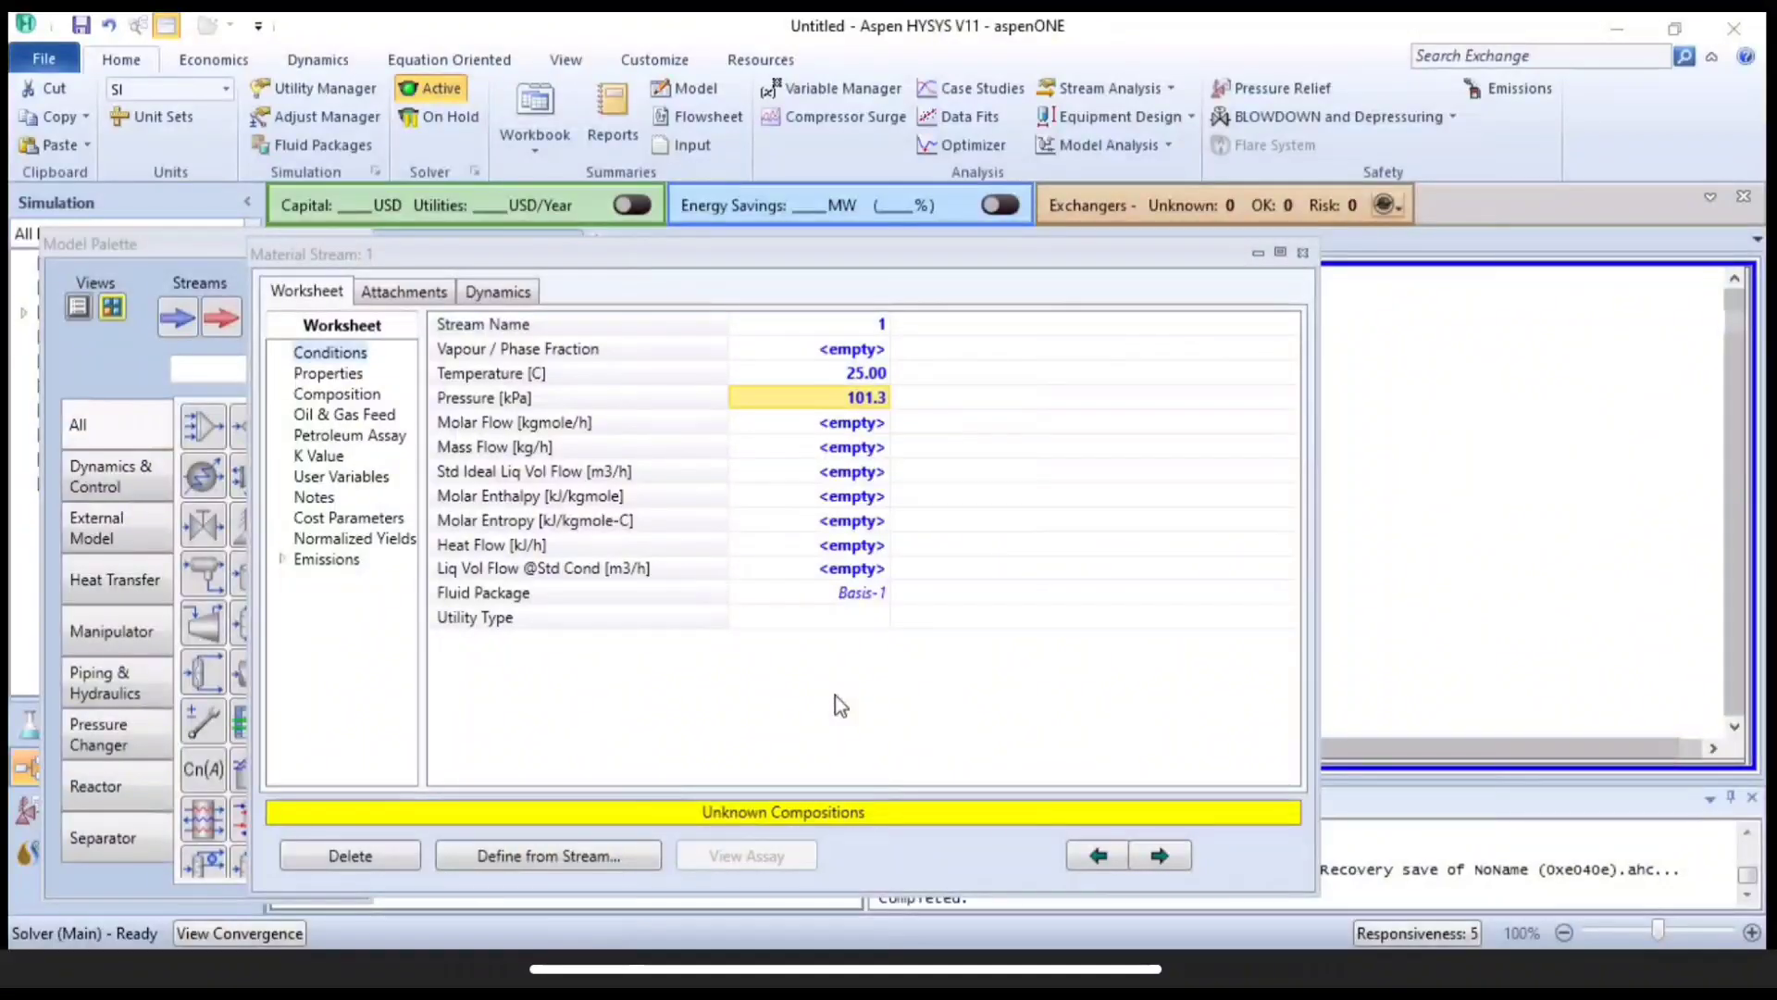
Set the material stream's mass flow to 1 kg/h.
{"action": "left_click", "coordinate": [850, 452]}
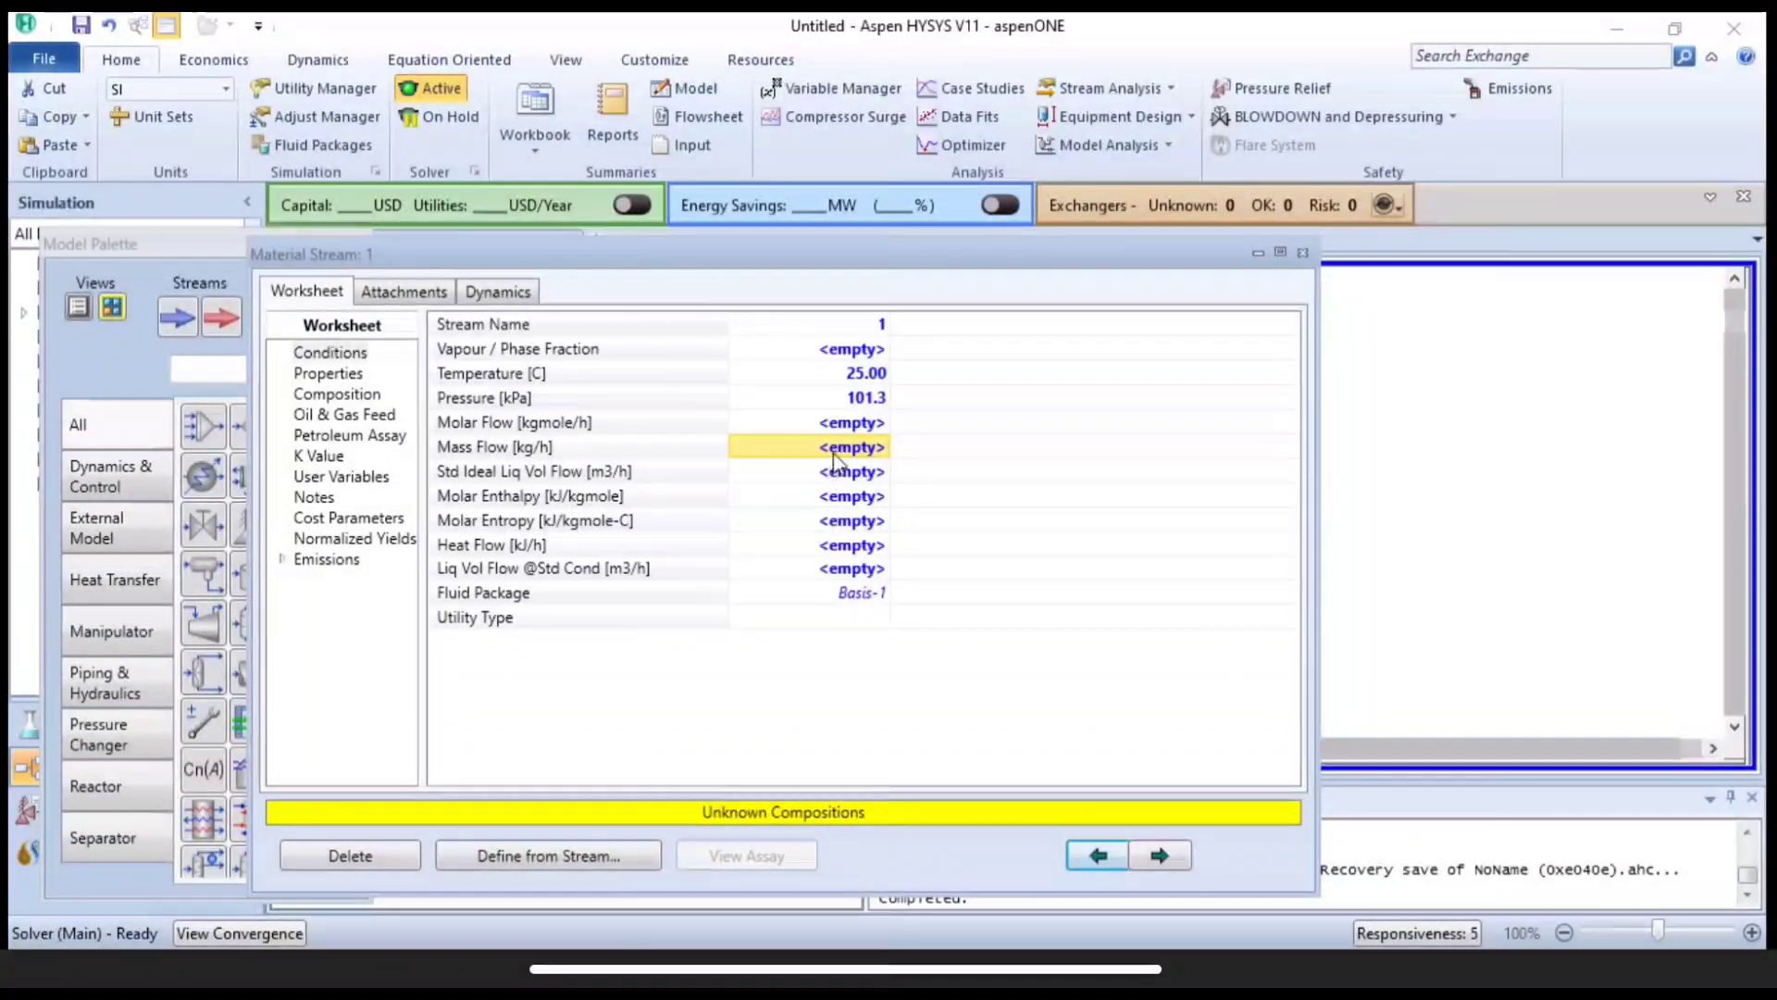
{"action": "type", "text": "1"}
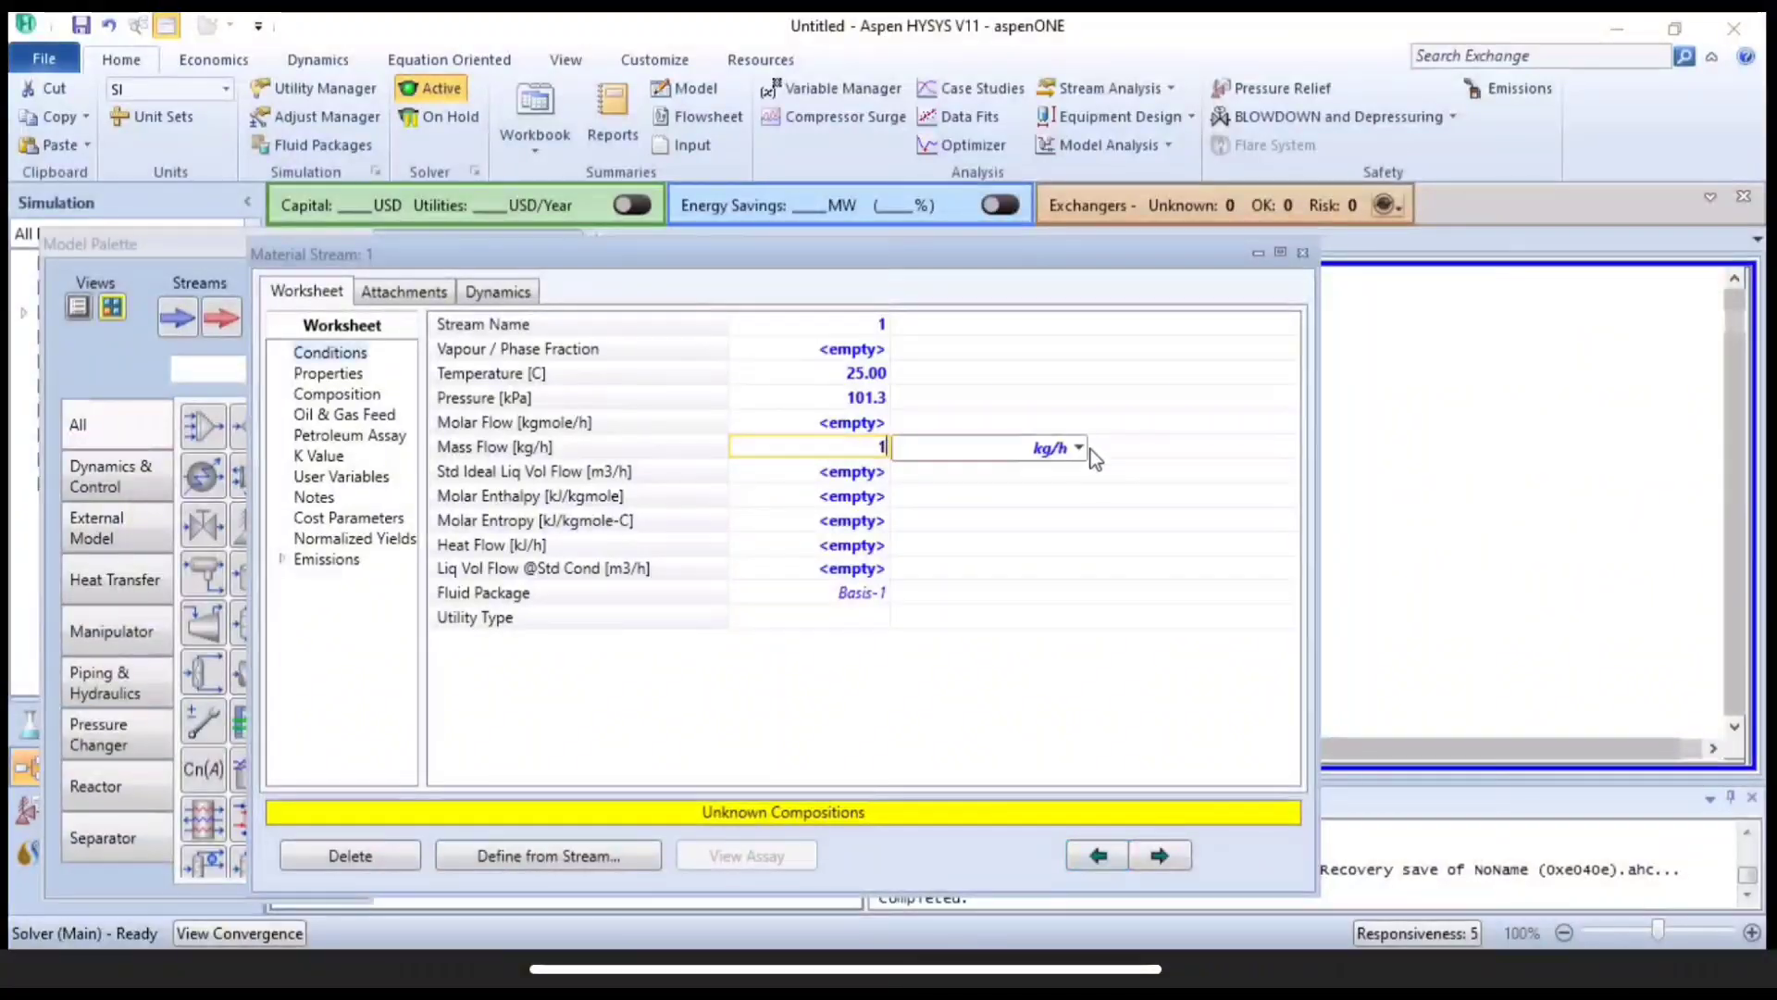
{"action": "left_click", "coordinate": [1079, 448]}
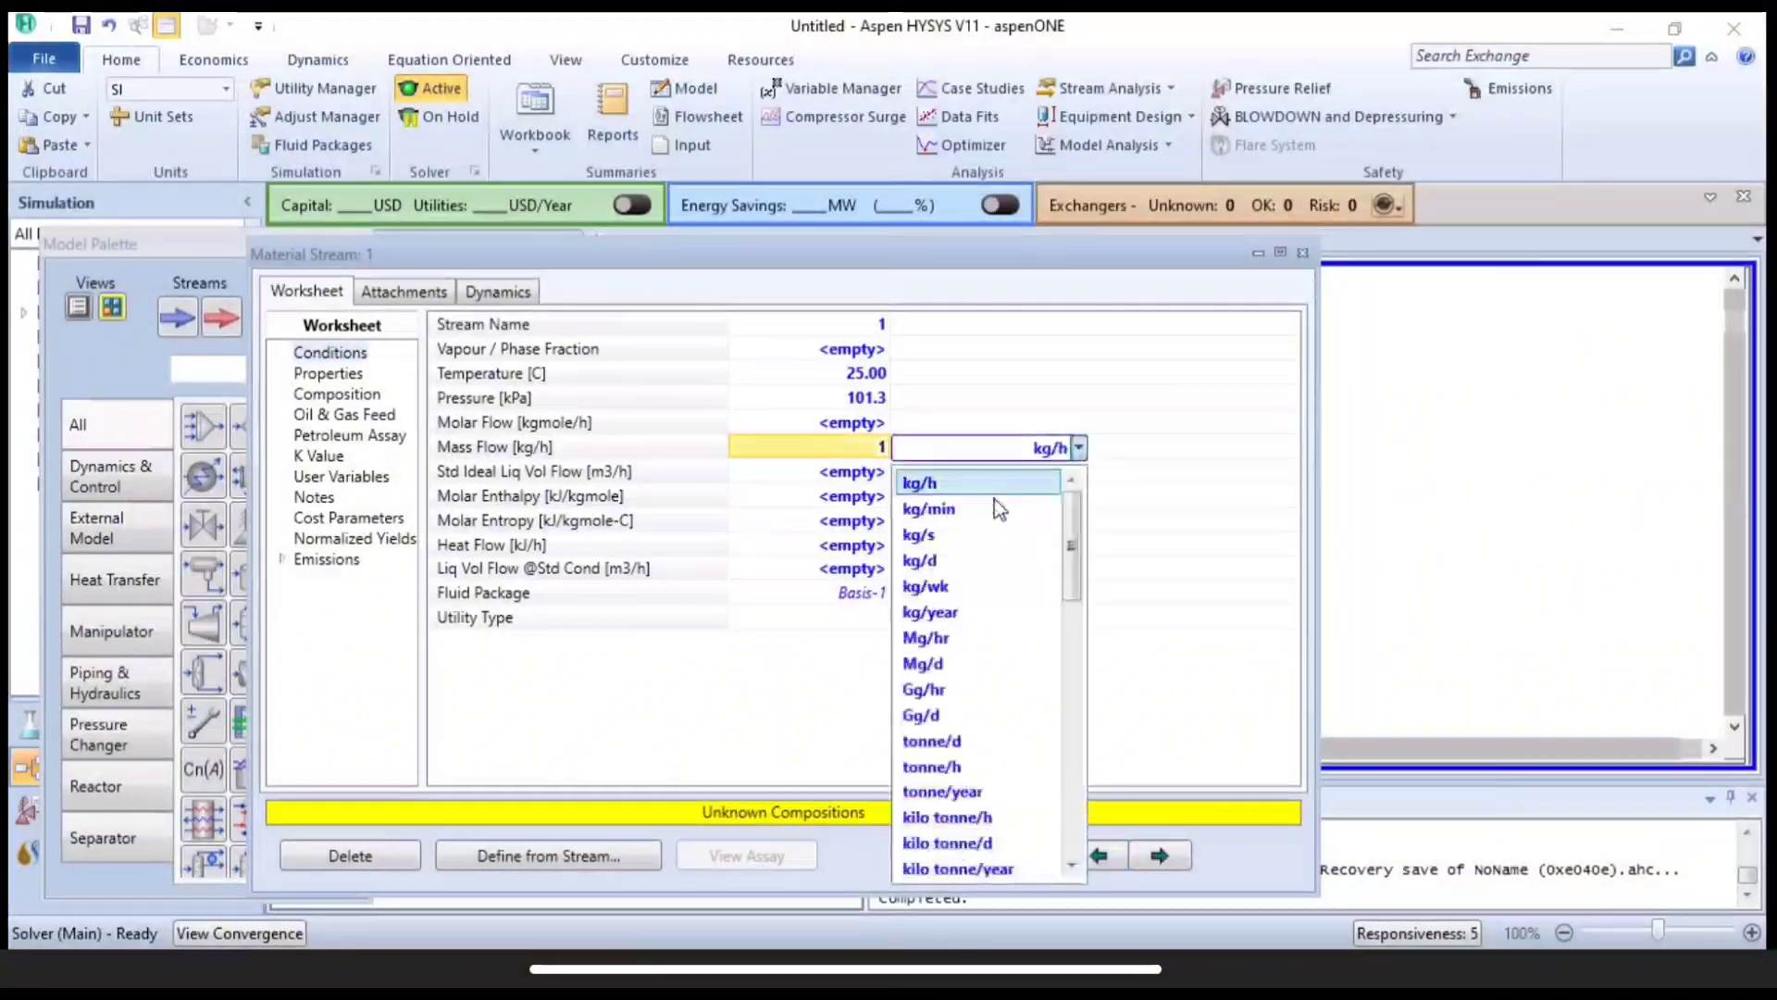
{"action": "left_click", "coordinate": [1000, 498]}
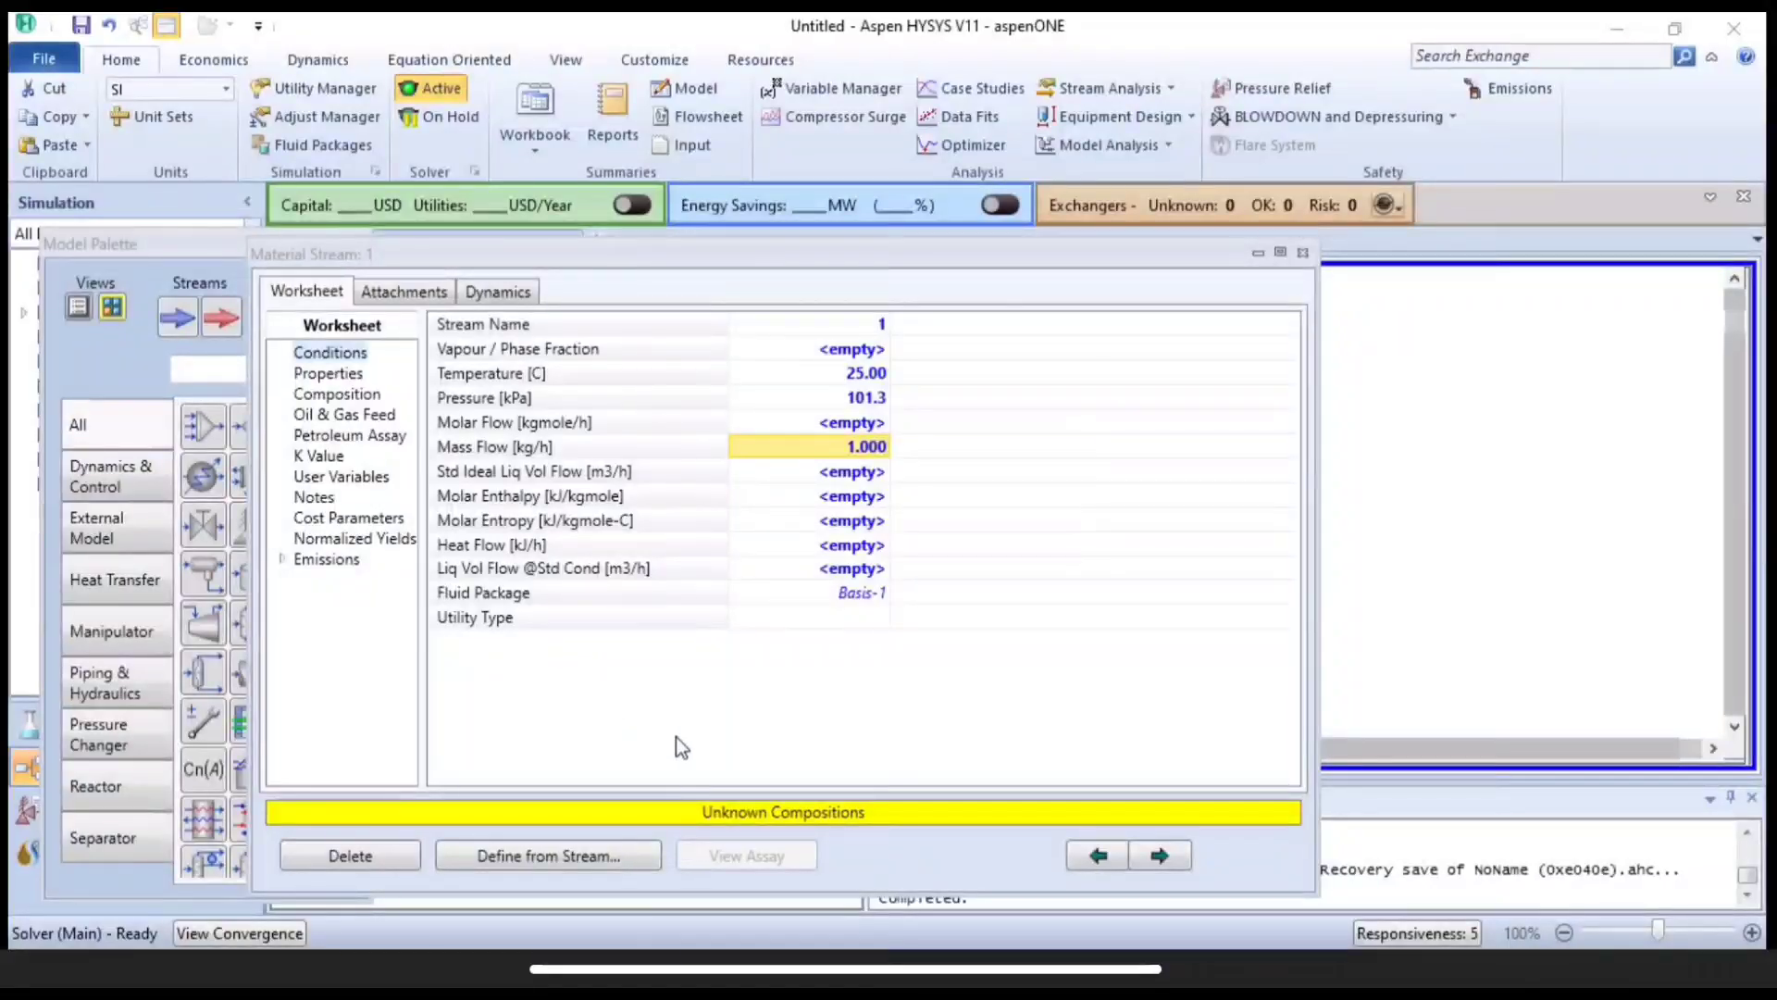
Define the stream composition on a mole fraction basis with an H2O fraction of 1.
{"action": "left_click", "coordinate": [351, 401]}
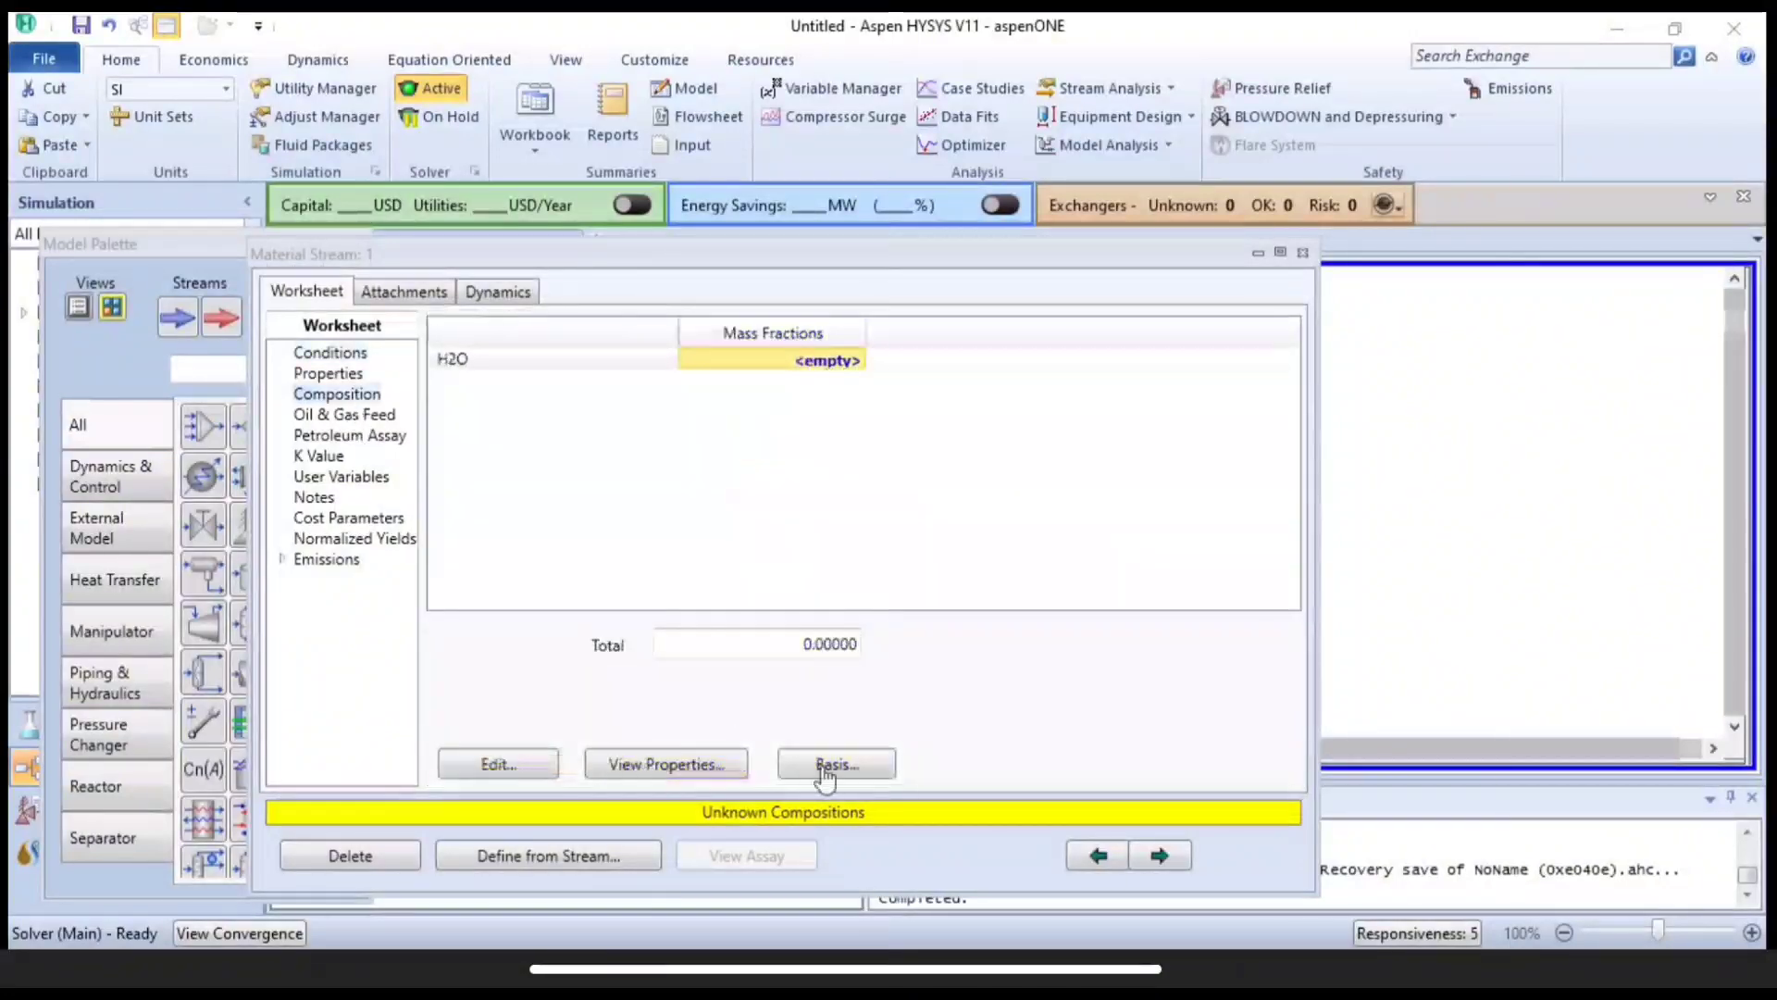
{"action": "left_click", "coordinate": [524, 768]}
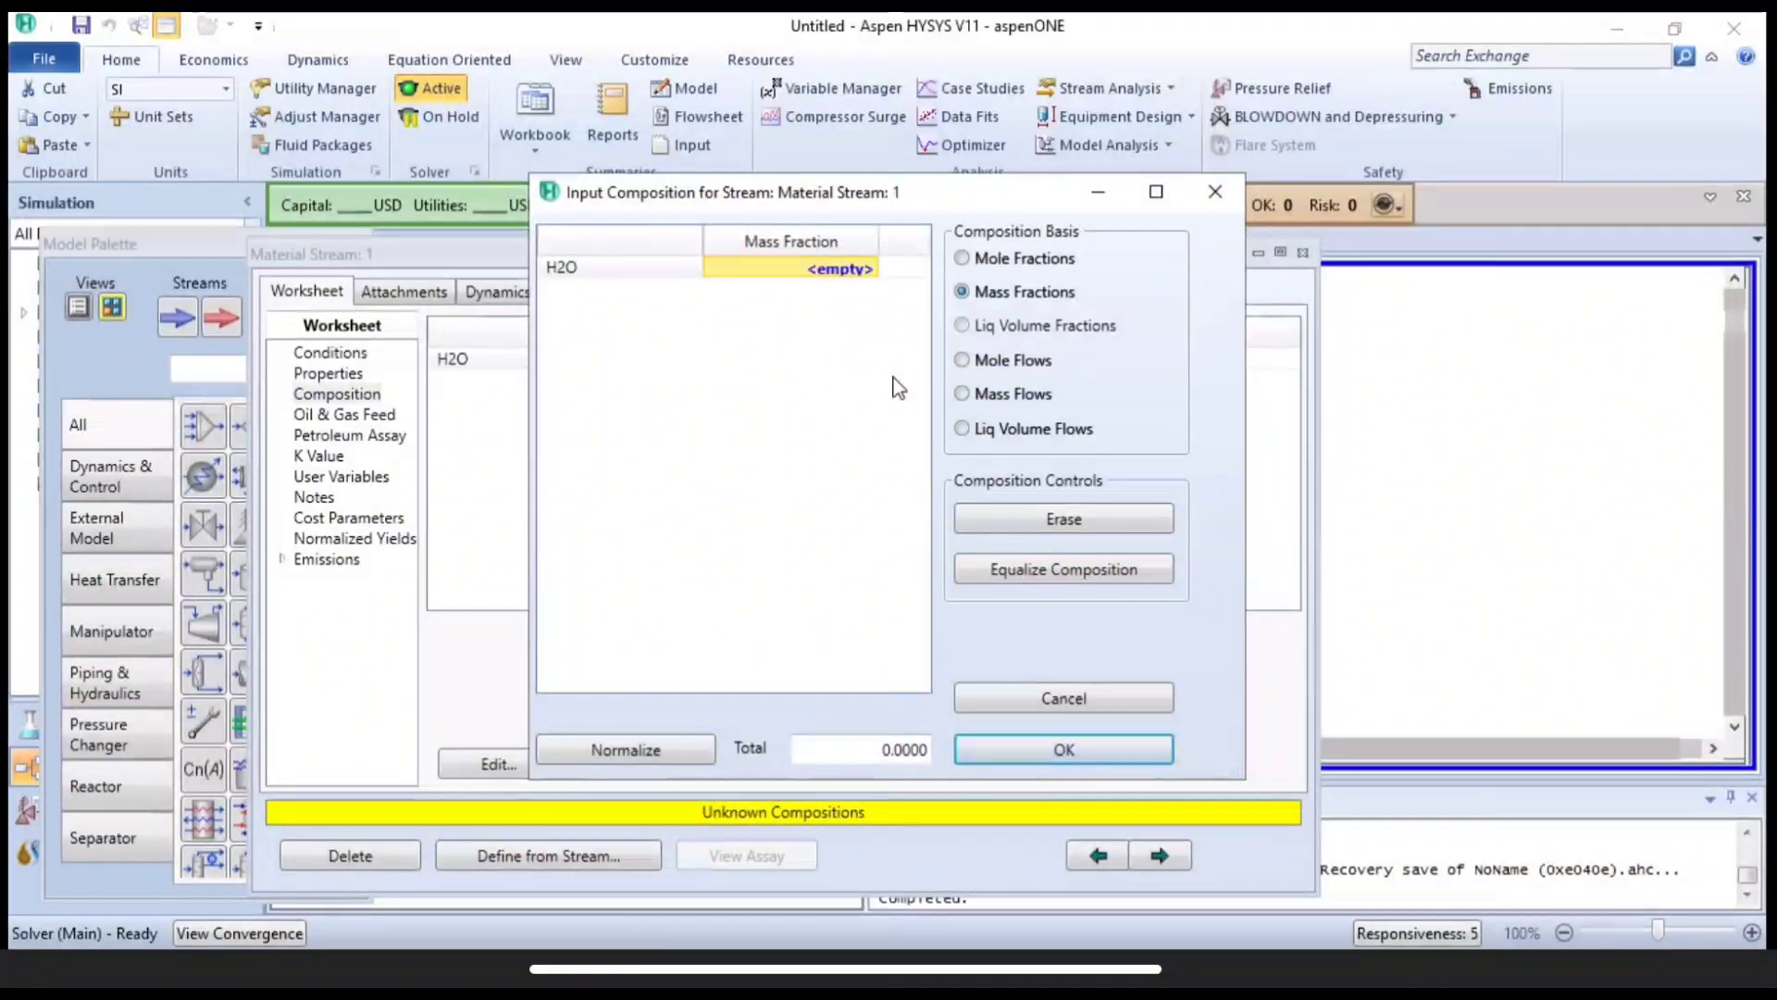
{"action": "left_click", "coordinate": [962, 259]}
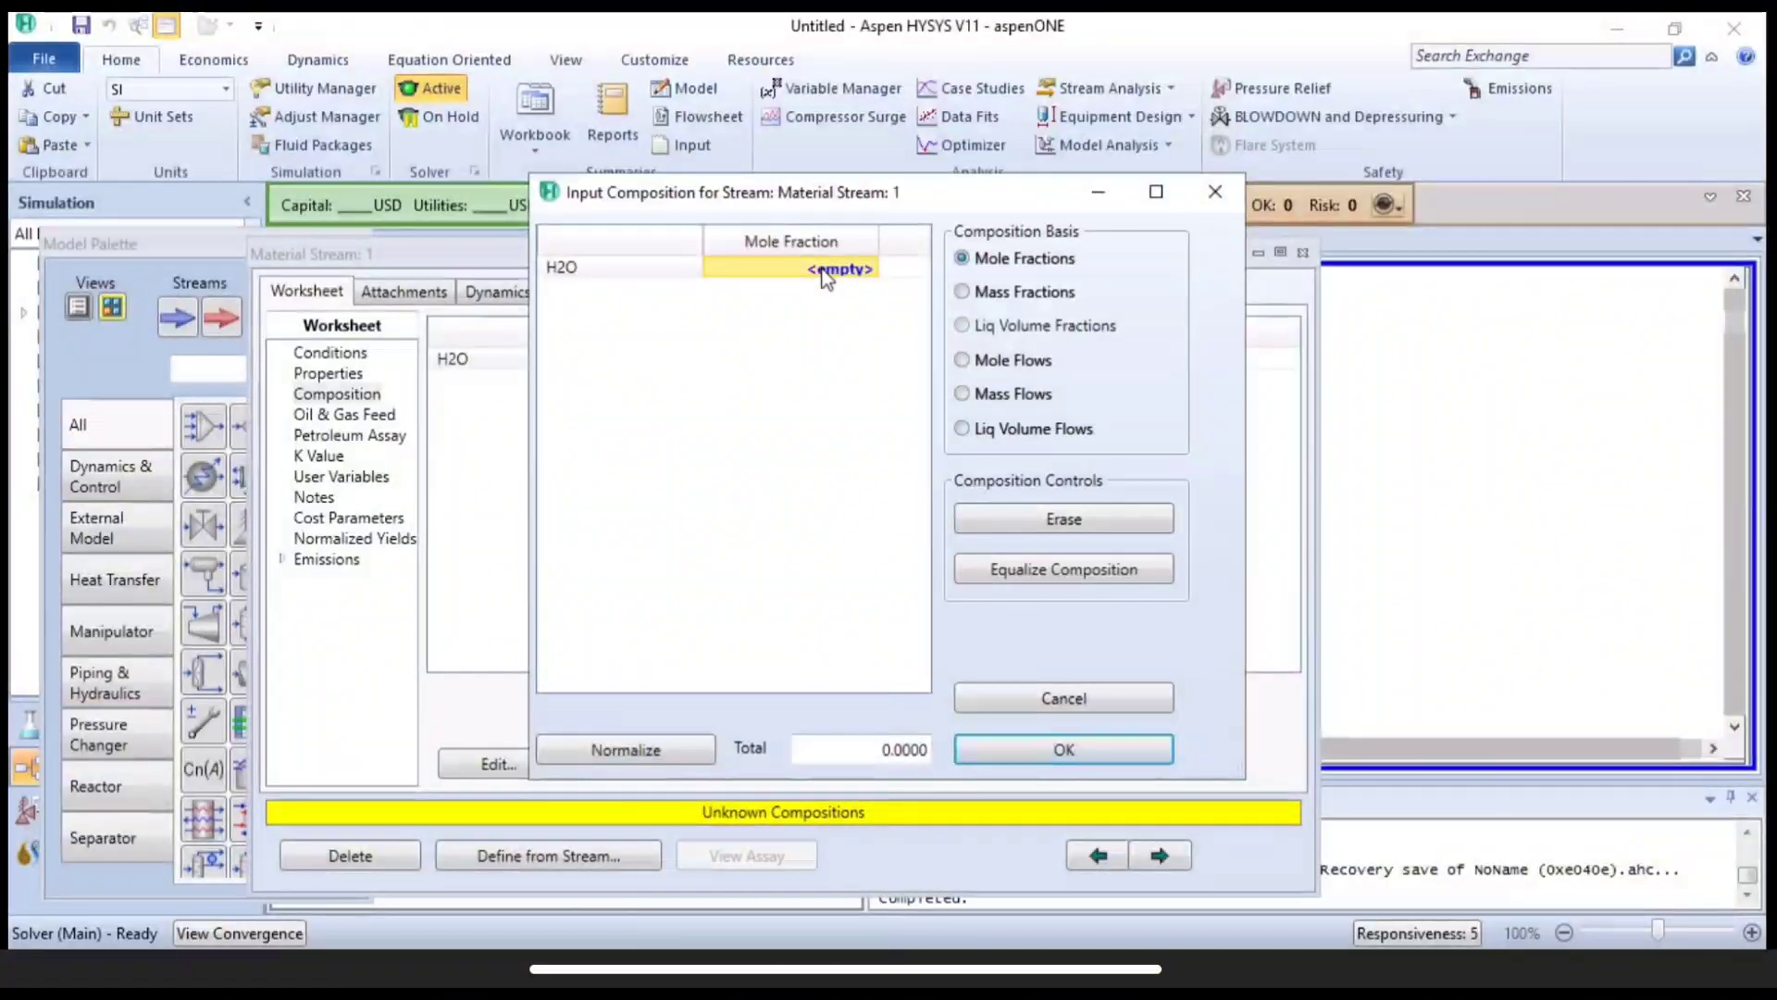
{"action": "type", "text": "1"}
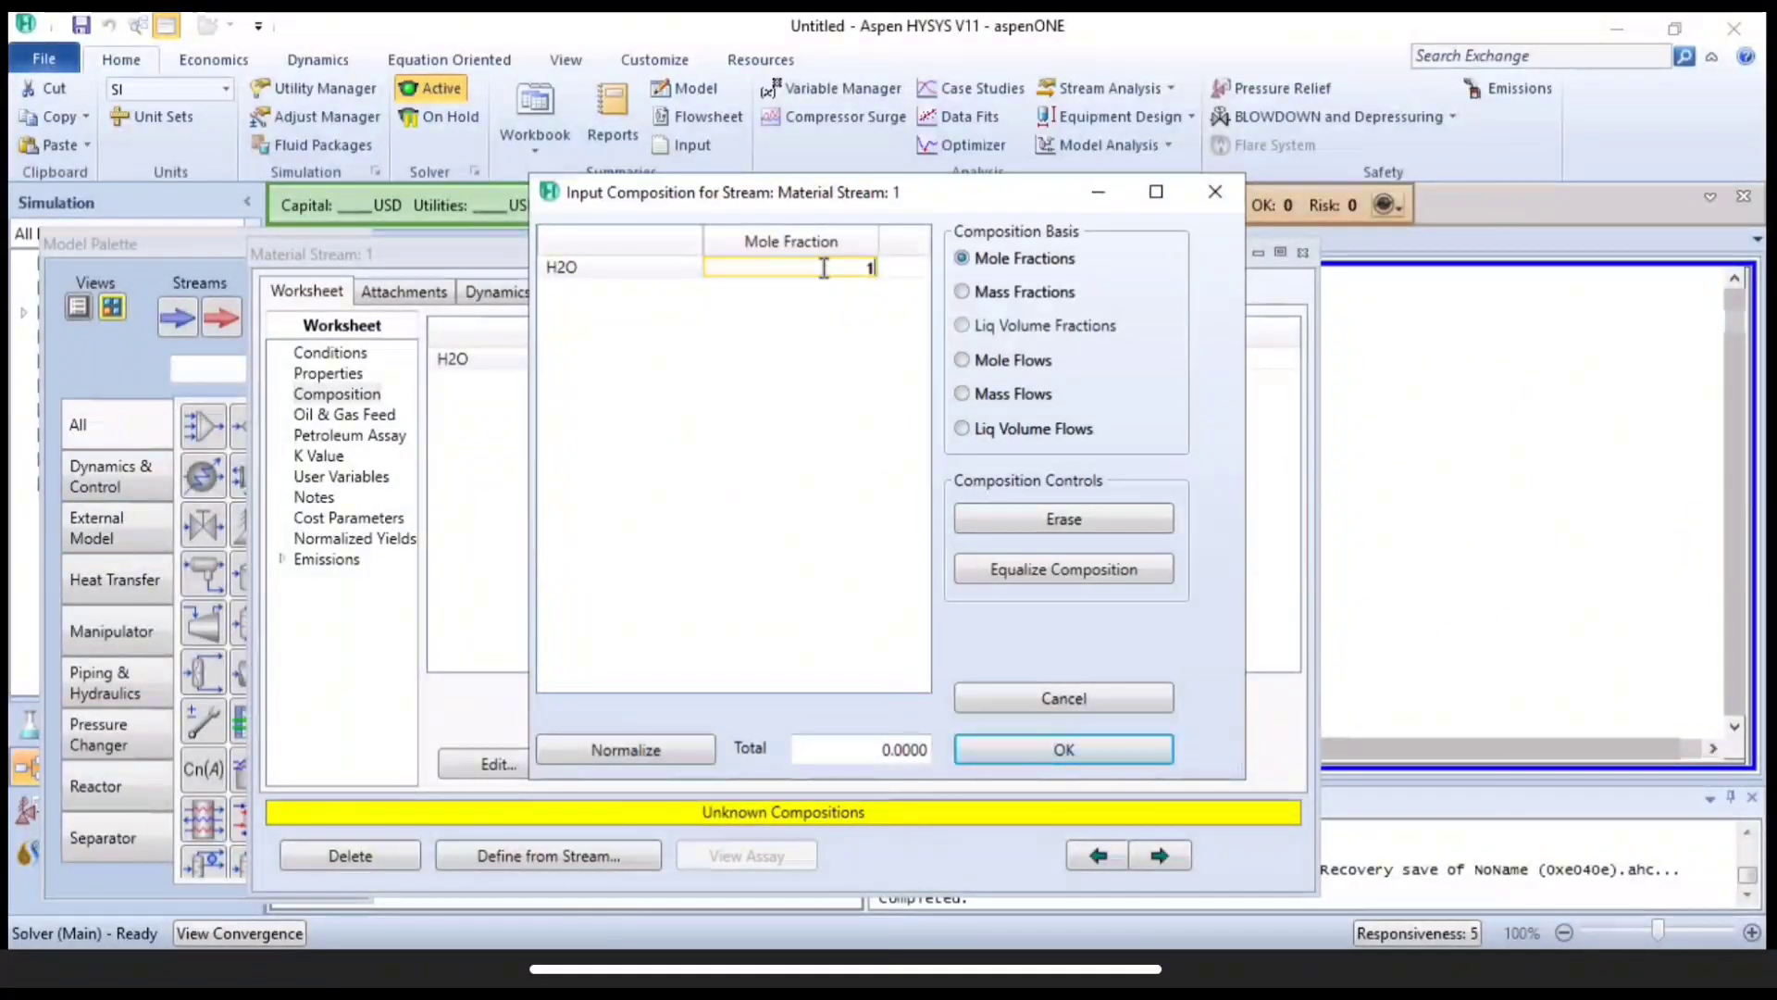
{"action": "key", "text": "Return"}
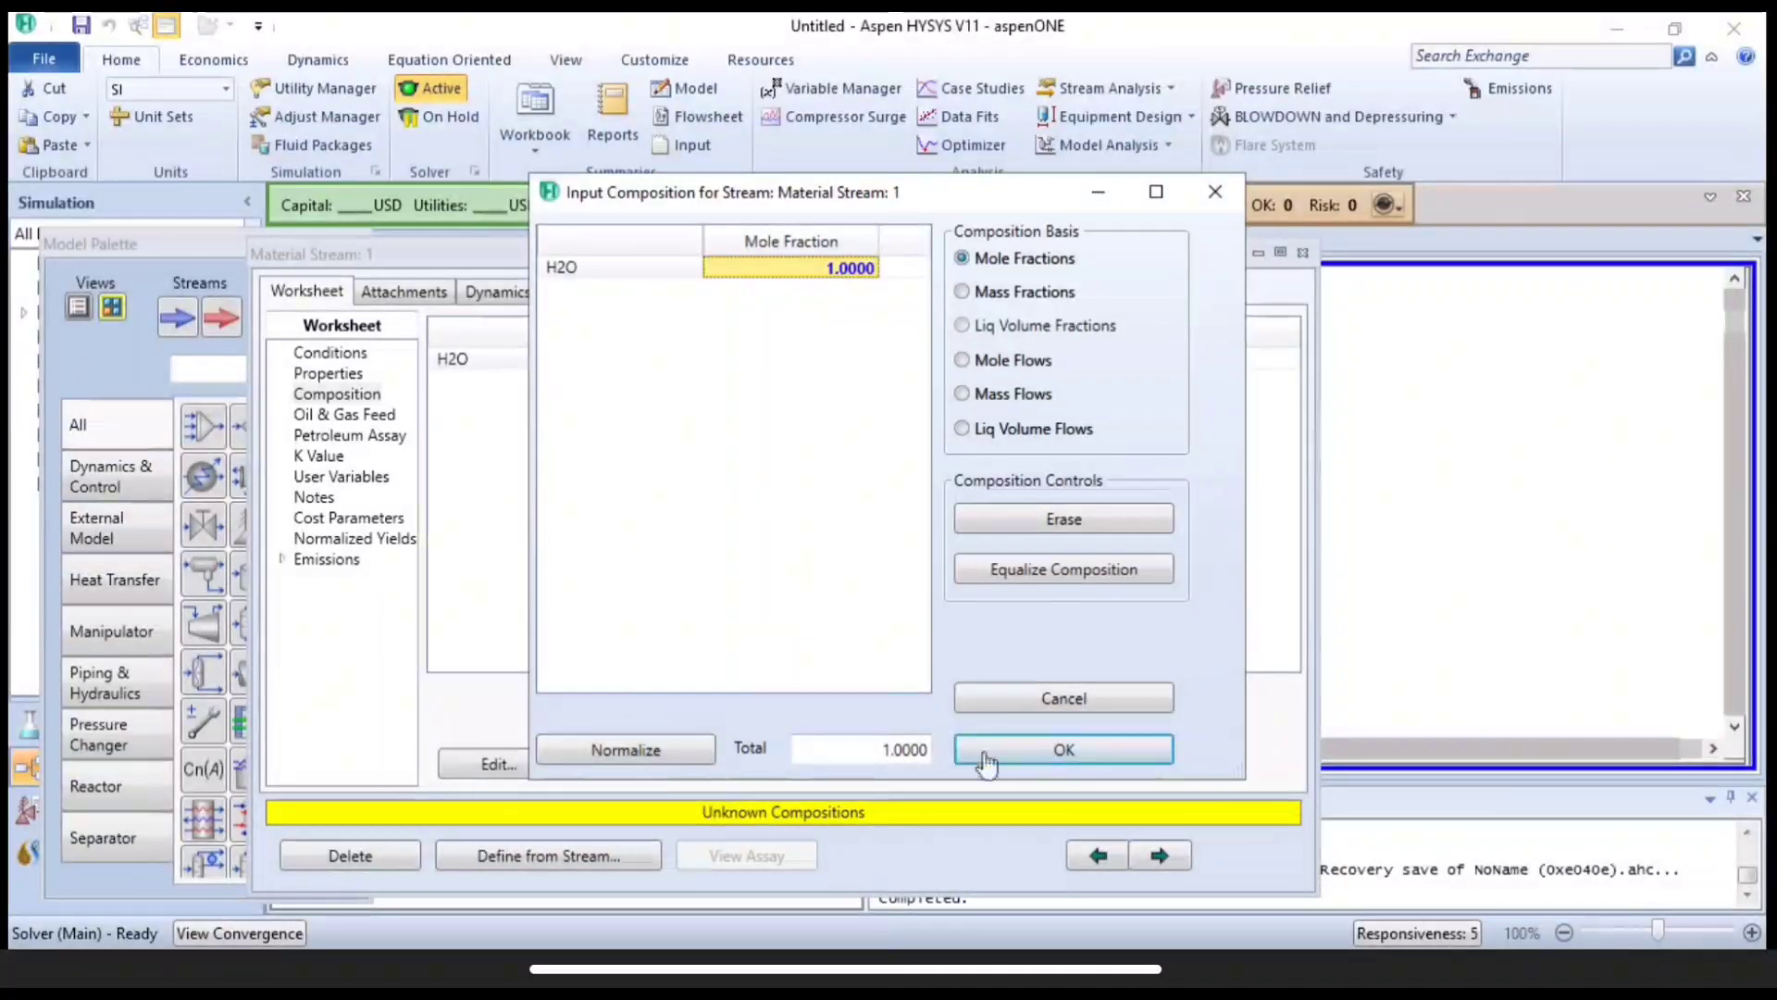
{"action": "left_click", "coordinate": [1077, 759]}
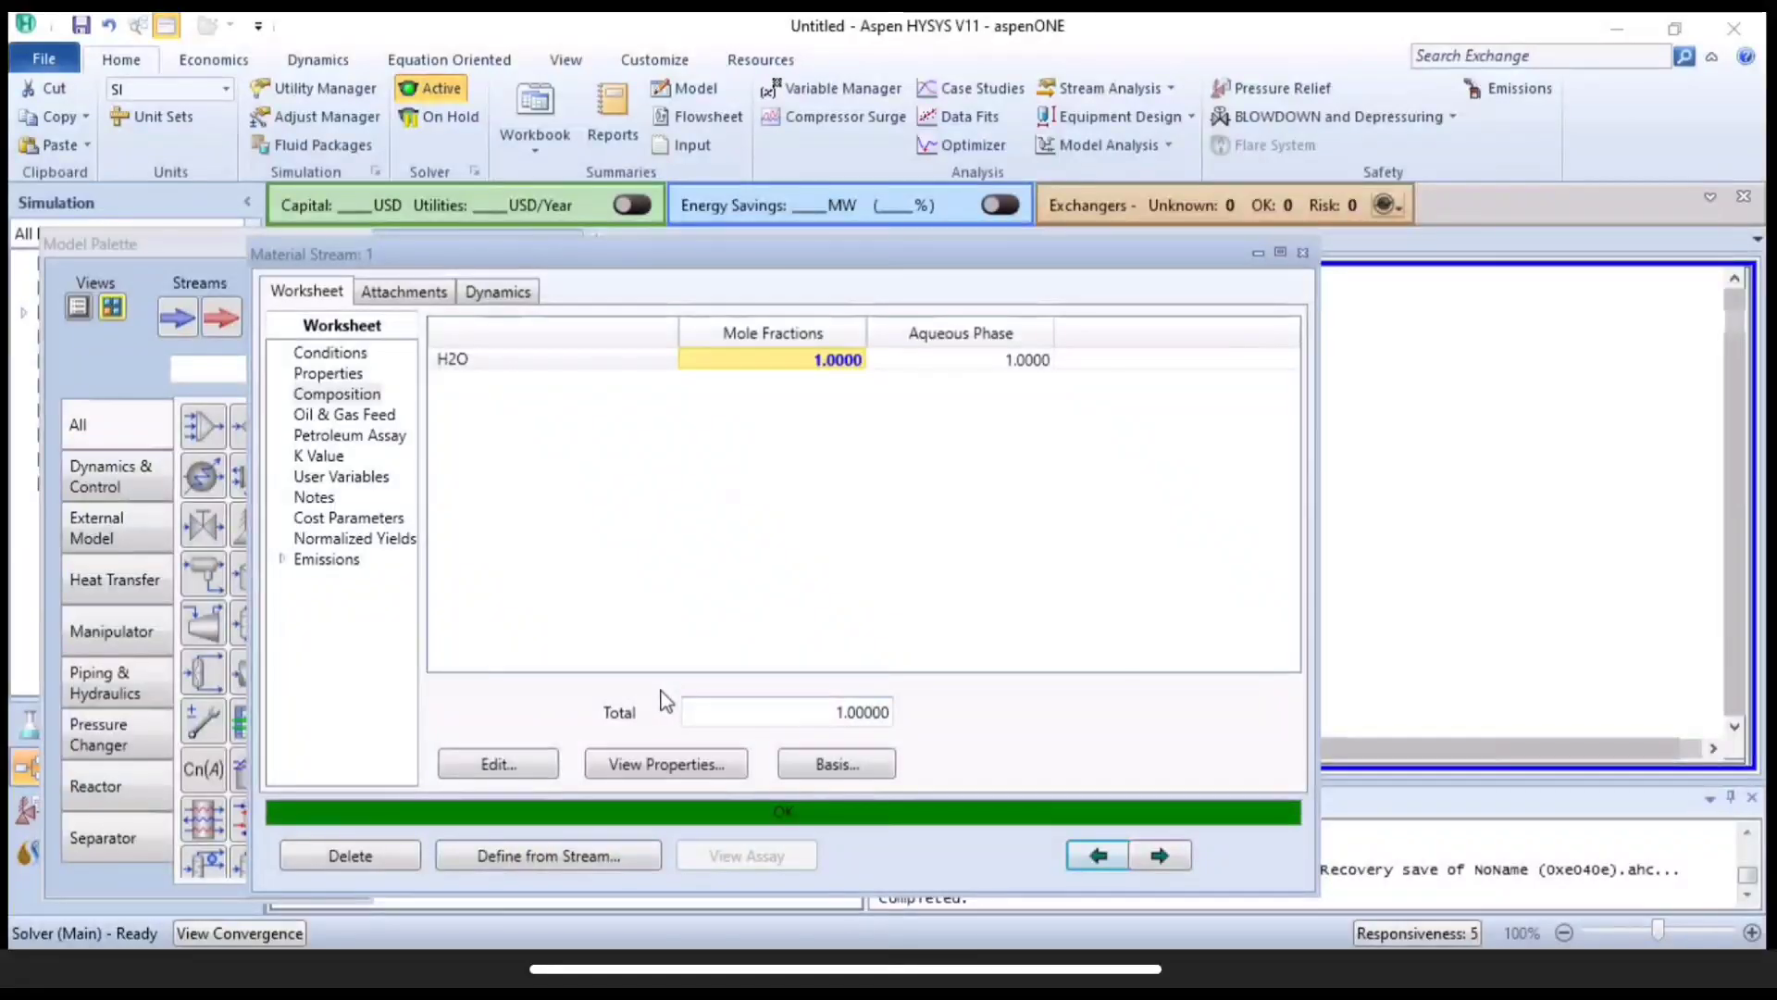
Examine the solved stream's calculated conditions and read through its full list of physical and thermodynamic properties.
{"action": "left_click", "coordinate": [333, 353]}
{"action": "mouse_move", "coordinate": [985, 400]}
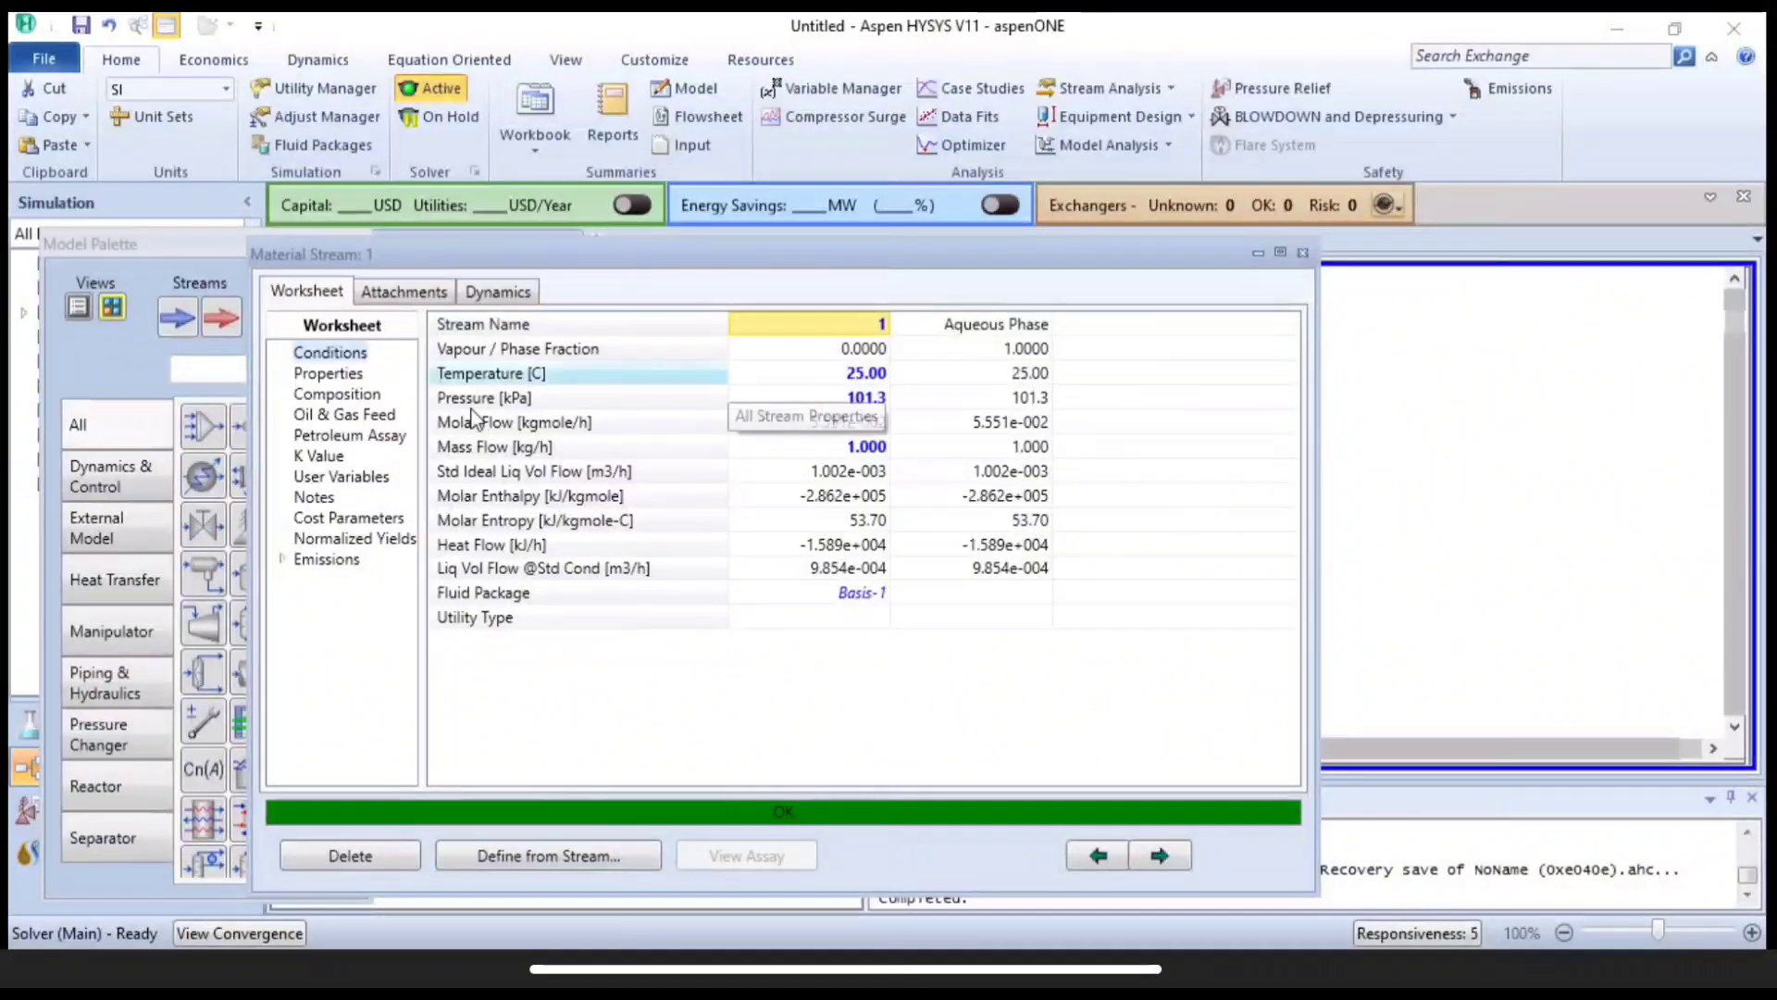
{"action": "left_click", "coordinate": [328, 374]}
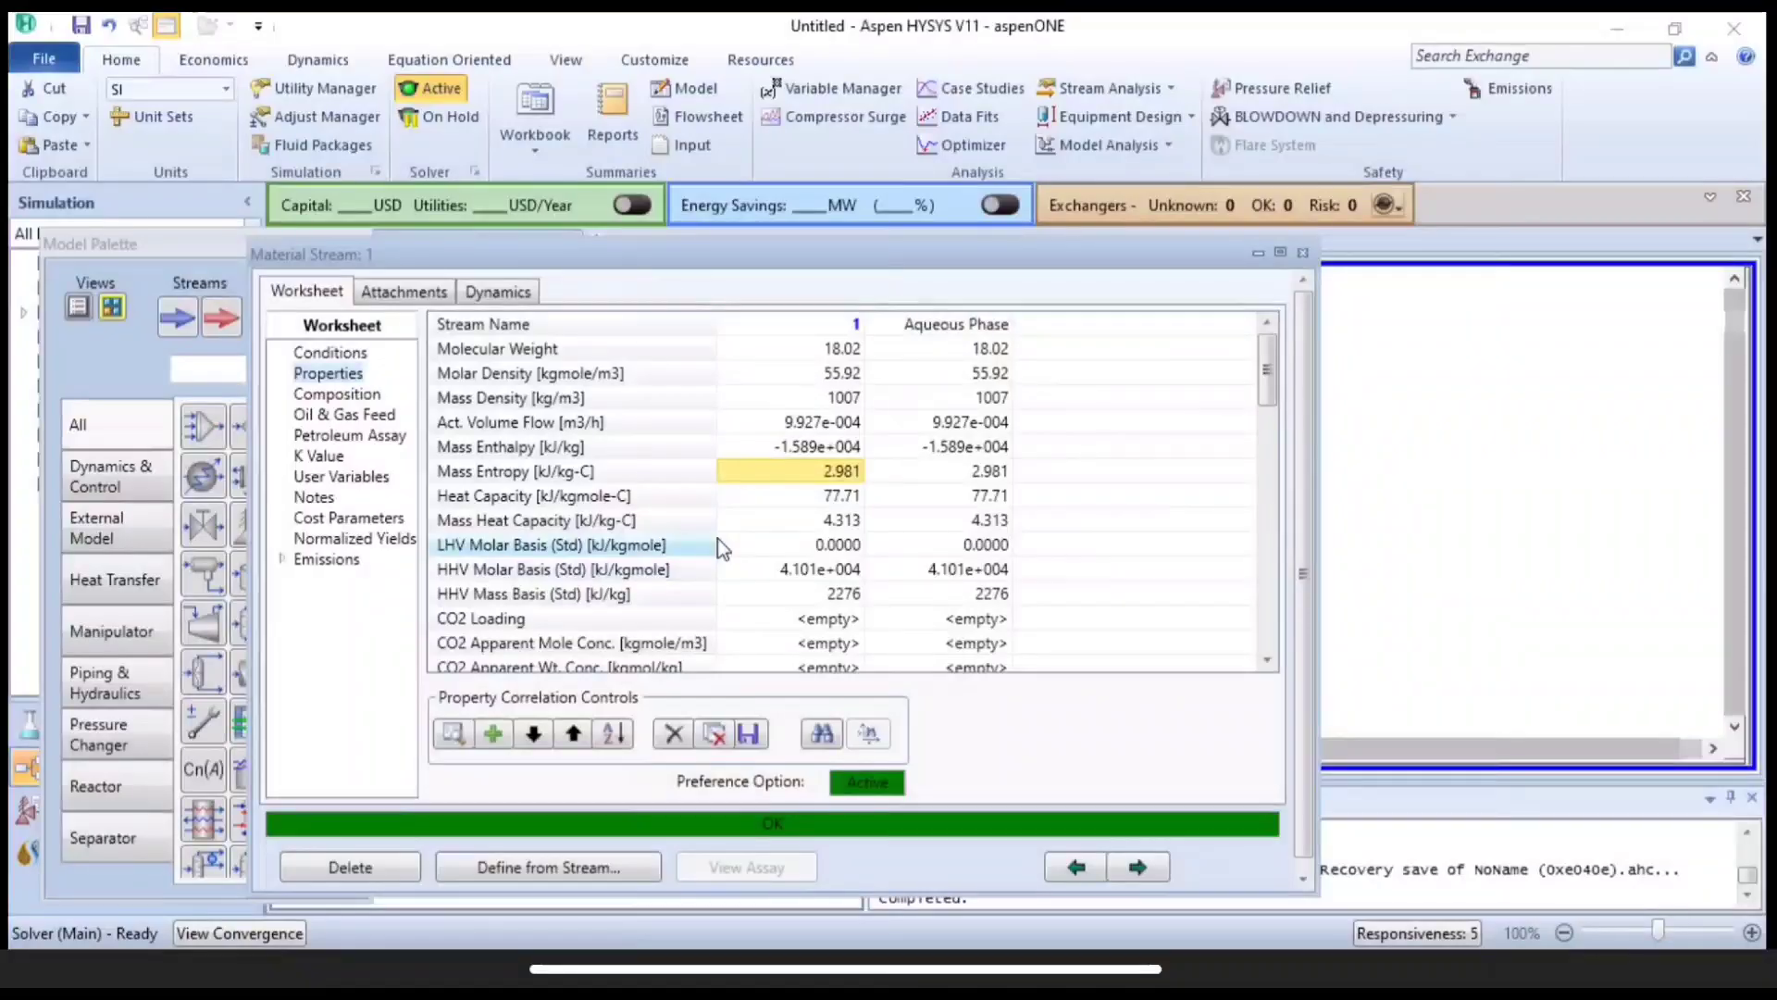
{"action": "scroll", "coordinate": [749, 507], "scroll_direction": "down", "scroll_amount": 1}
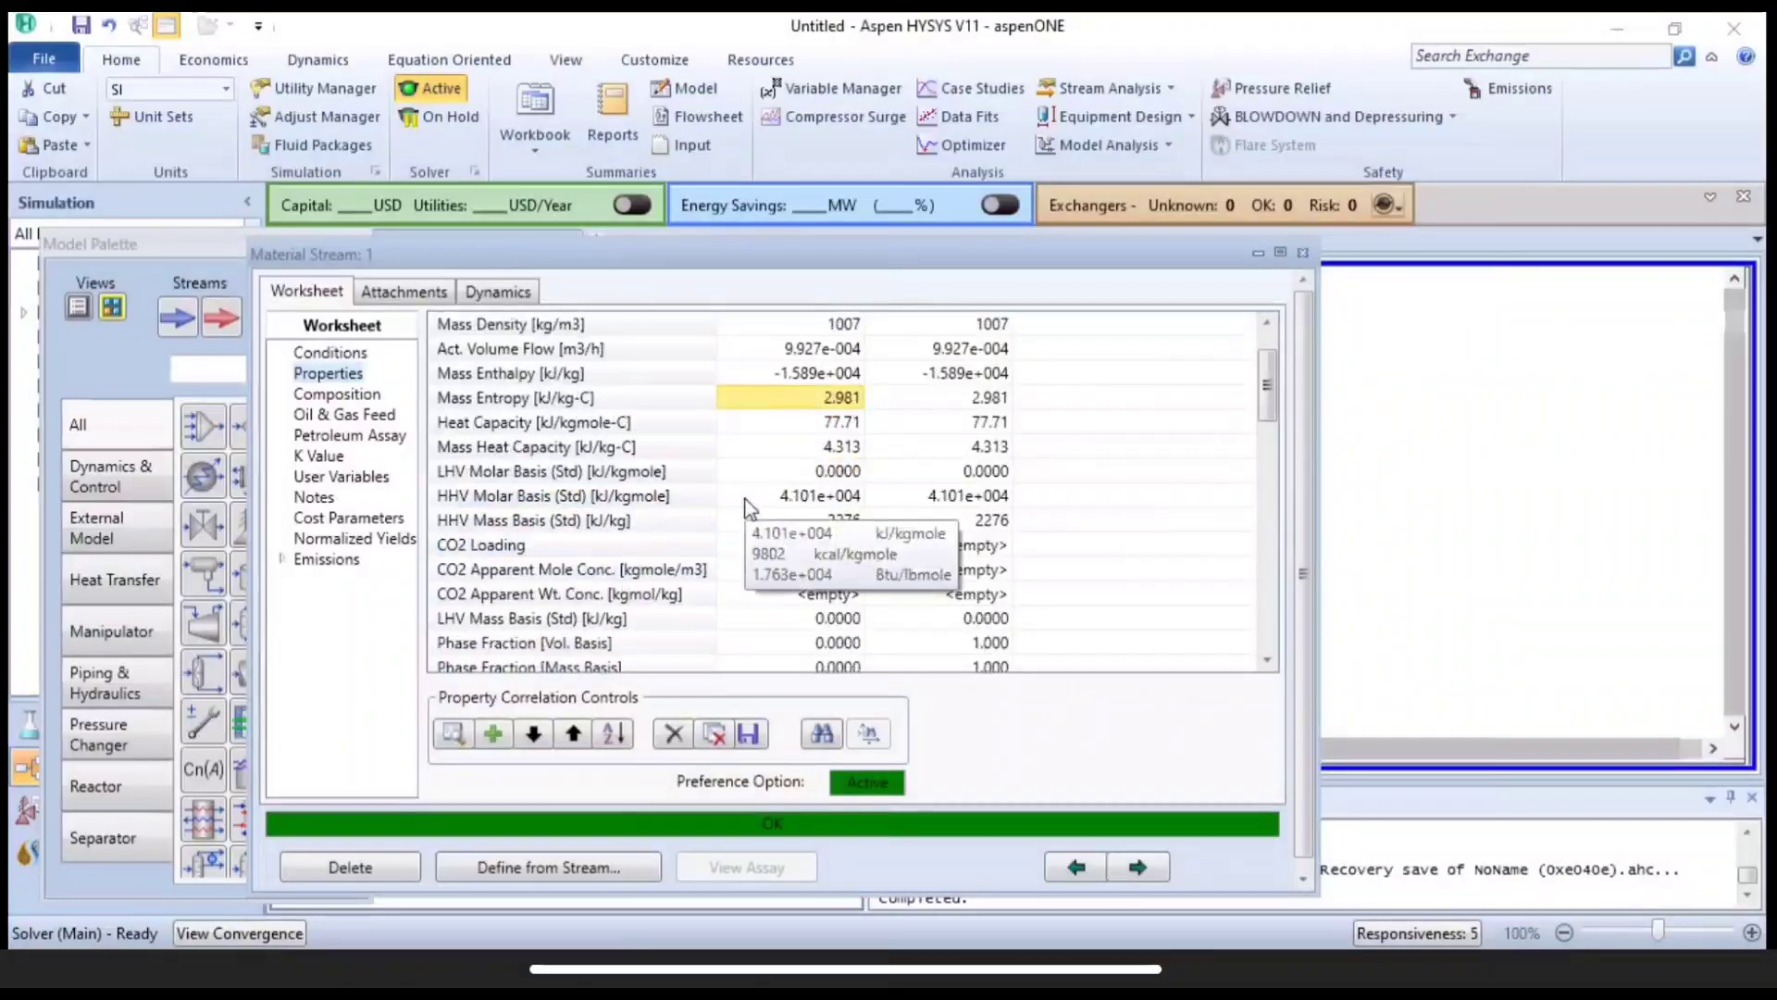
{"action": "scroll", "coordinate": [750, 507], "scroll_direction": "down", "scroll_amount": 4}
{"action": "scroll", "coordinate": [748, 516], "scroll_direction": "down", "scroll_amount": 4}
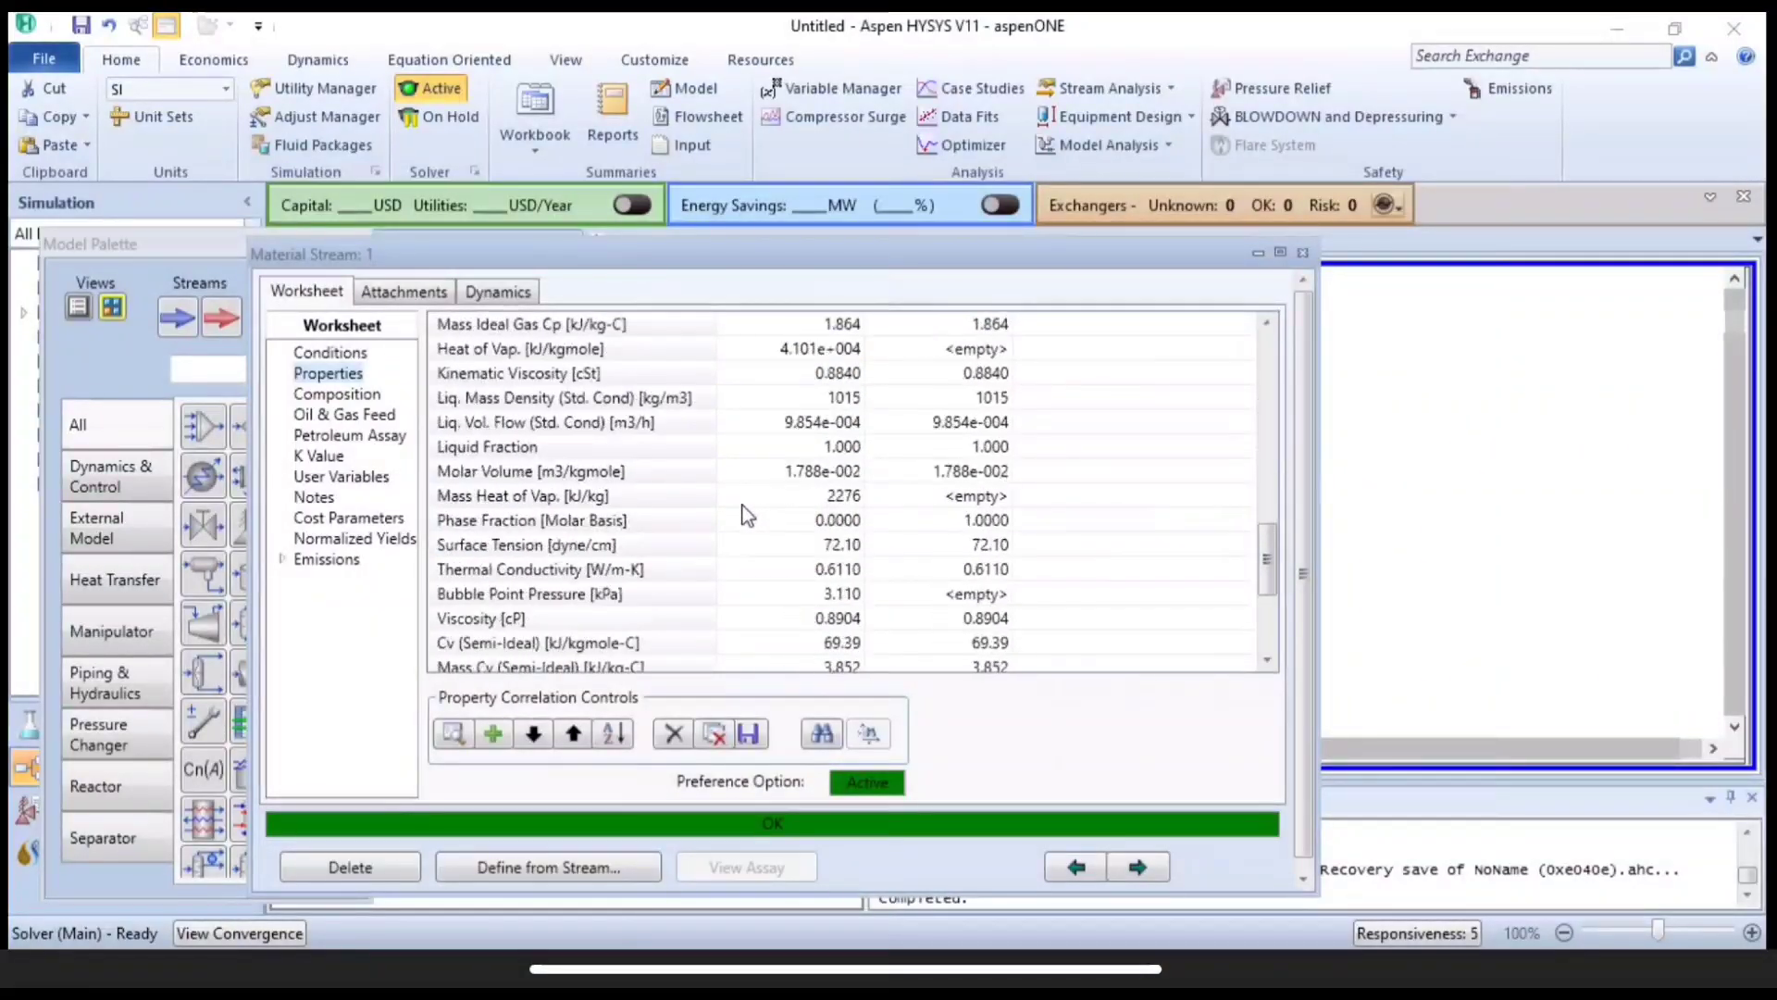
{"action": "scroll", "coordinate": [748, 516], "scroll_direction": "down", "scroll_amount": 3}
{"action": "scroll", "coordinate": [748, 516], "scroll_direction": "up", "scroll_amount": 1}
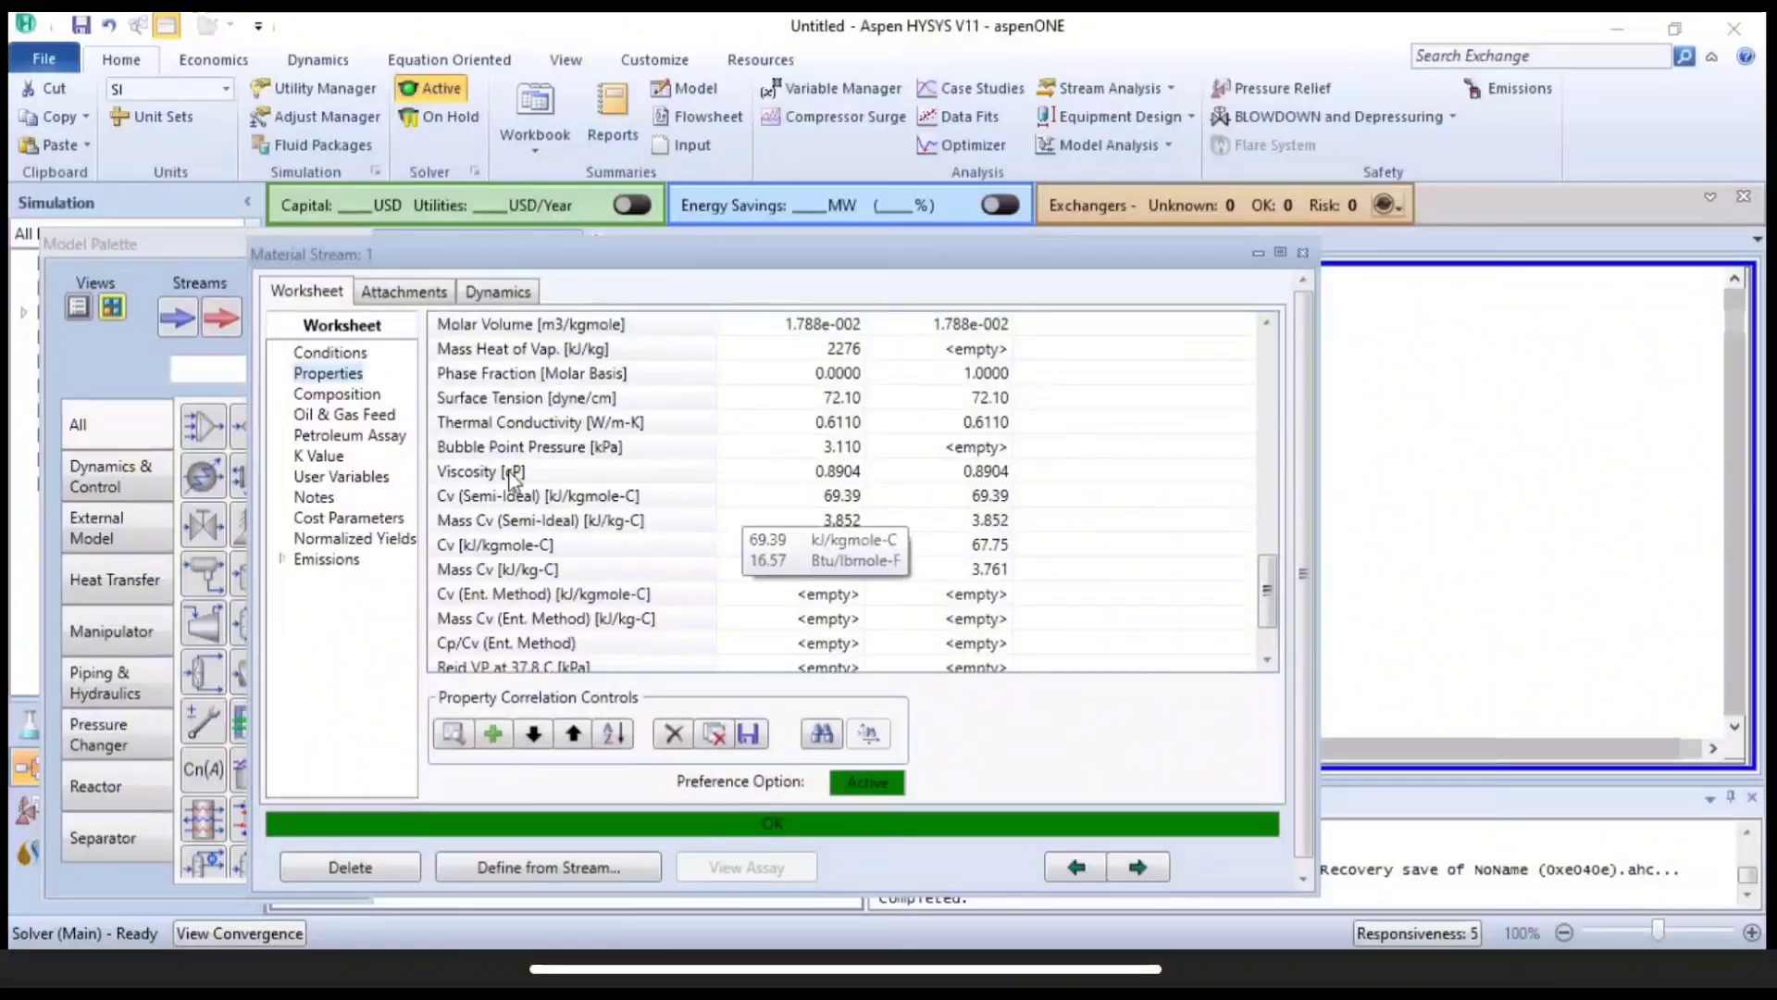
{"action": "scroll", "coordinate": [523, 477], "scroll_direction": "up", "scroll_amount": 6}
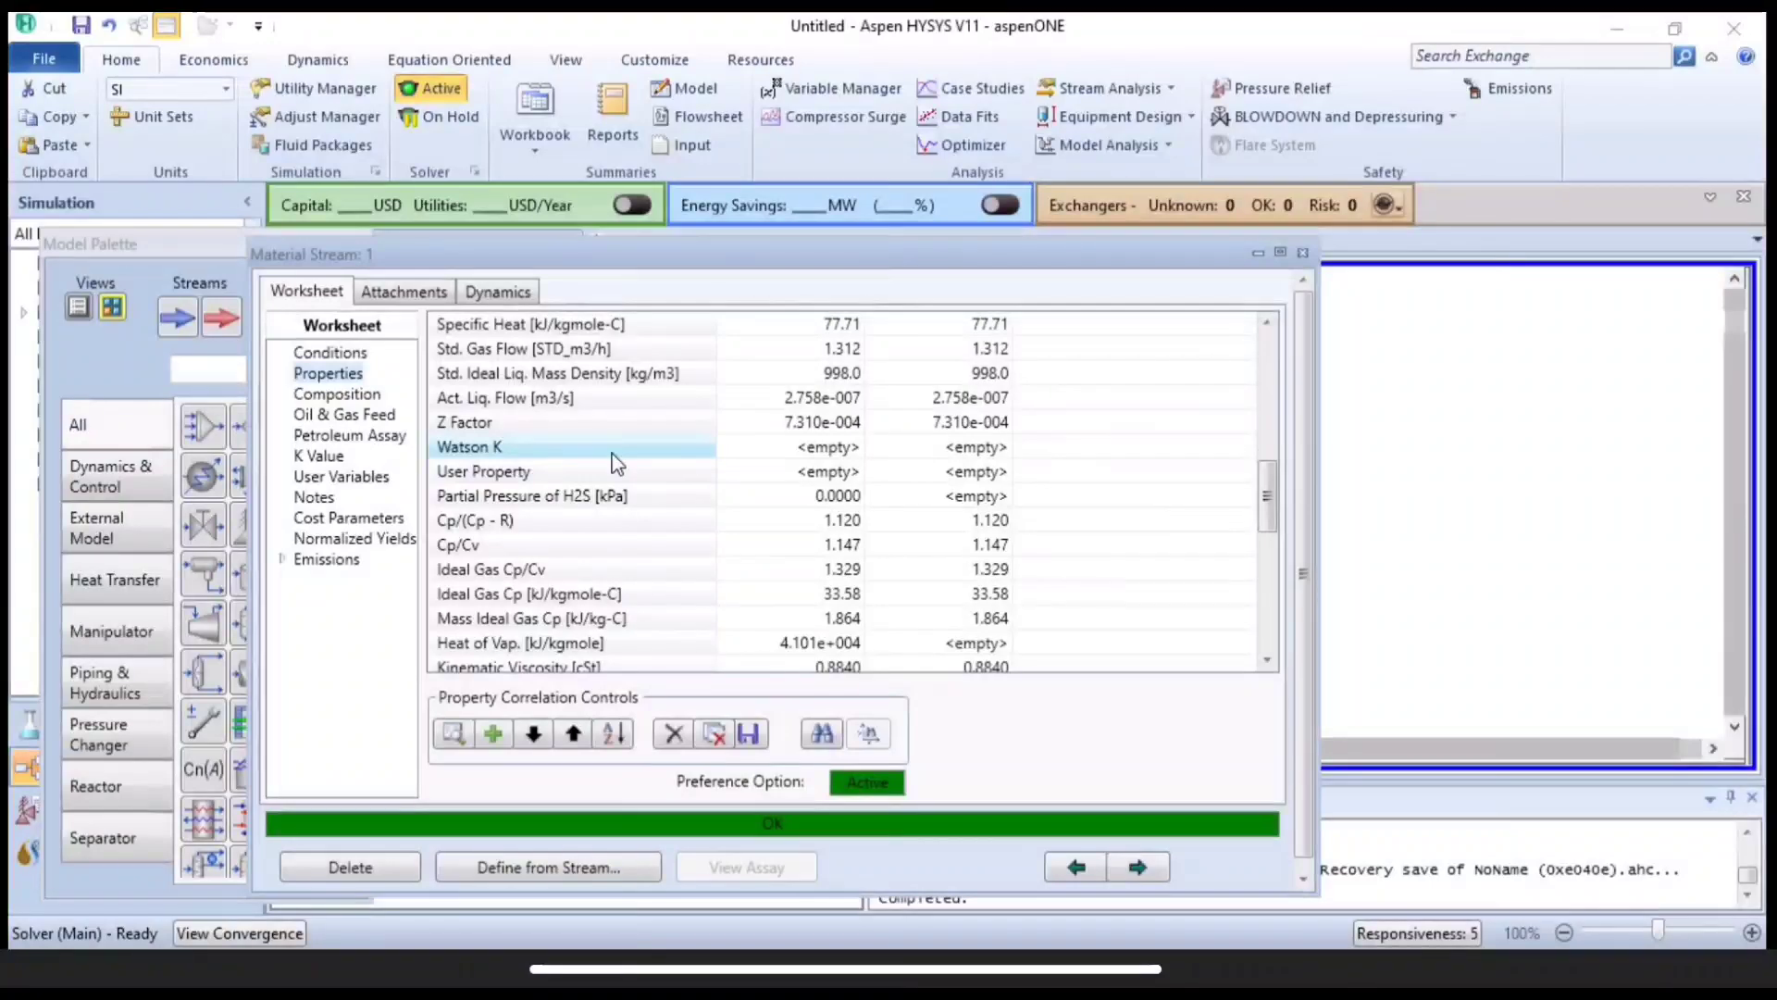
{"action": "scroll", "coordinate": [720, 444], "scroll_direction": "up", "scroll_amount": 10}
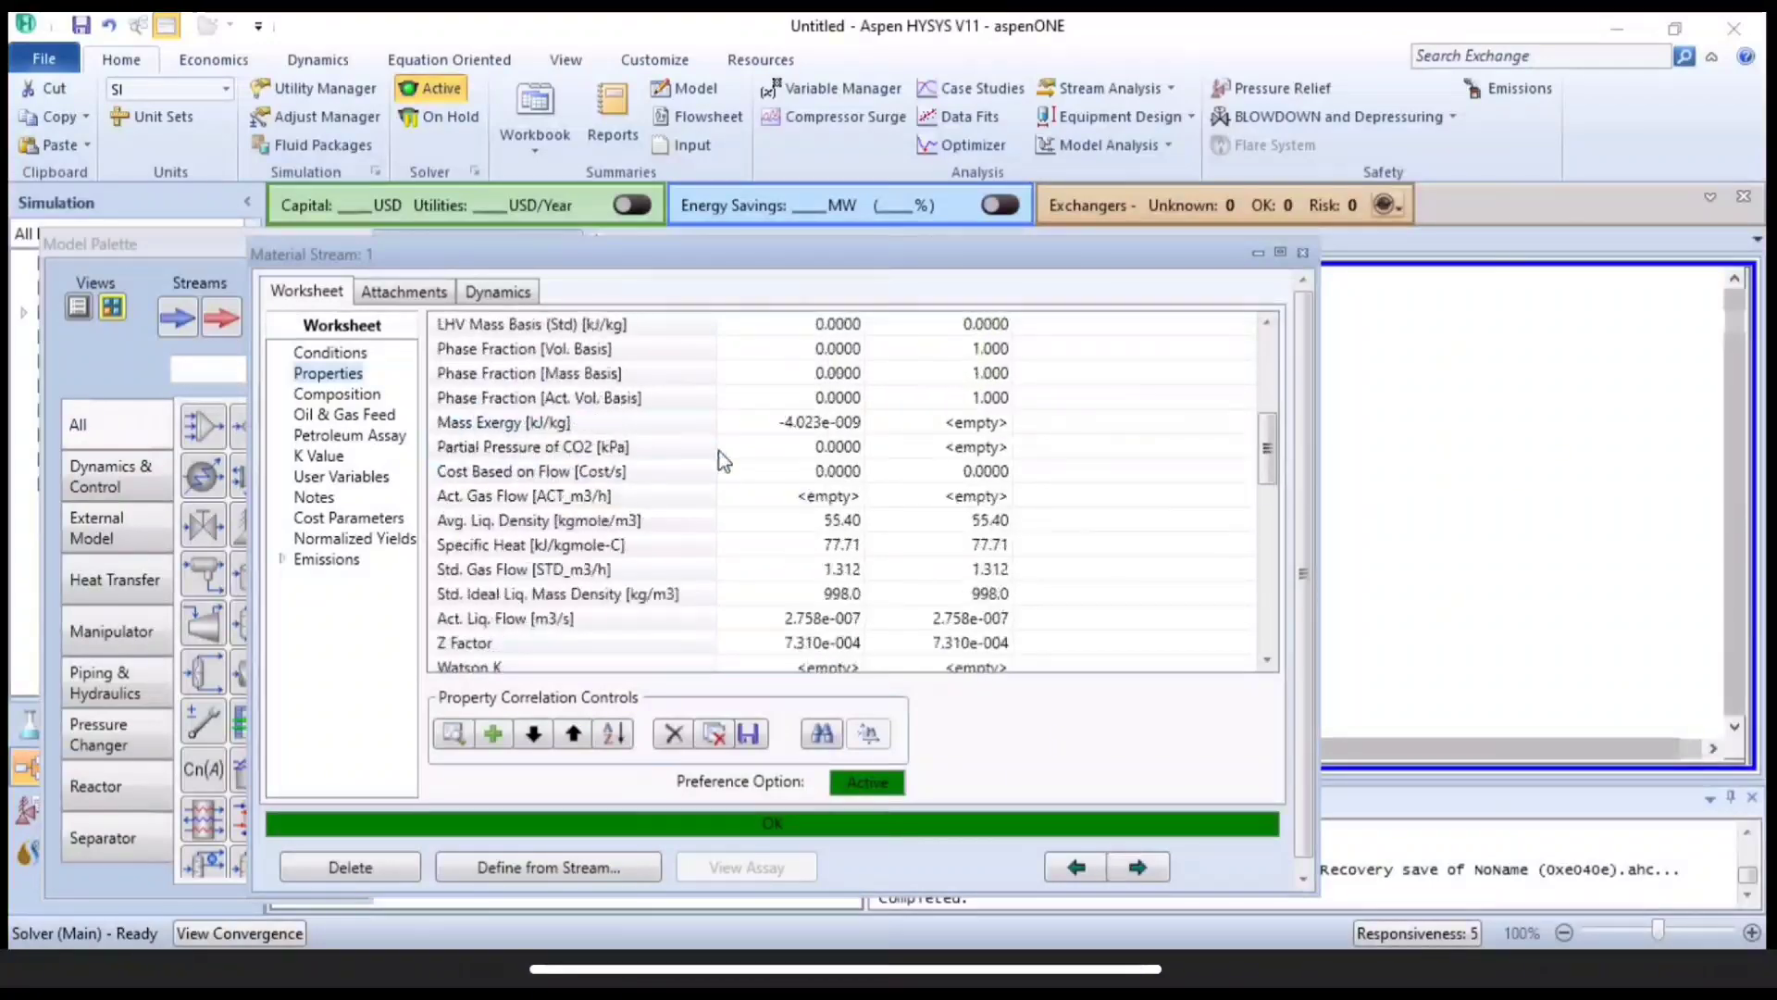
{"action": "scroll", "coordinate": [718, 457], "scroll_direction": "down", "scroll_amount": 7}
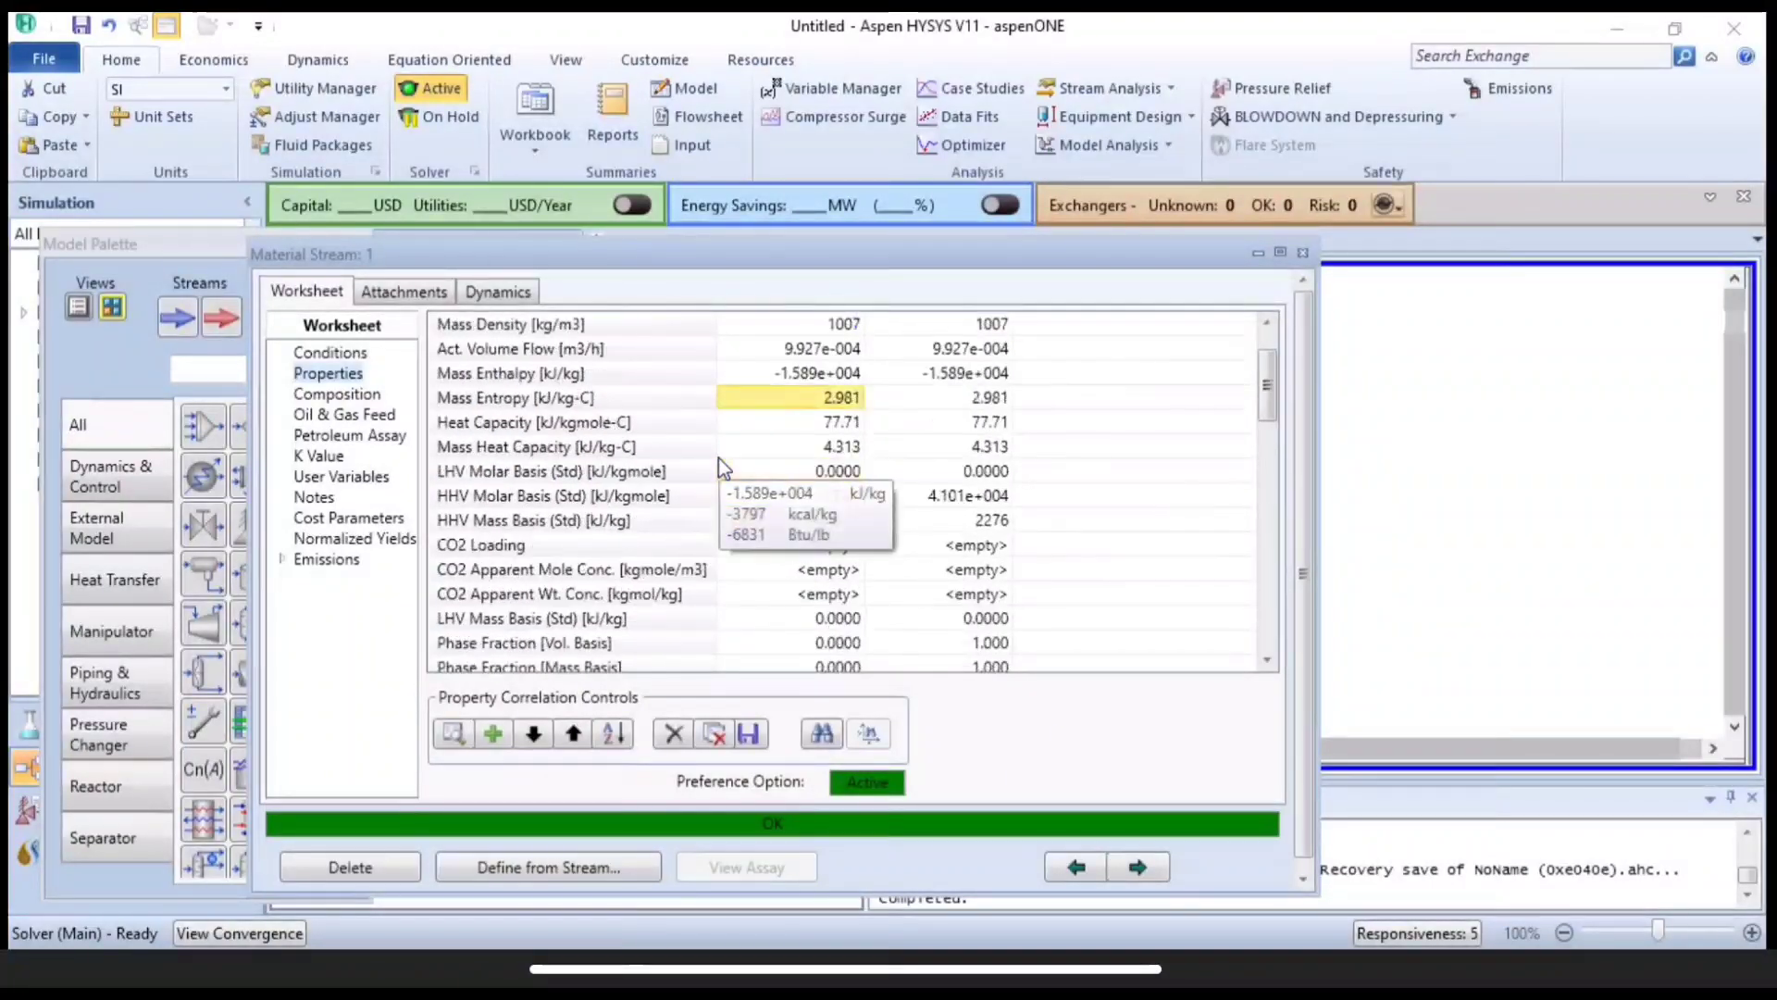
{"action": "scroll", "coordinate": [720, 463], "scroll_direction": "down", "scroll_amount": 8}
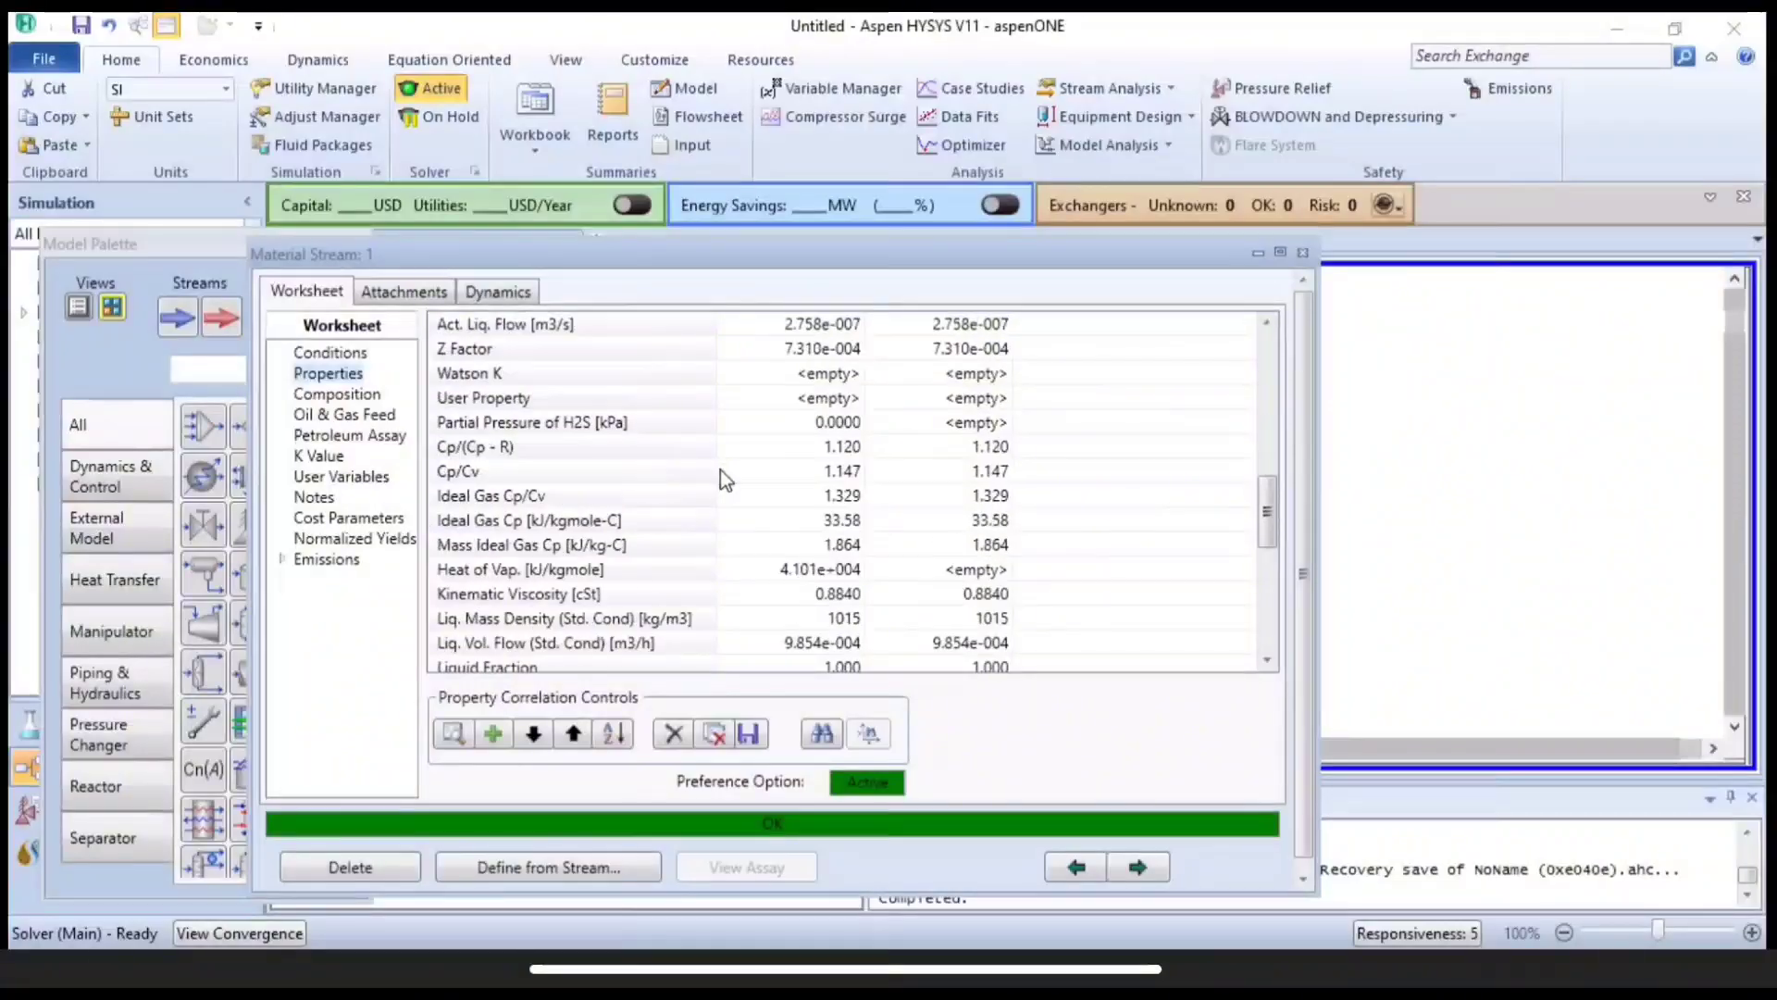
{"action": "scroll", "coordinate": [720, 470], "scroll_direction": "down", "scroll_amount": 2}
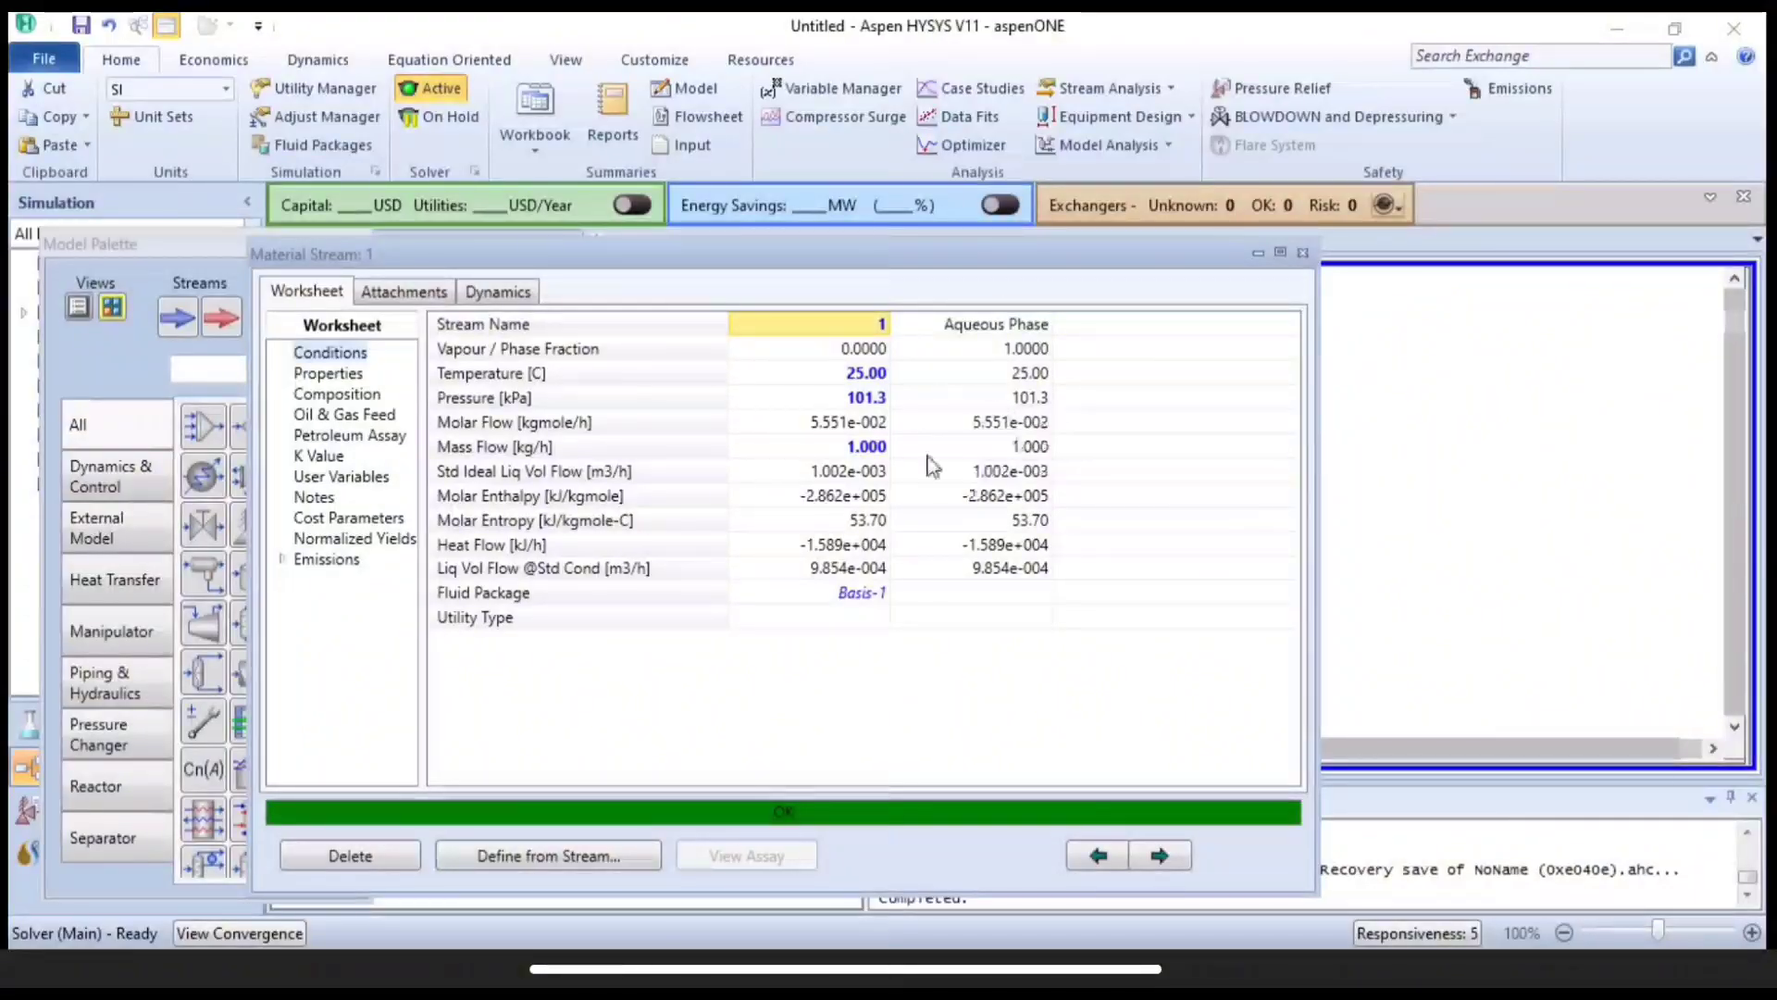
Clear the specified pressure and temperature in the stream's conditions.
{"action": "left_click", "coordinate": [879, 395]}
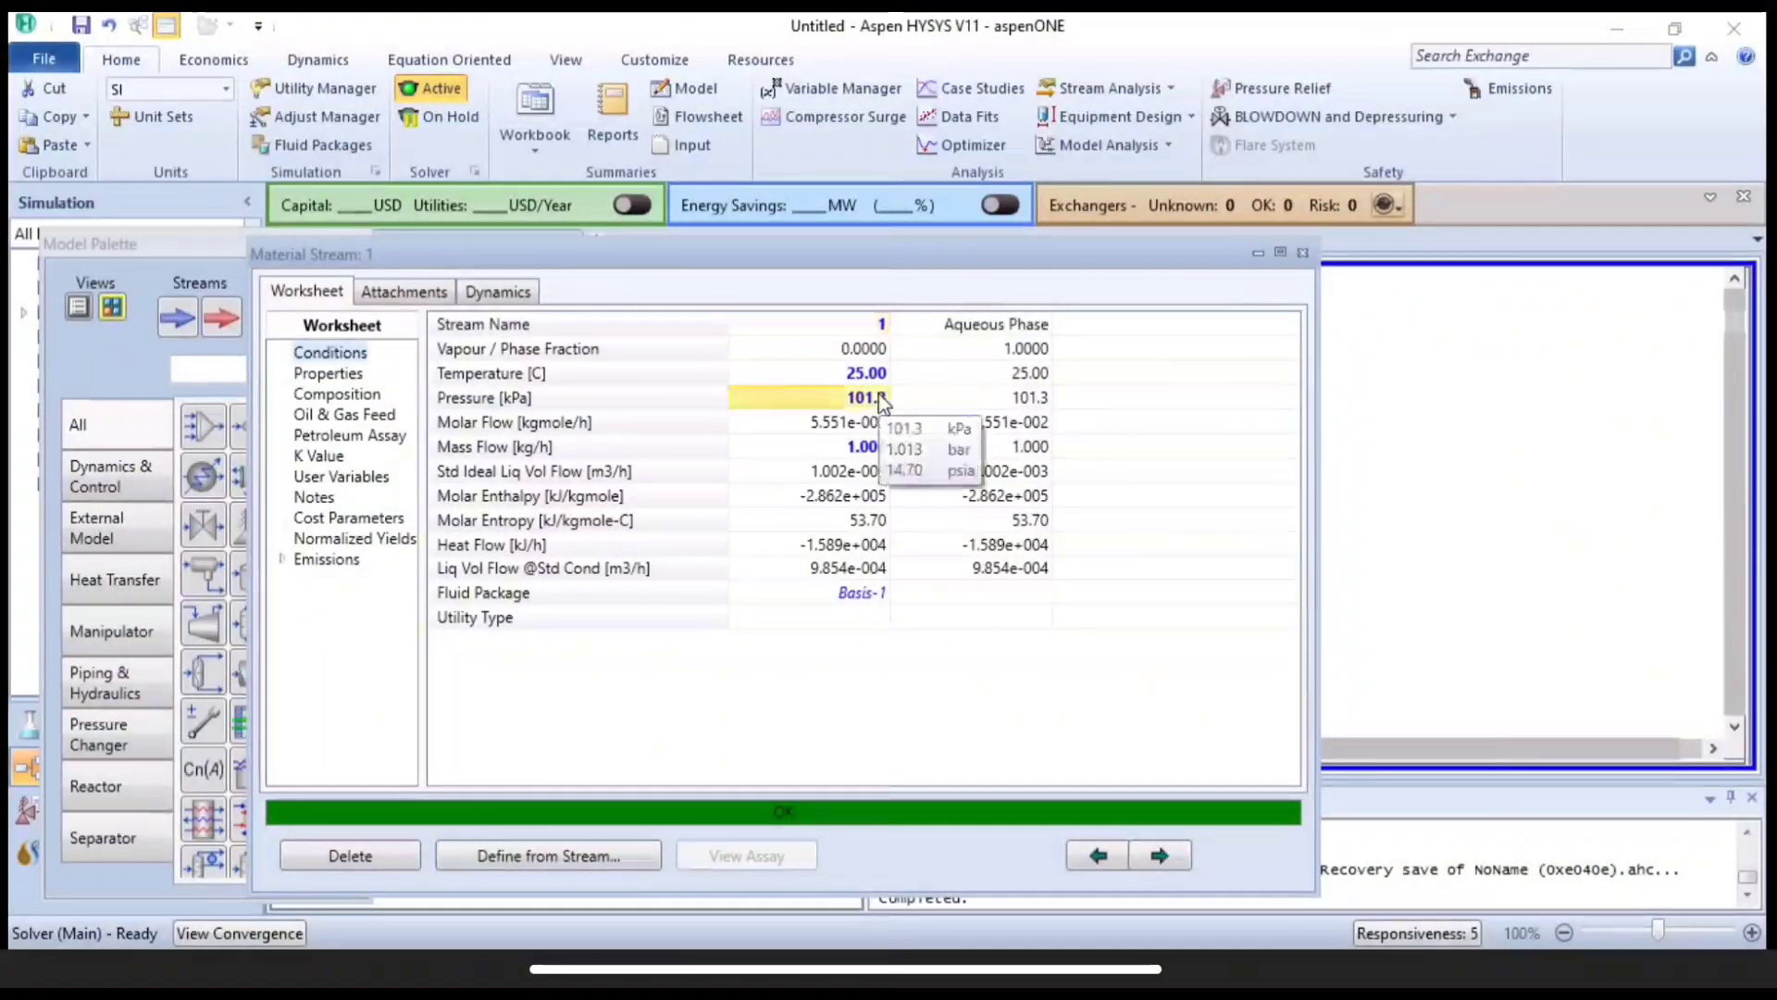
{"action": "key", "text": "Delete"}
{"action": "left_click", "coordinate": [869, 380]}
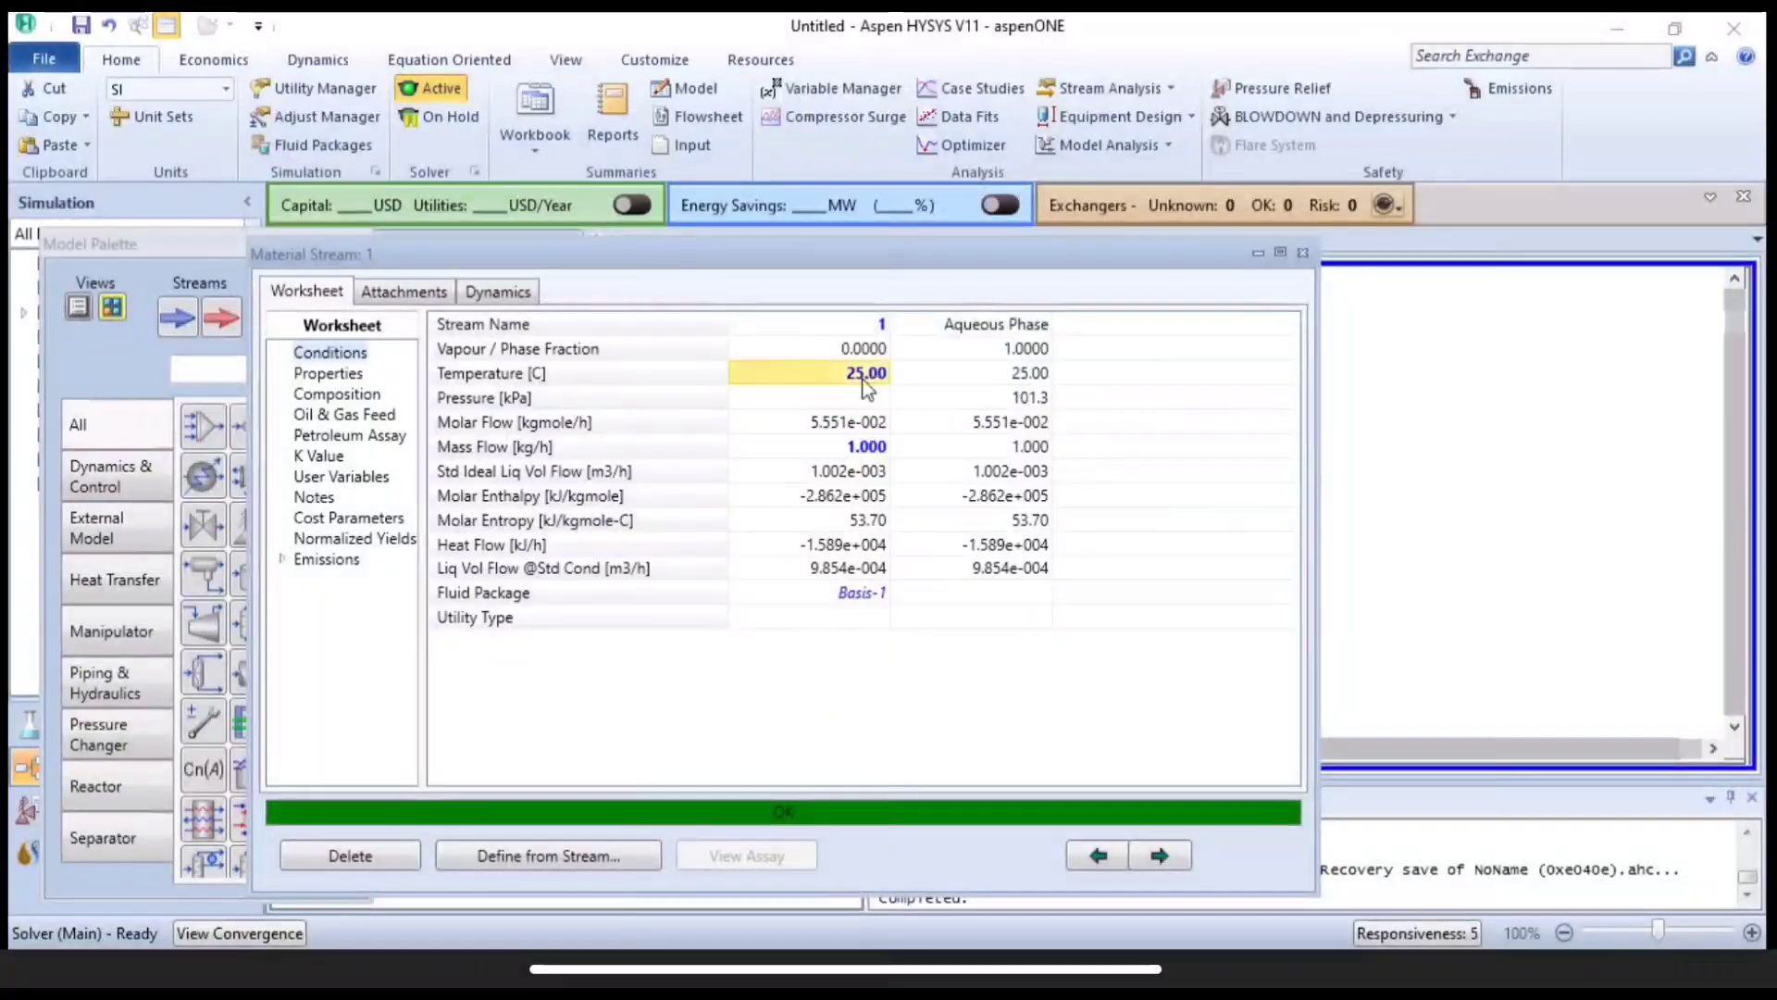
{"action": "key", "text": "Delete"}
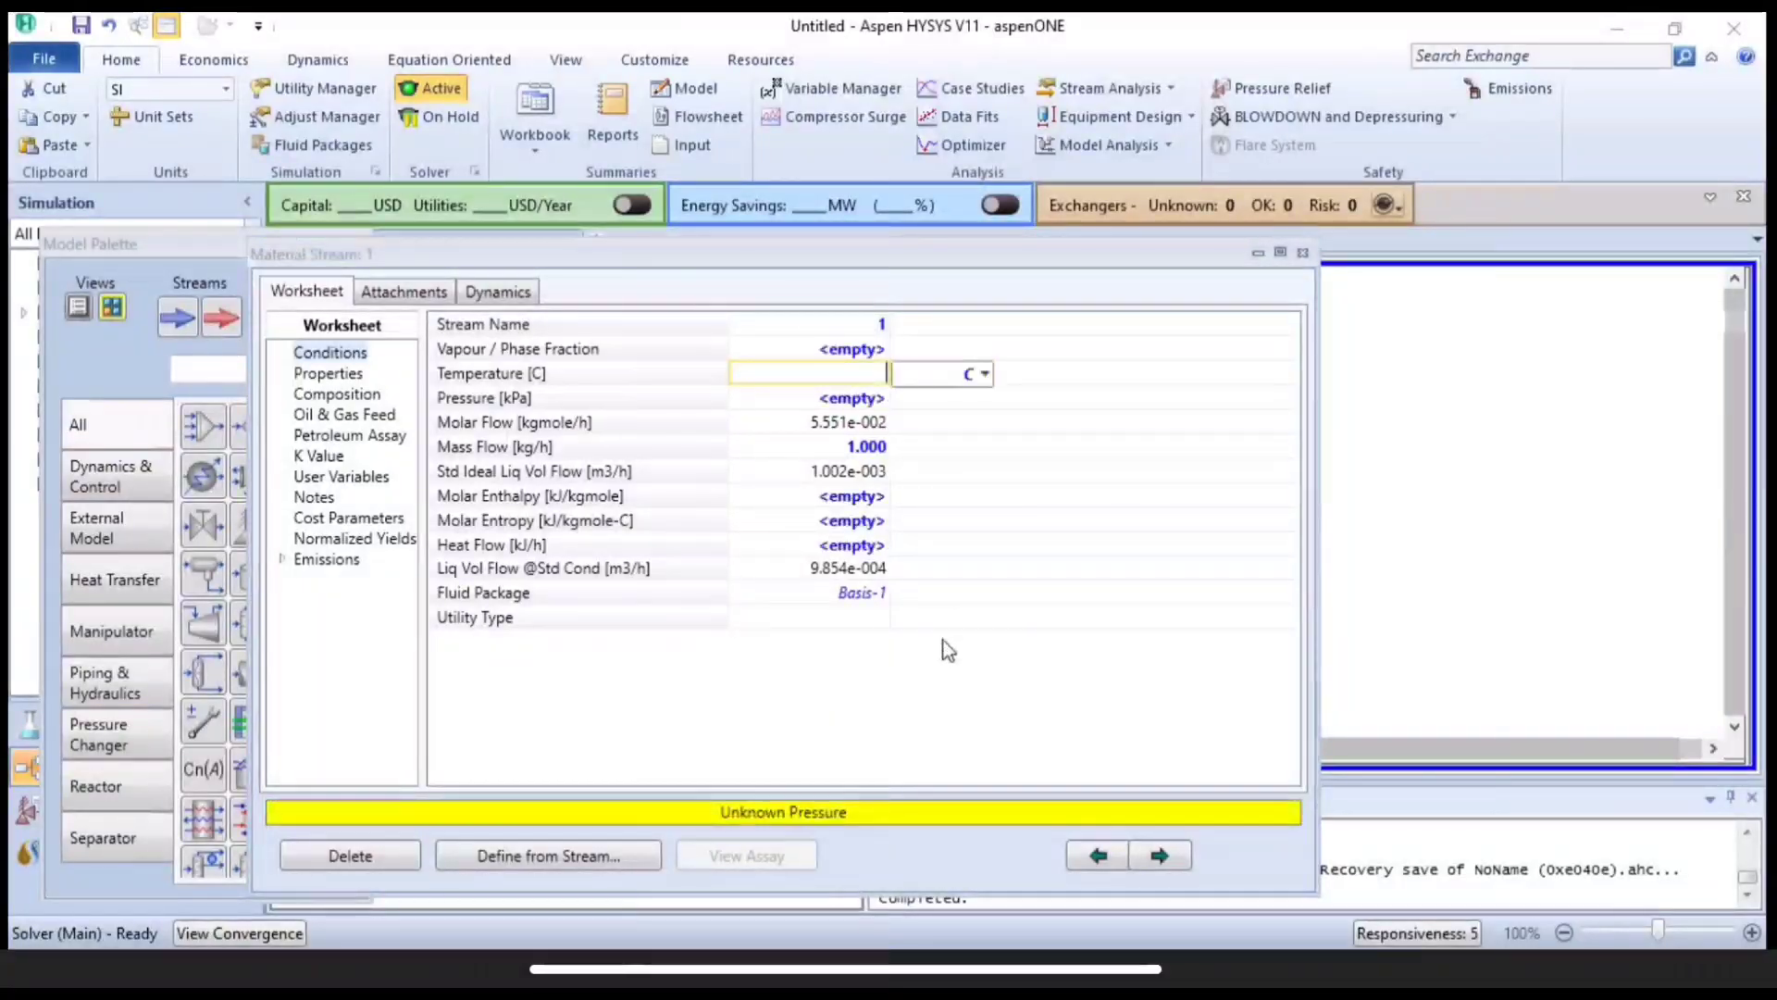
Set the stream's pressure to 2 atm.
{"action": "left_click", "coordinate": [866, 399]}
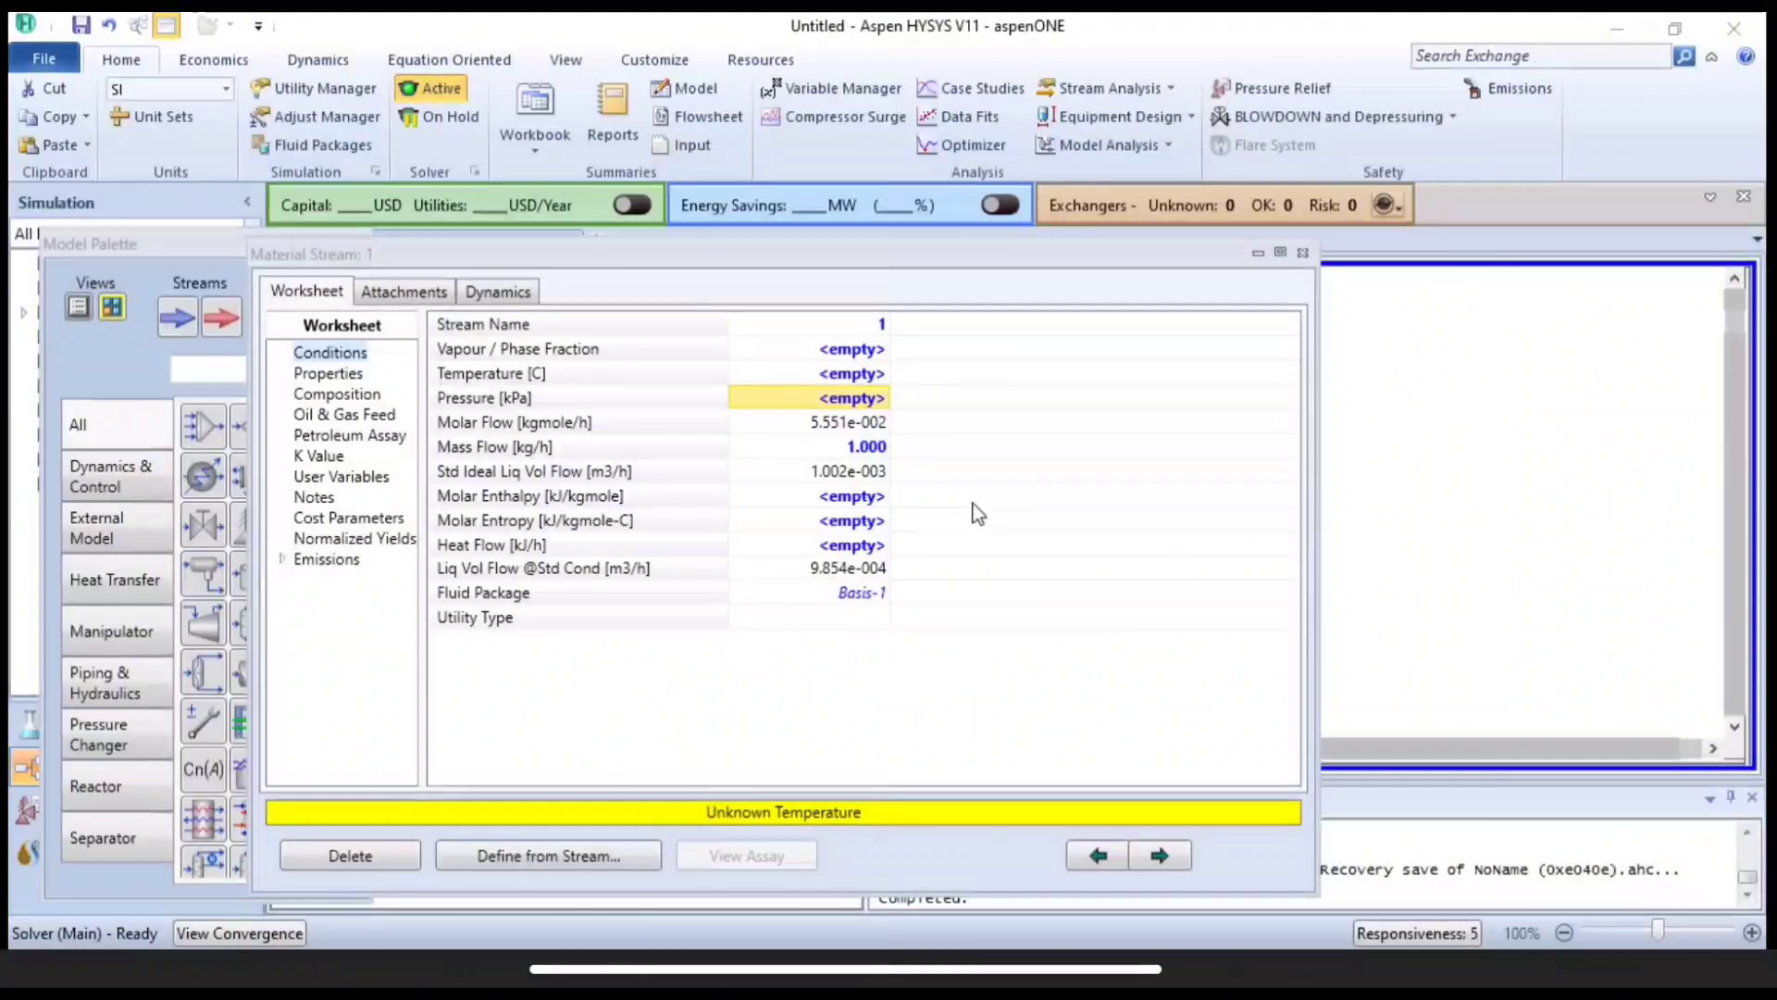
{"action": "type", "text": "2"}
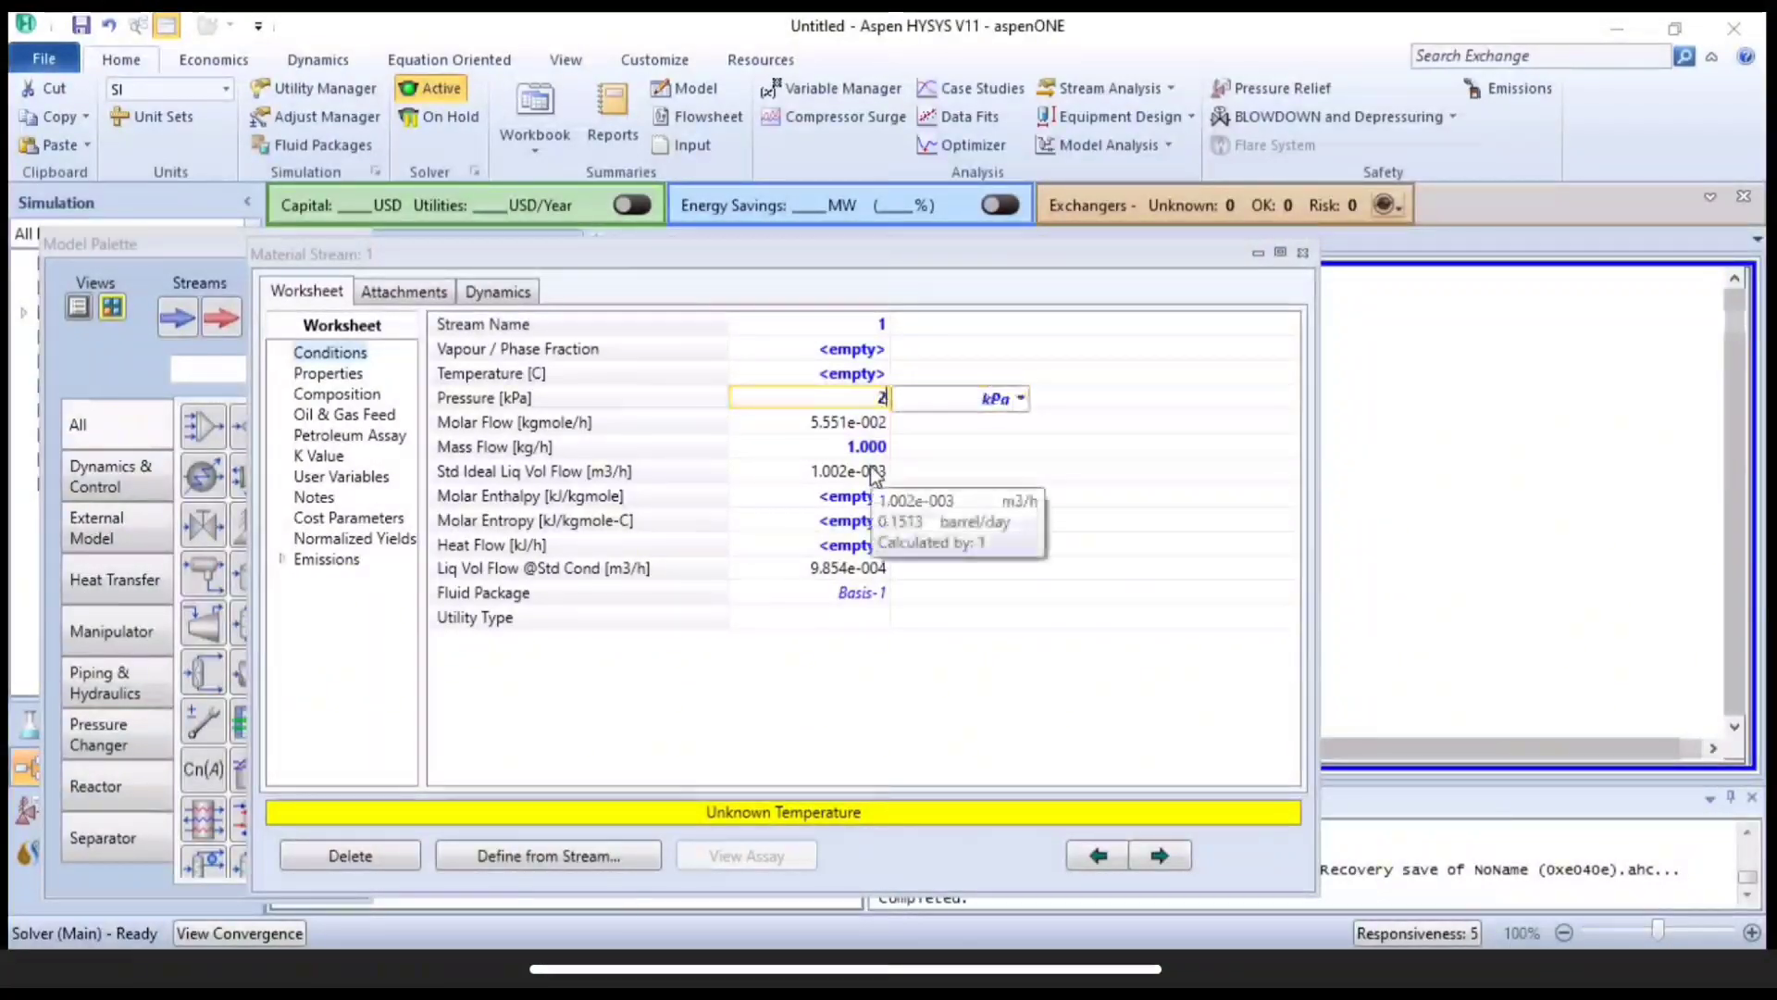
{"action": "left_click", "coordinate": [1021, 399]}
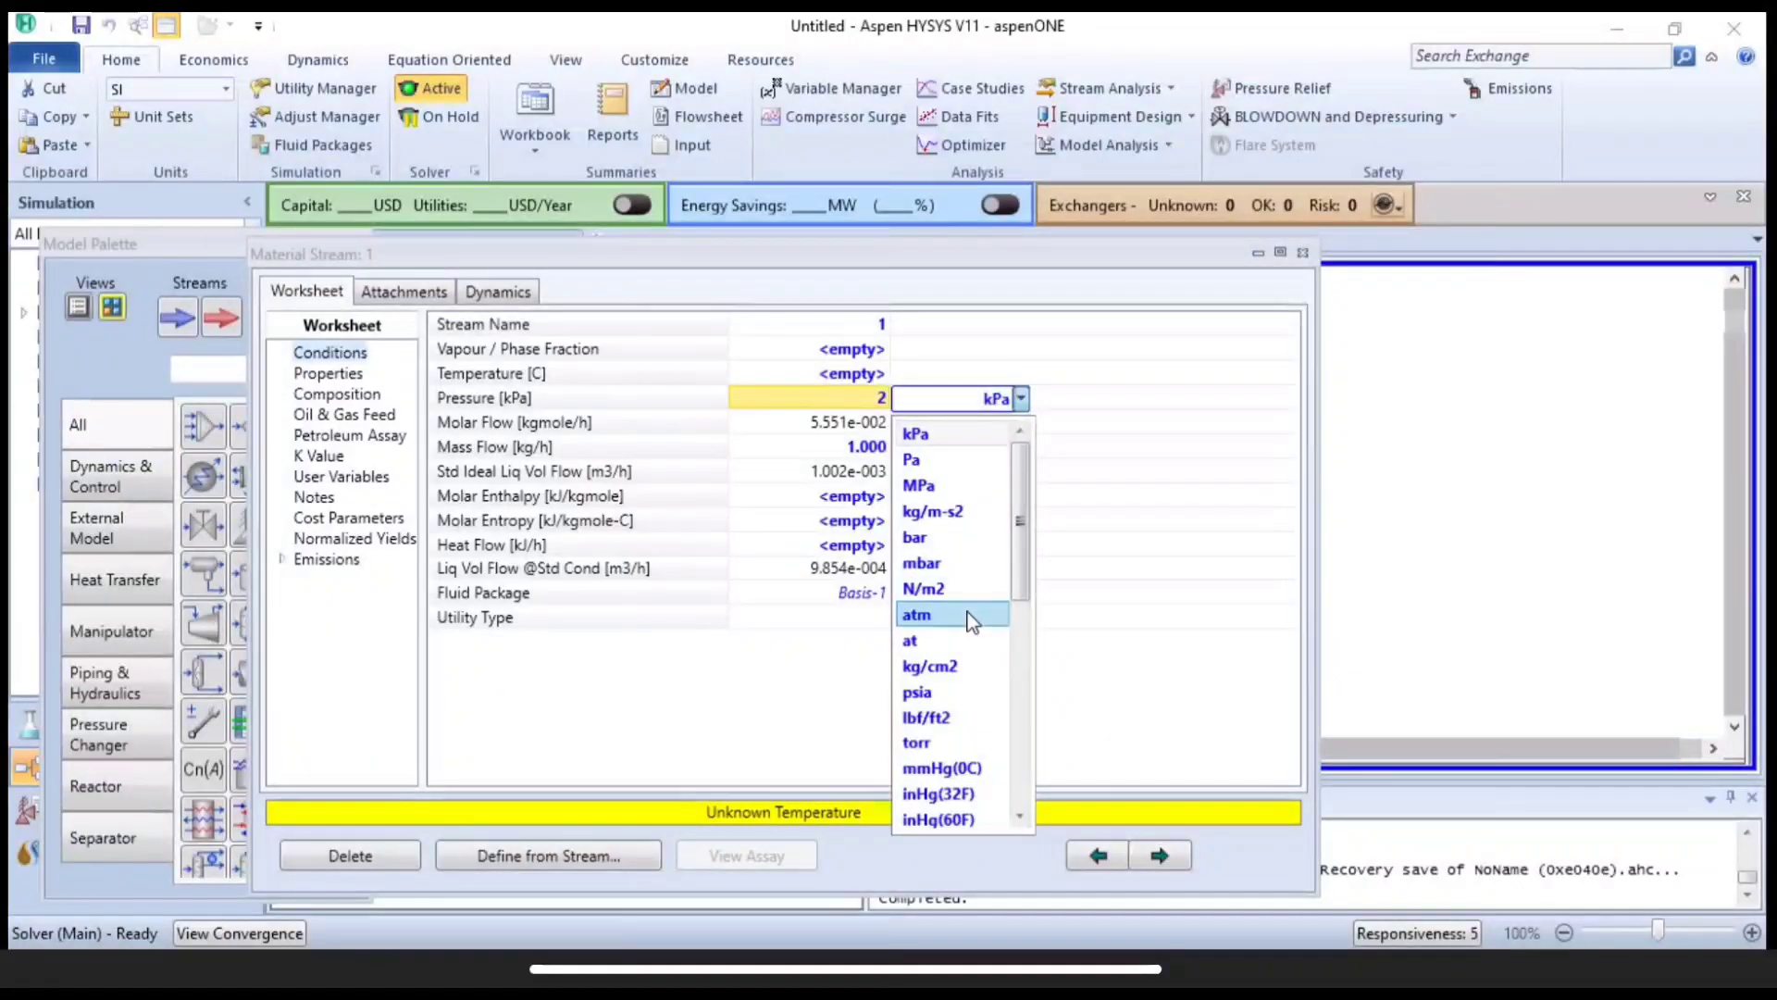
{"action": "left_click", "coordinate": [970, 621]}
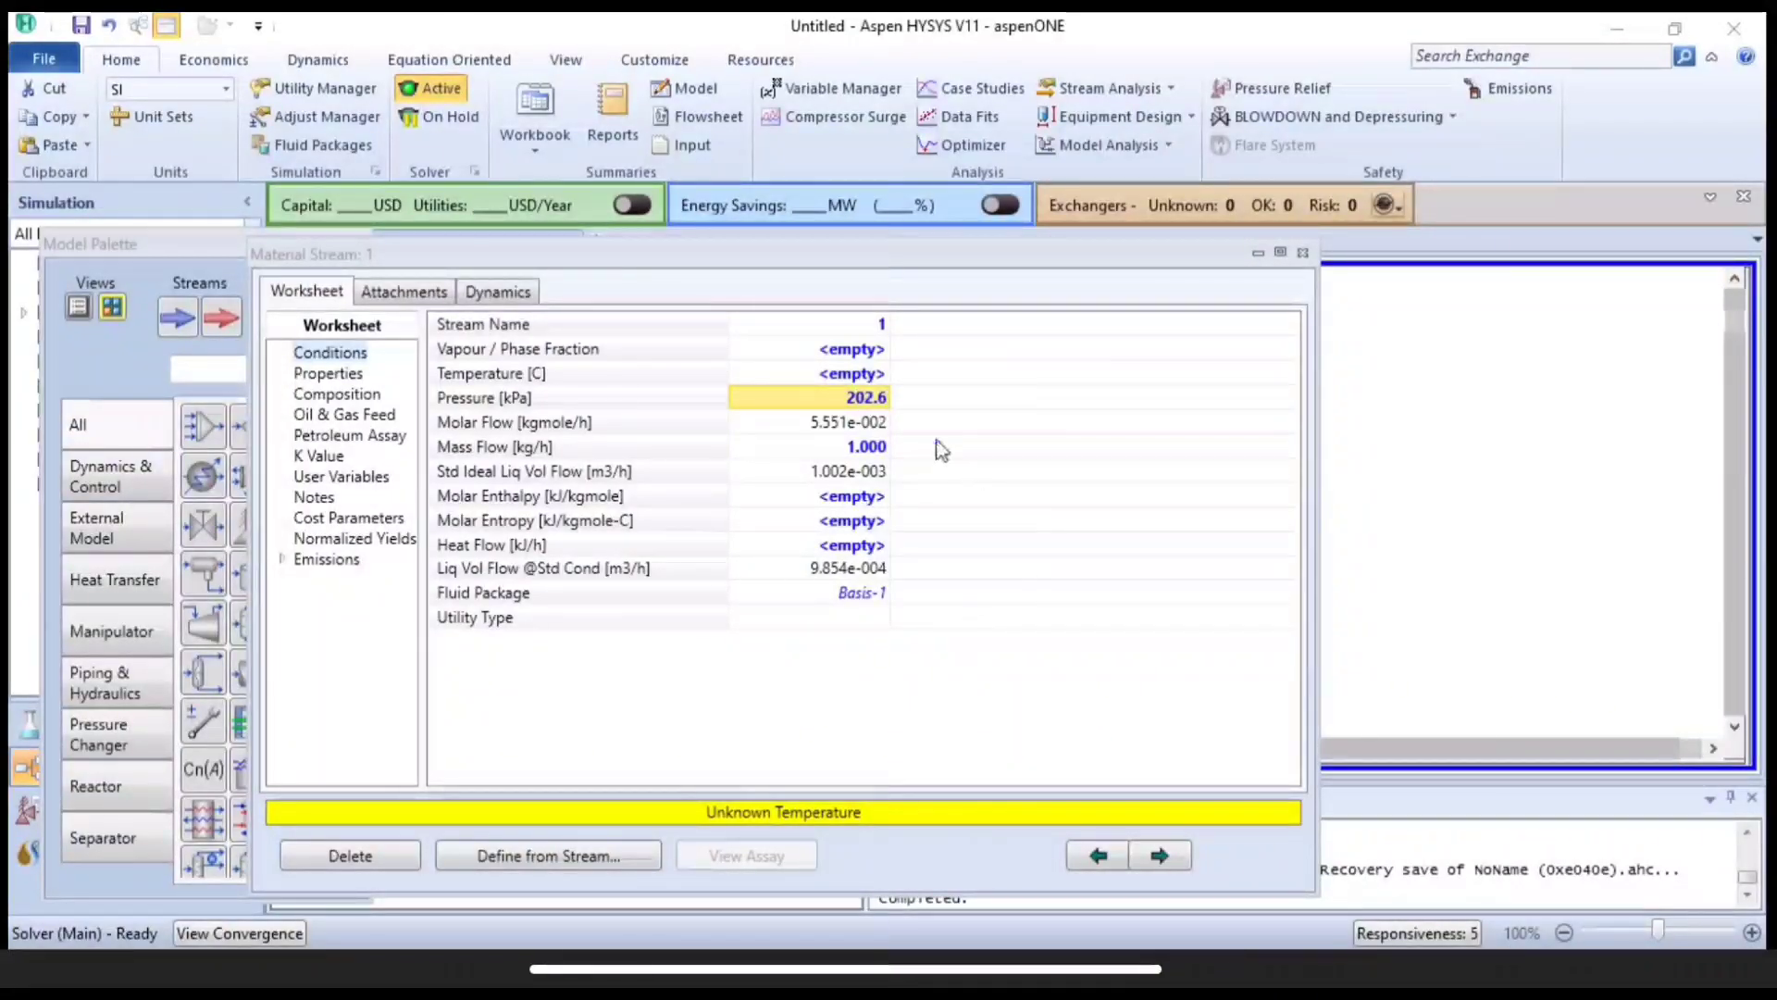
Set the stream's vapour fraction to 0 to specify it as saturated liquid.
{"action": "left_click", "coordinate": [856, 351]}
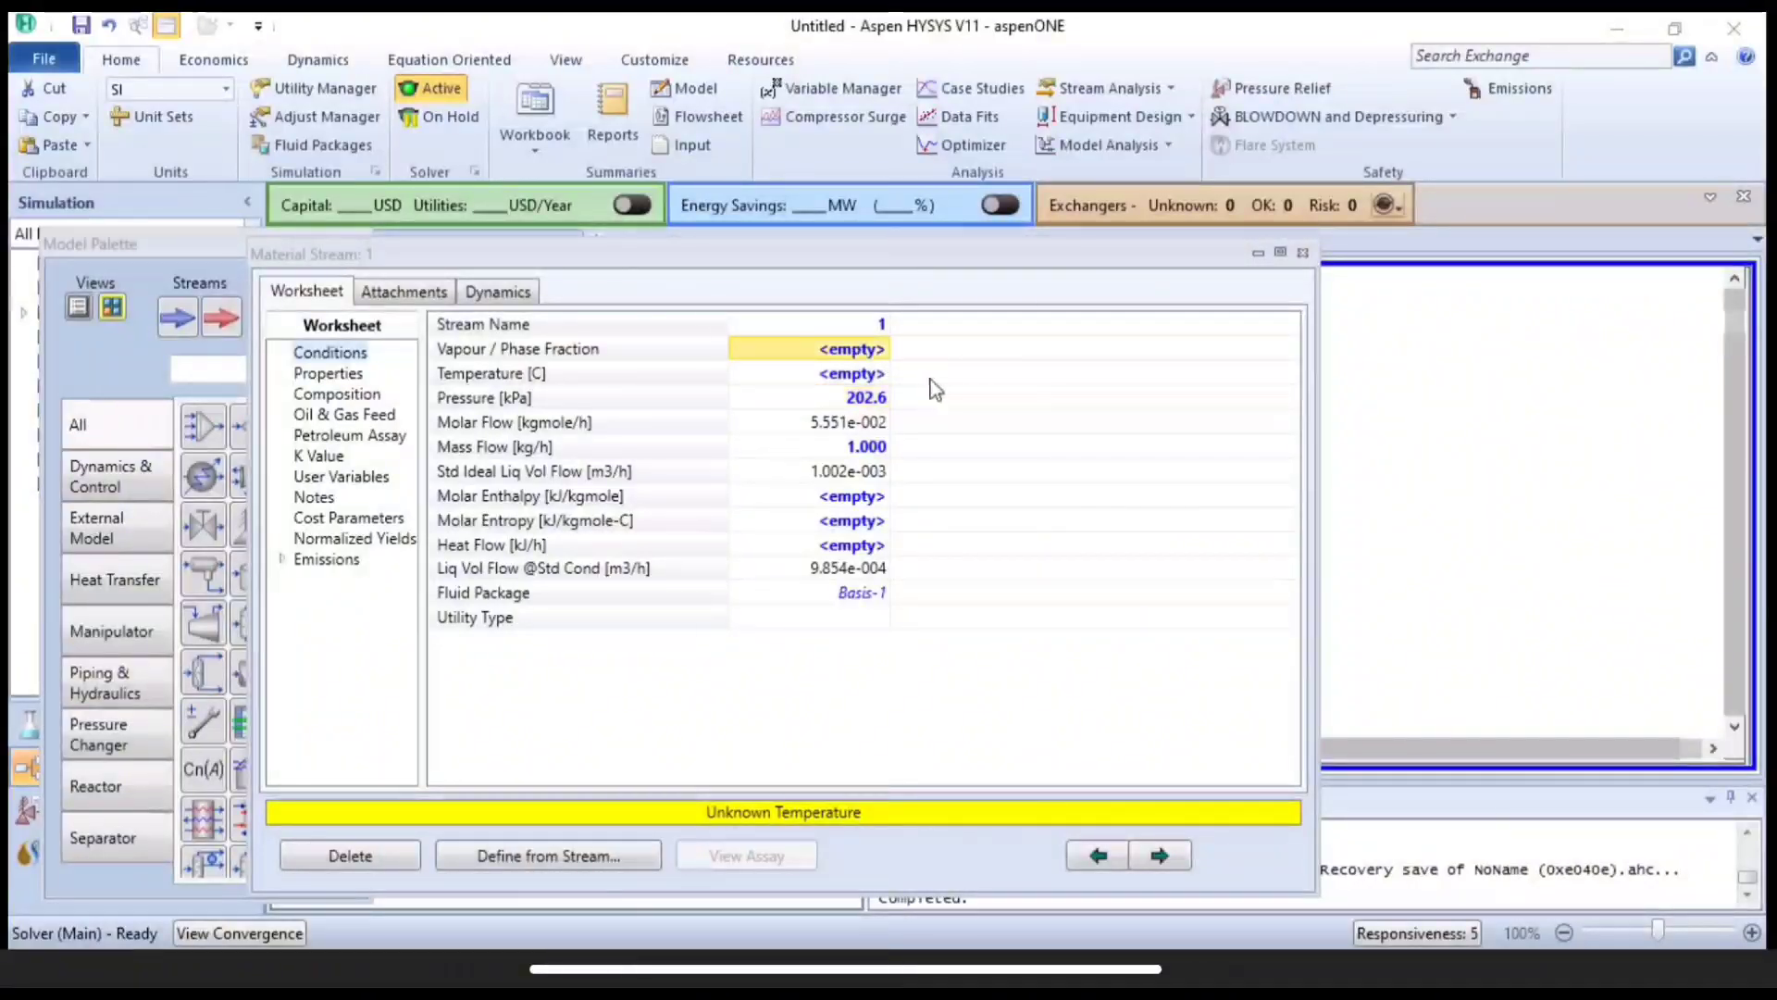
{"action": "type", "text": "0"}
{"action": "key", "text": "Return"}
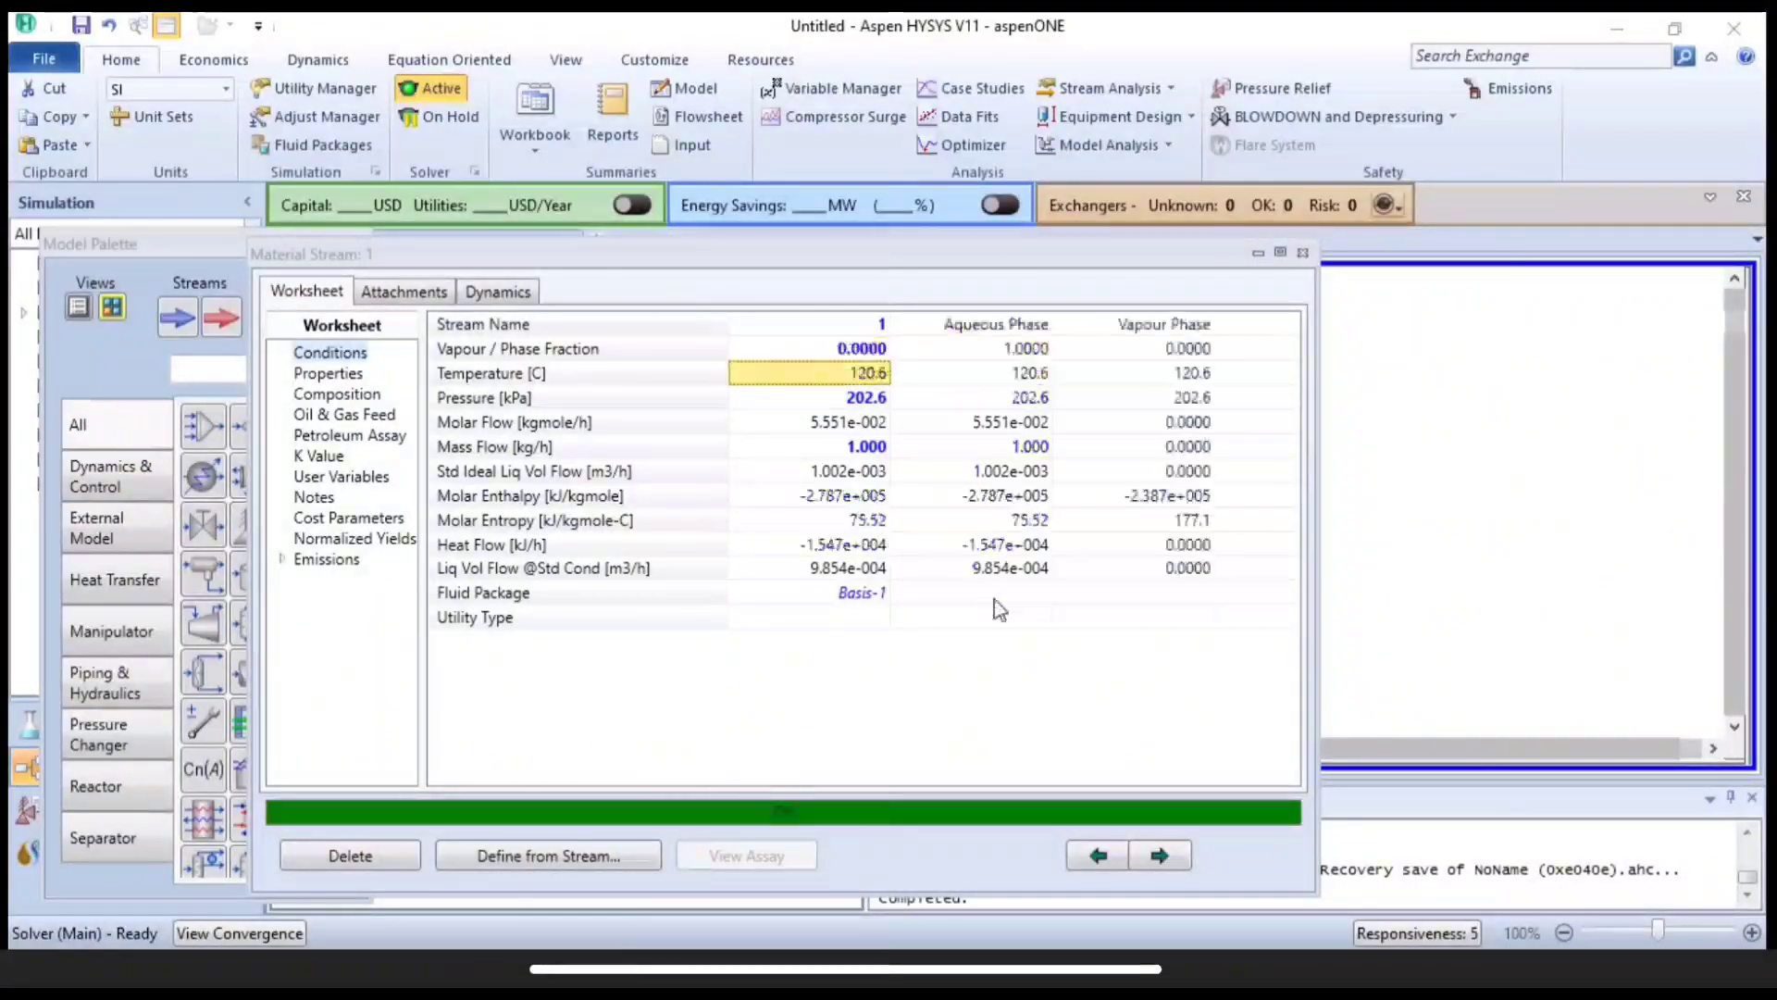
Examine the stream's calculated temperature and pressure in alternative units, check its mass heat capacity among the properties, and return to the conditions.
{"action": "mouse_move", "coordinate": [984, 394]}
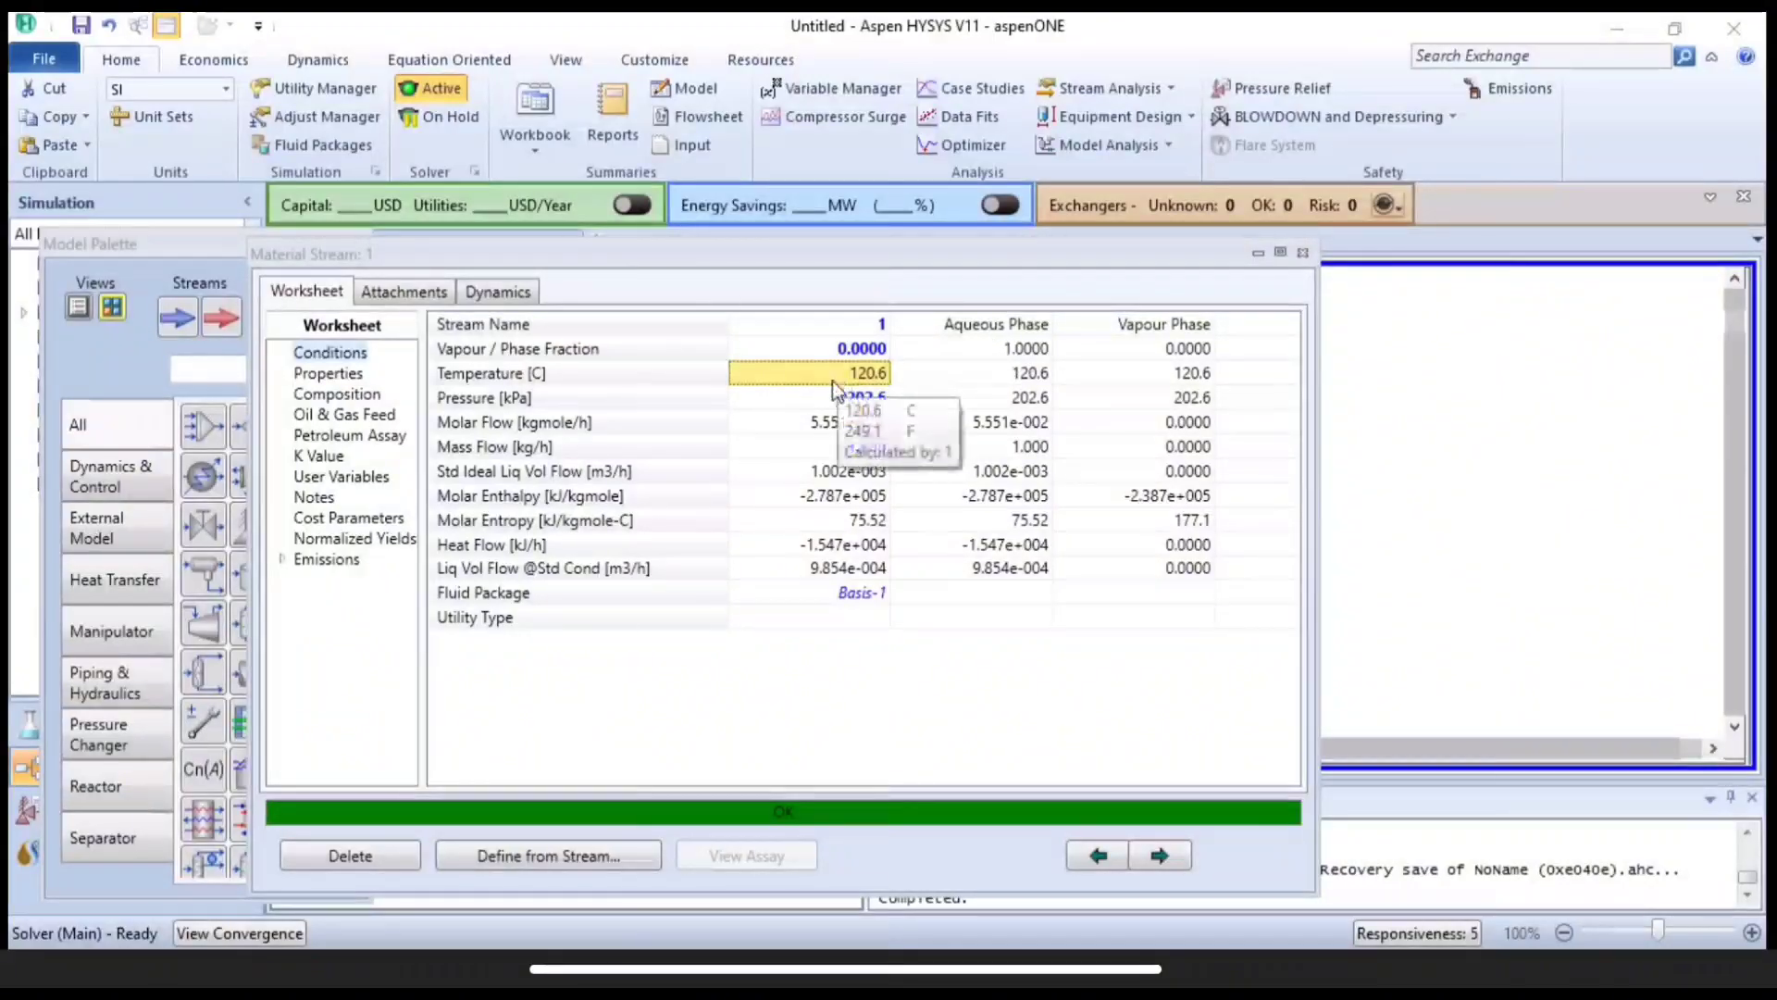
{"action": "mouse_move", "coordinate": [861, 400]}
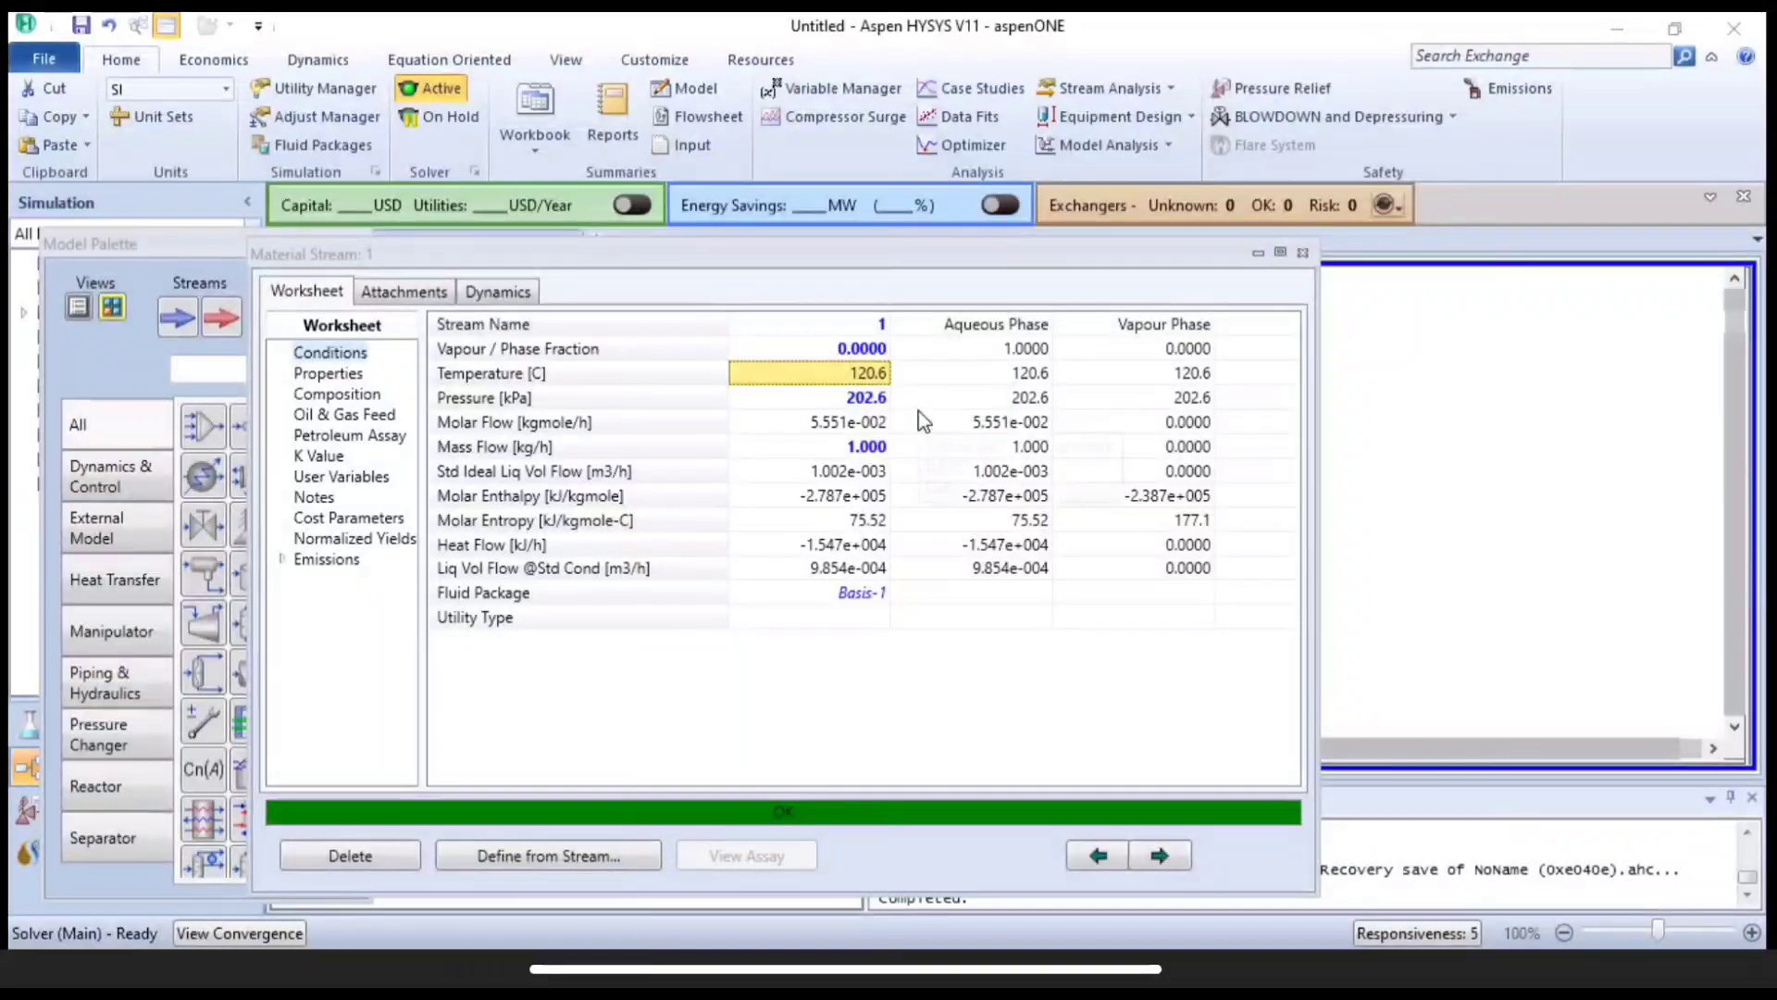
{"action": "left_click", "coordinate": [919, 411]}
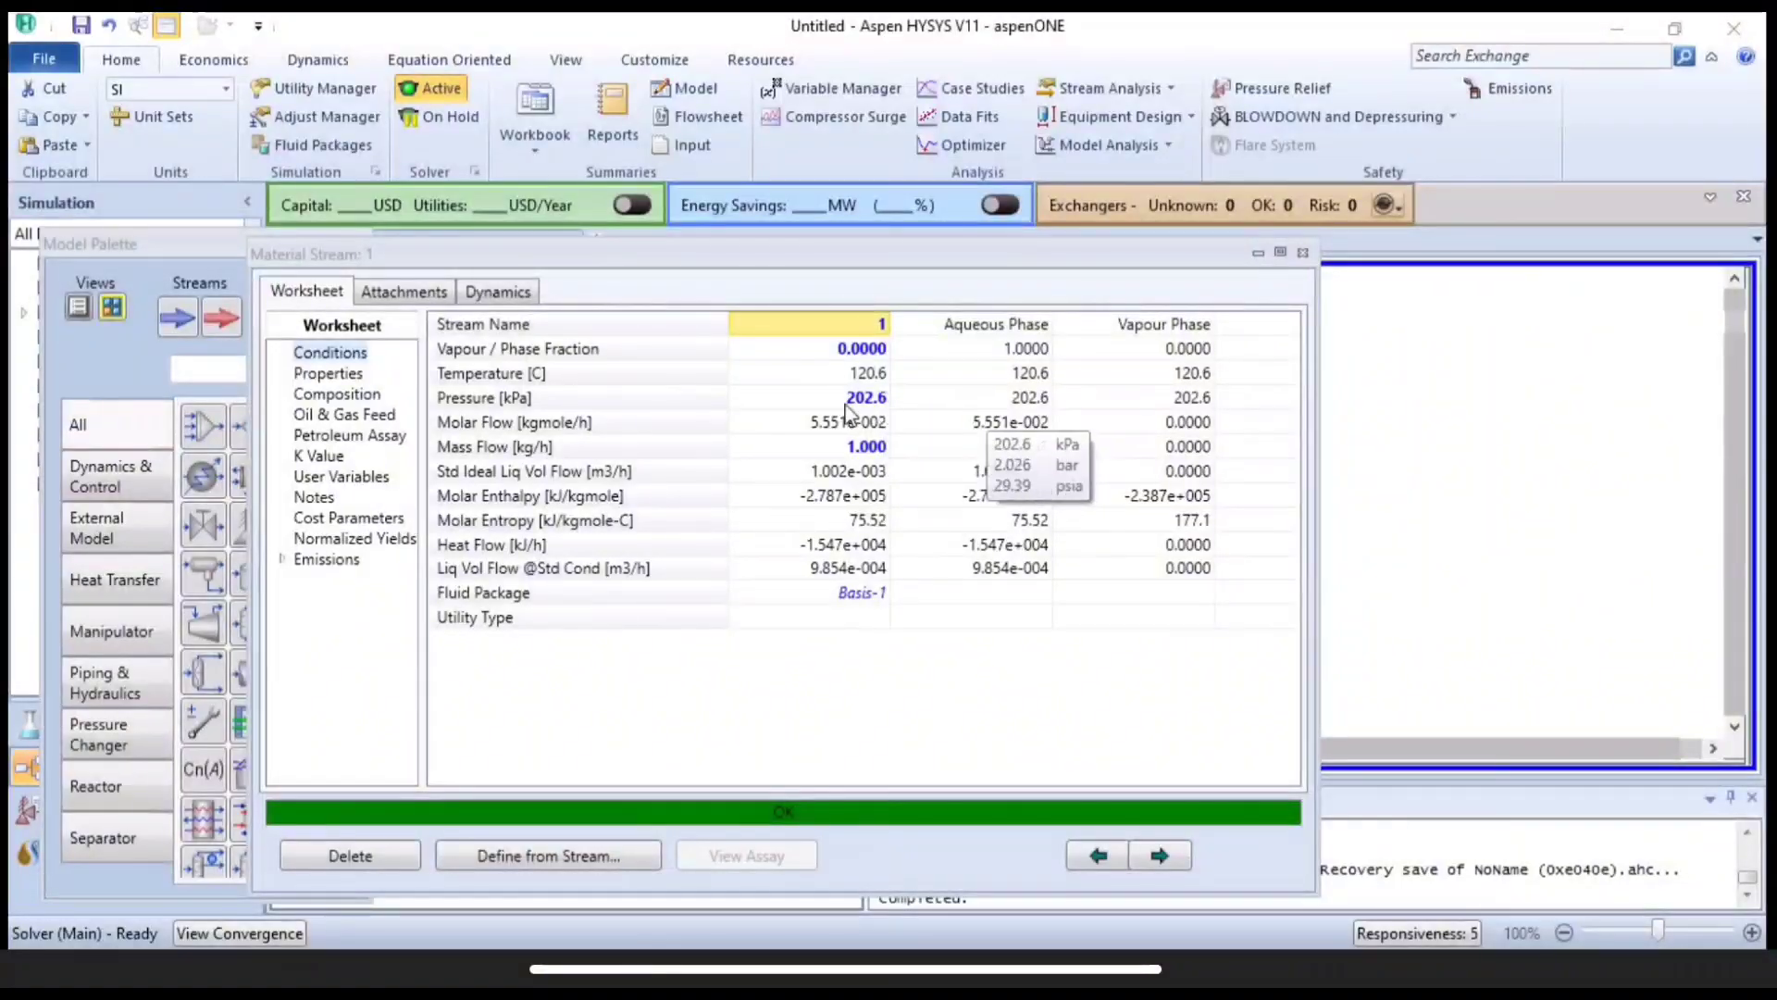
{"action": "left_click", "coordinate": [323, 374]}
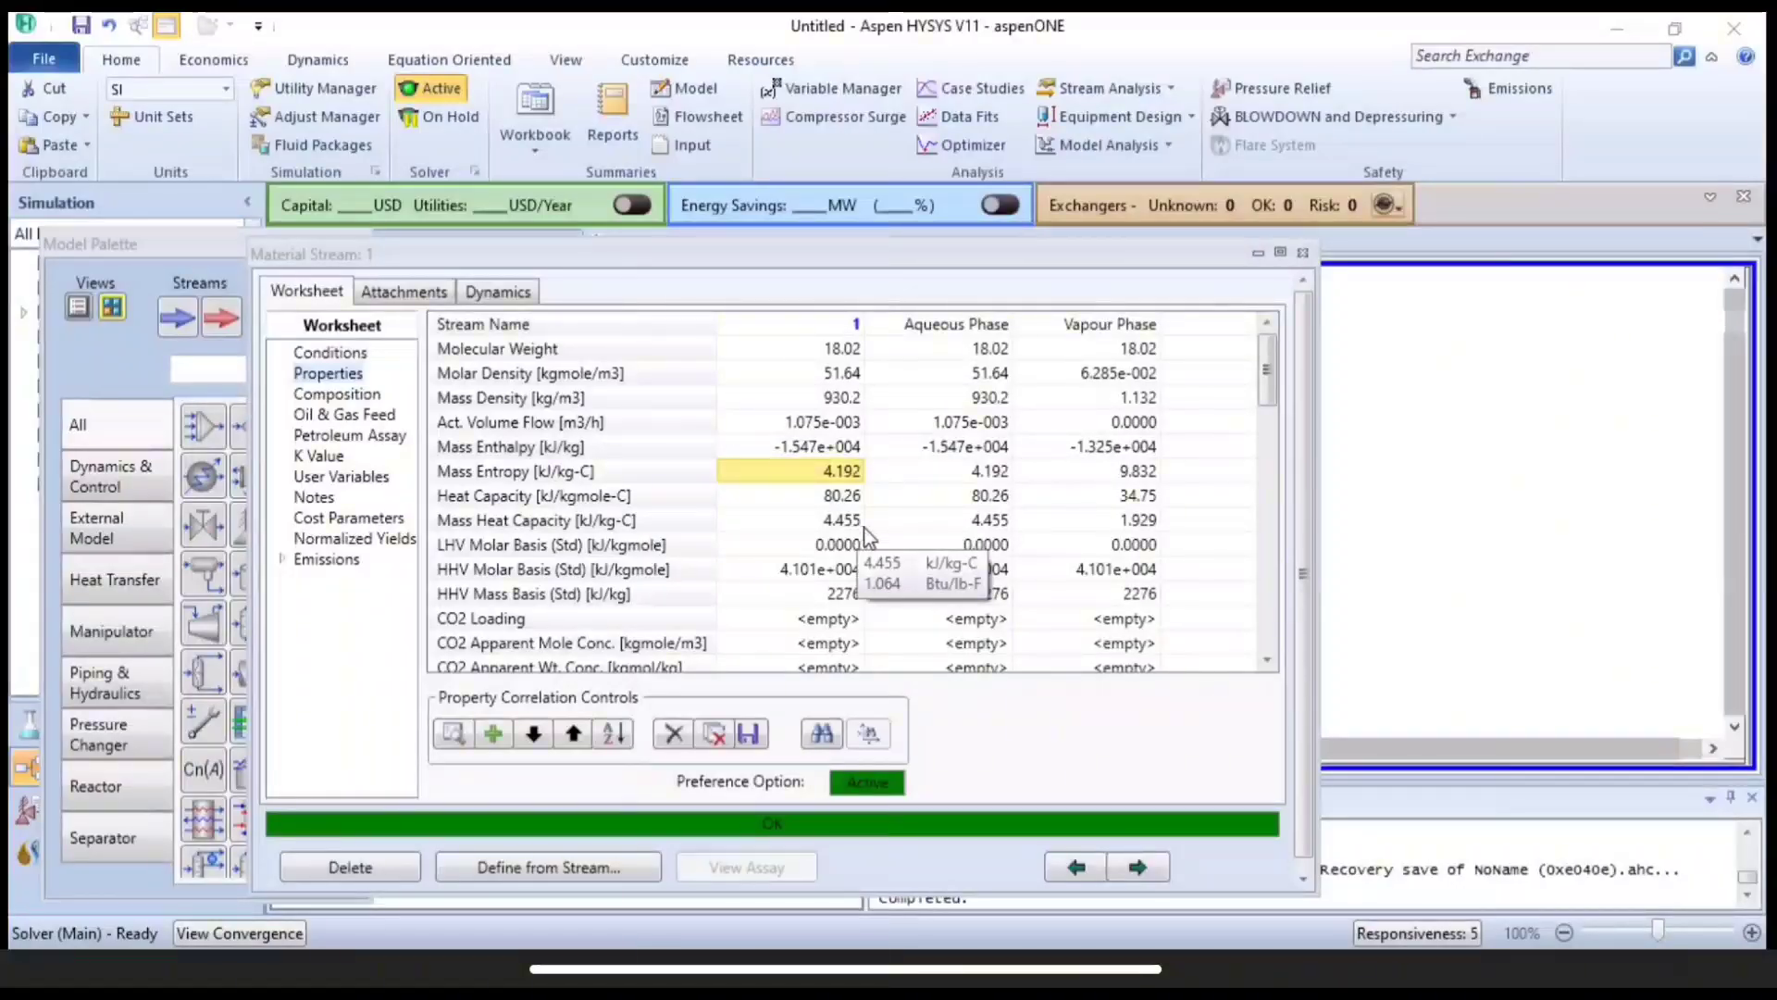
{"action": "left_click", "coordinate": [329, 353]}
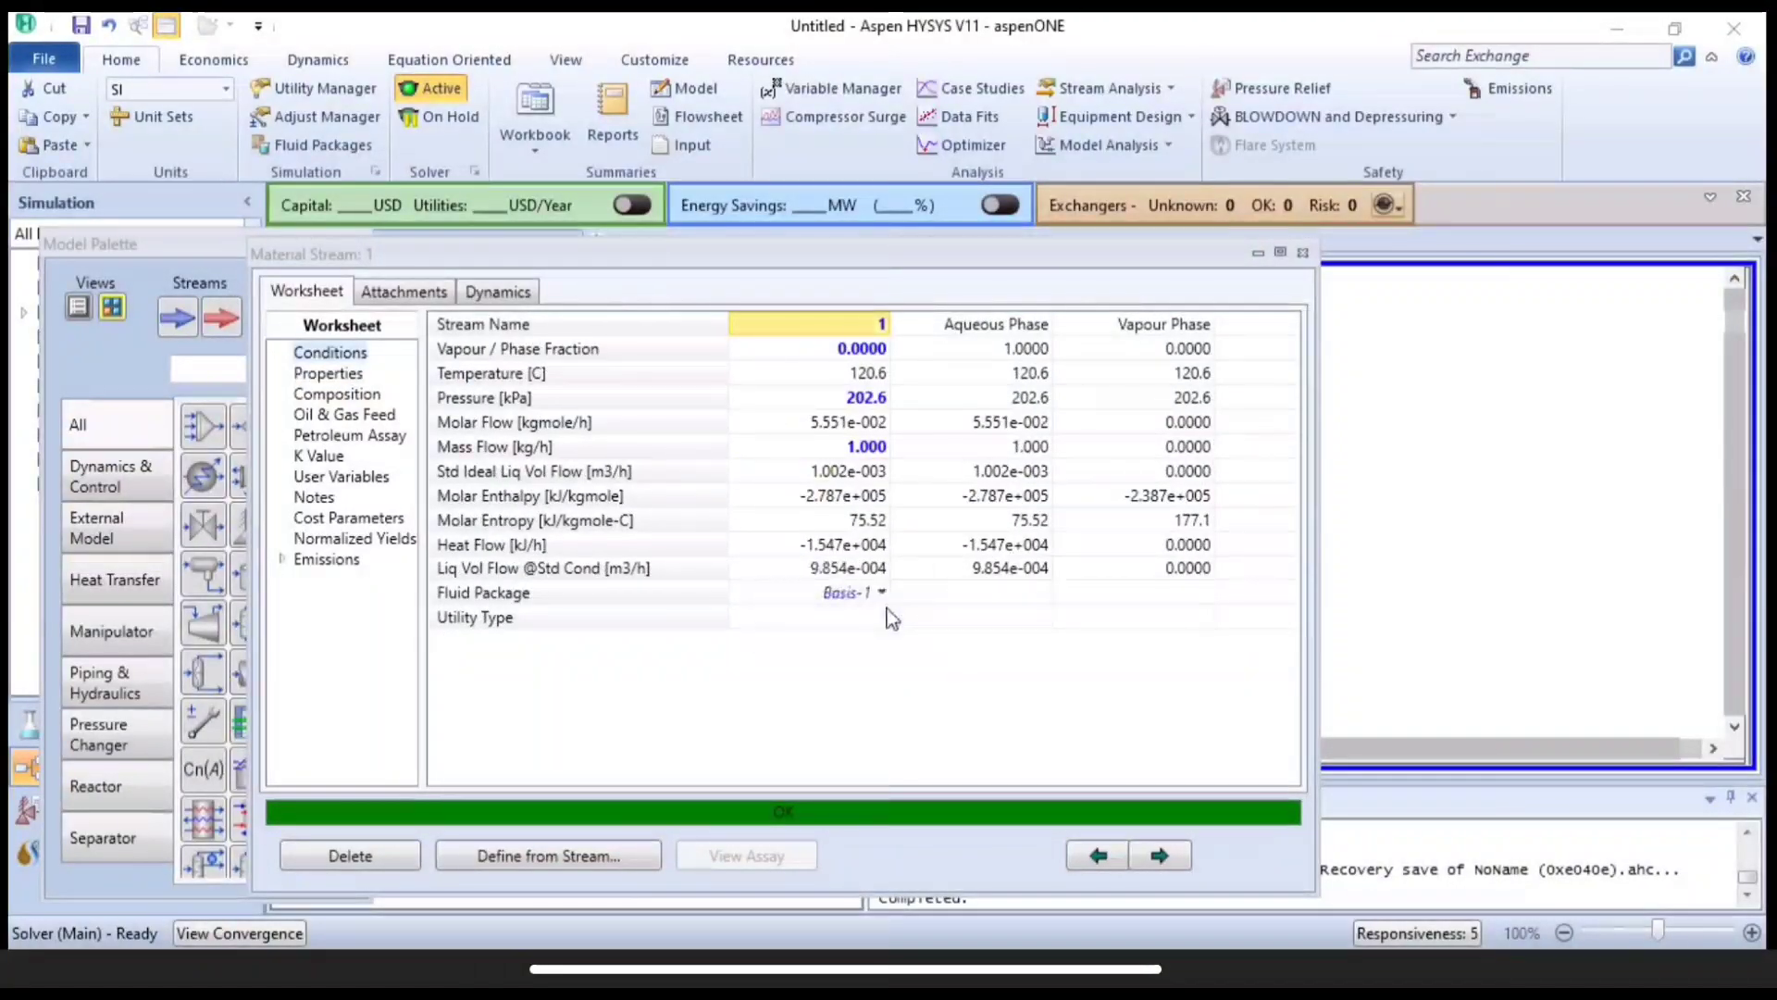